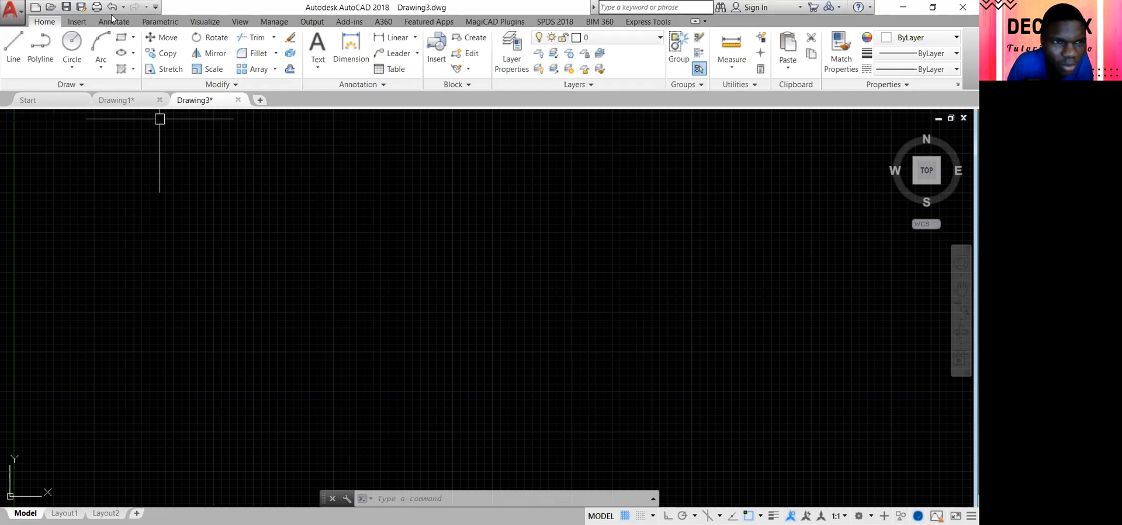
# - Draw a rectangle by dimensions with length 80 and width 100 in the upper part of the drawing area
pyautogui.click(122, 36)
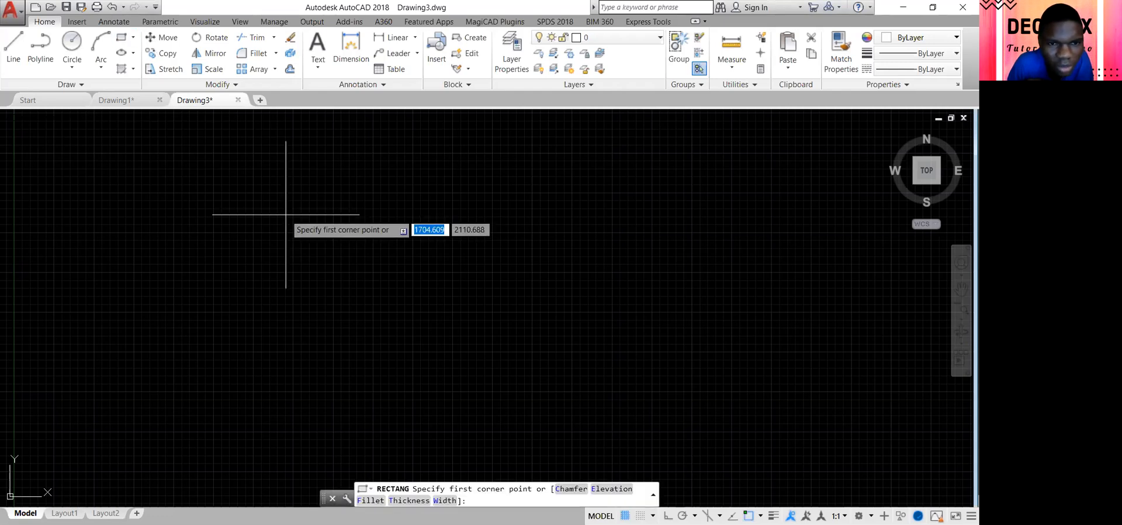
pyautogui.click(286, 214)
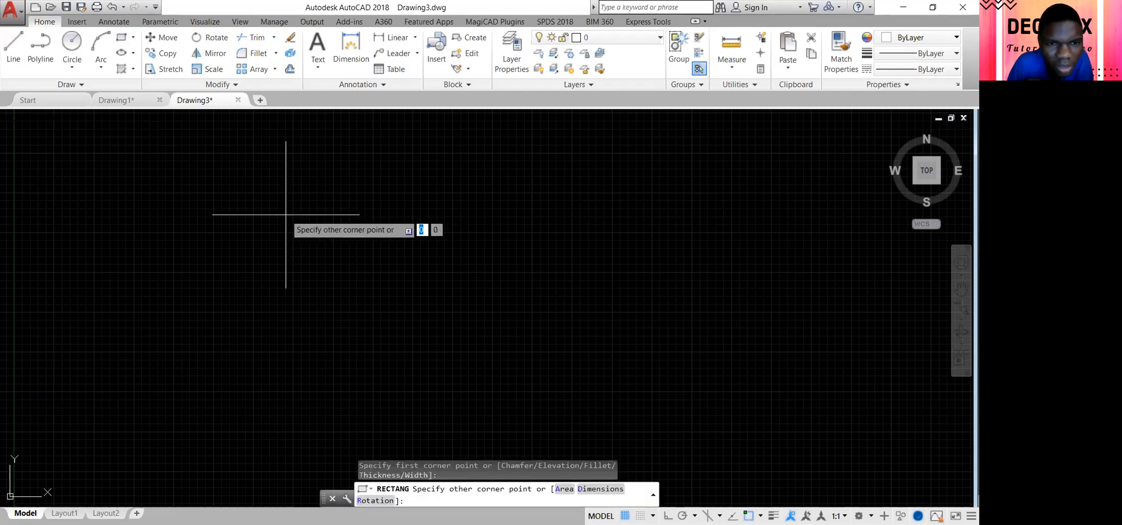
pyautogui.rightClick(461, 289)
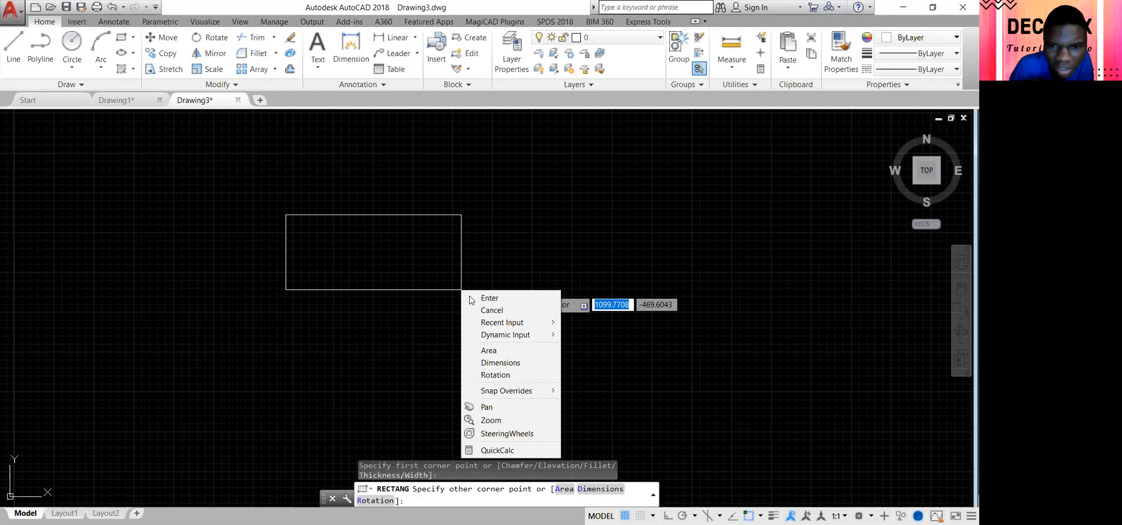
pyautogui.click(501, 362)
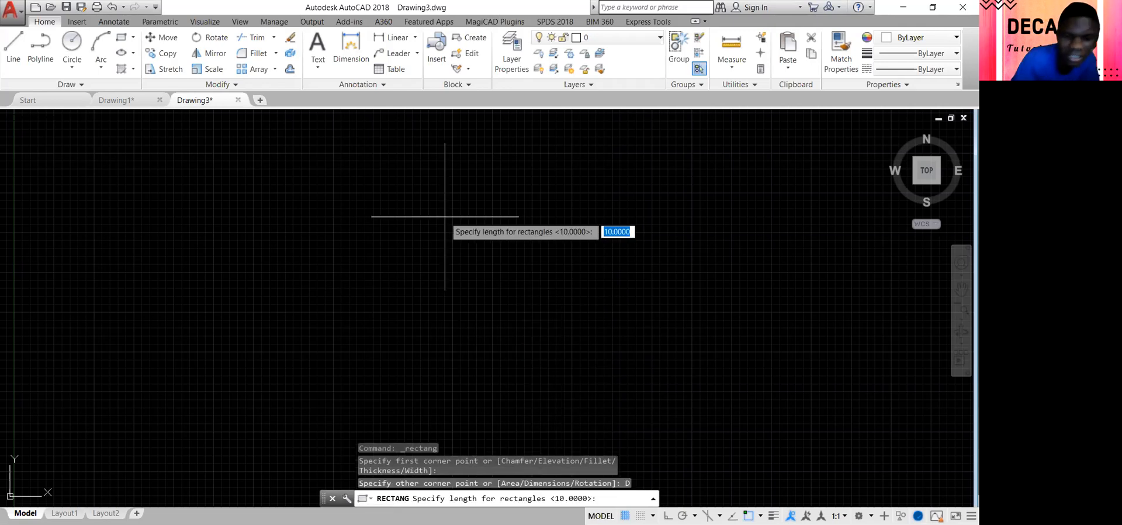
pyautogui.write('80')
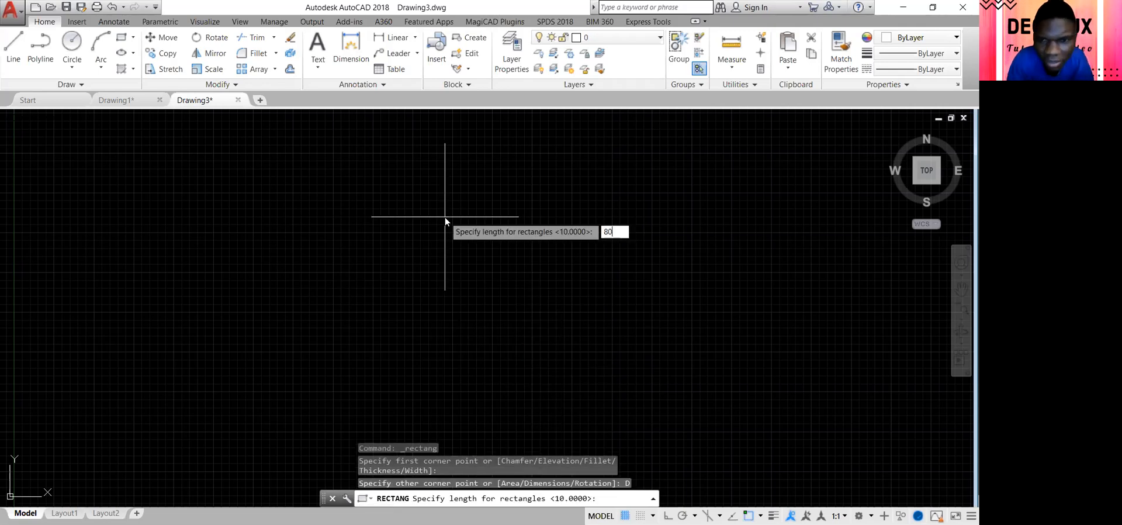
pyautogui.press('Return')
pyautogui.write('100')
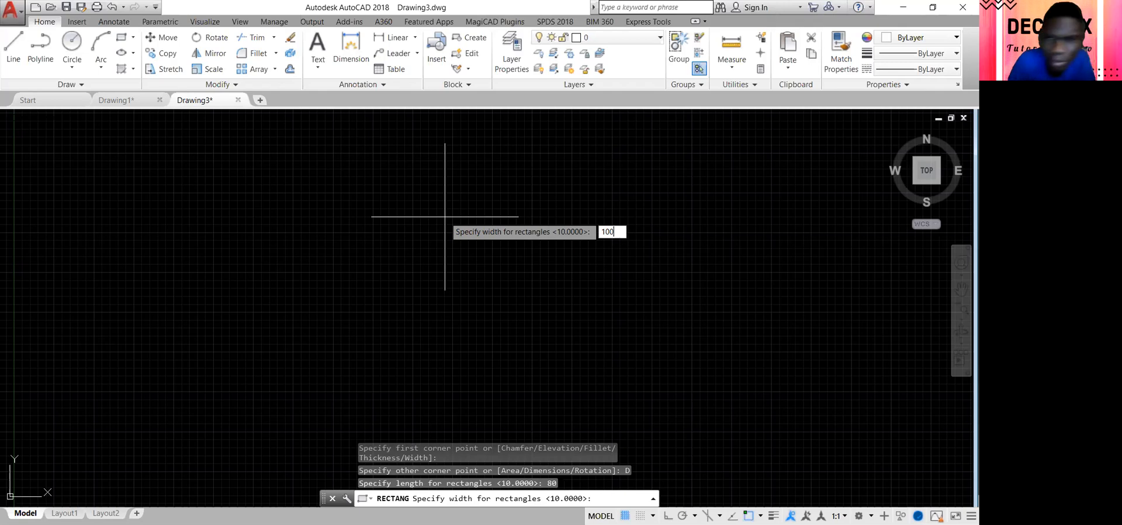
pyautogui.press('Return')
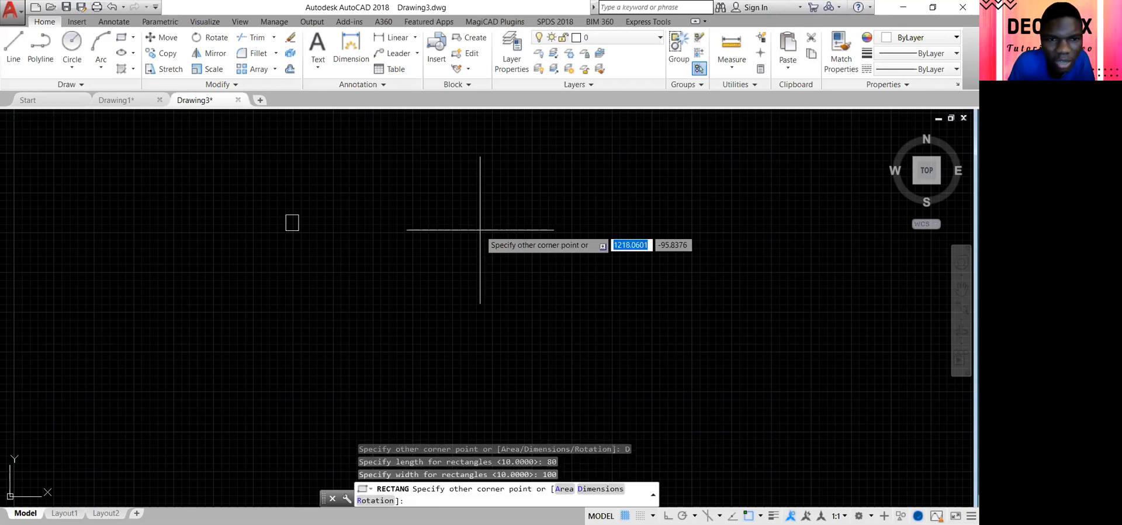
pyautogui.click(481, 229)
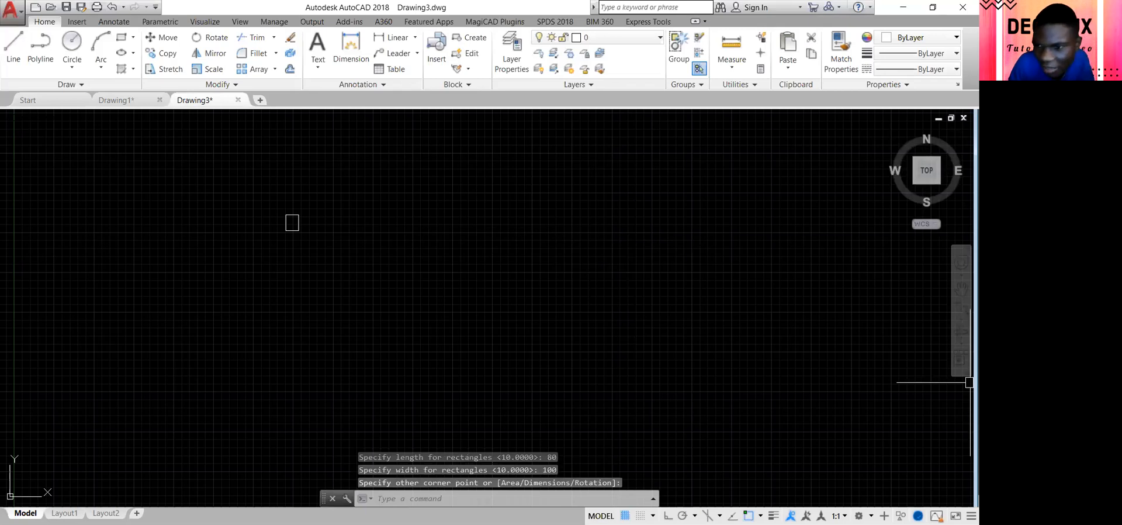
# - Zoom in closely on the rectangle using two zoom windows and pan the view to free space beside it
pyautogui.click(961, 319)
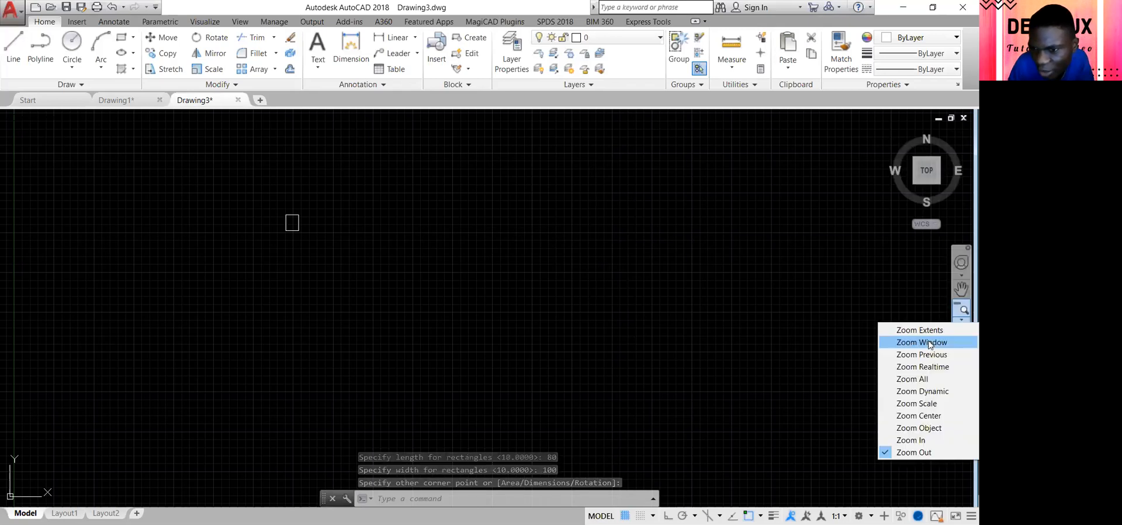
pyautogui.click(941, 342)
pyautogui.click(232, 177)
pyautogui.click(381, 280)
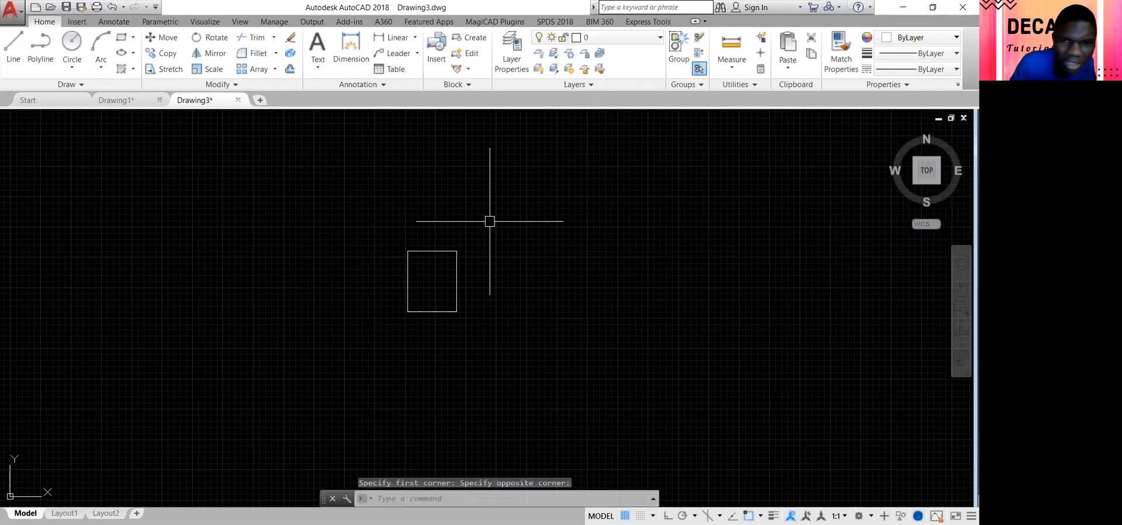
pyautogui.click(284, 205)
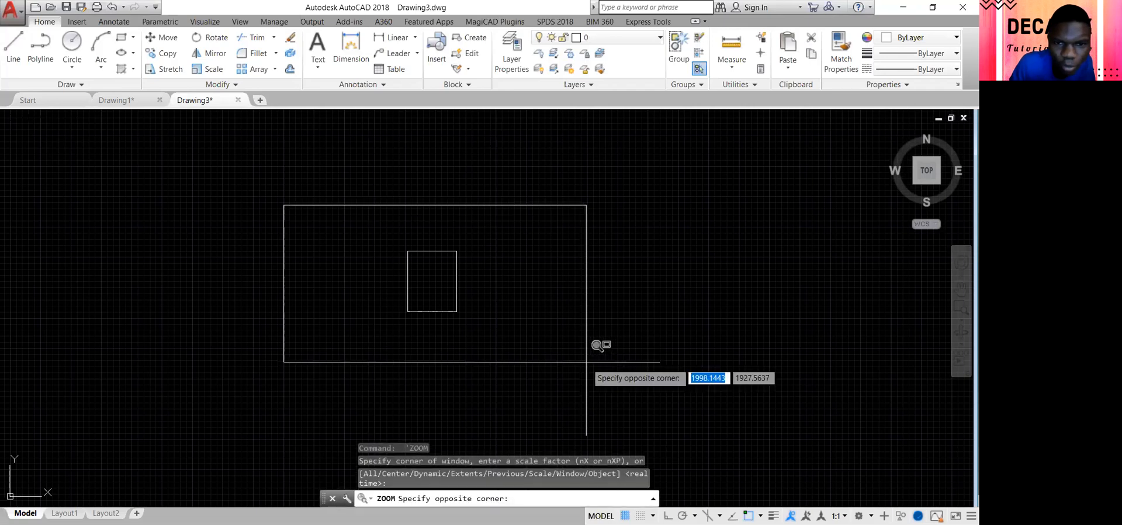
pyautogui.click(586, 362)
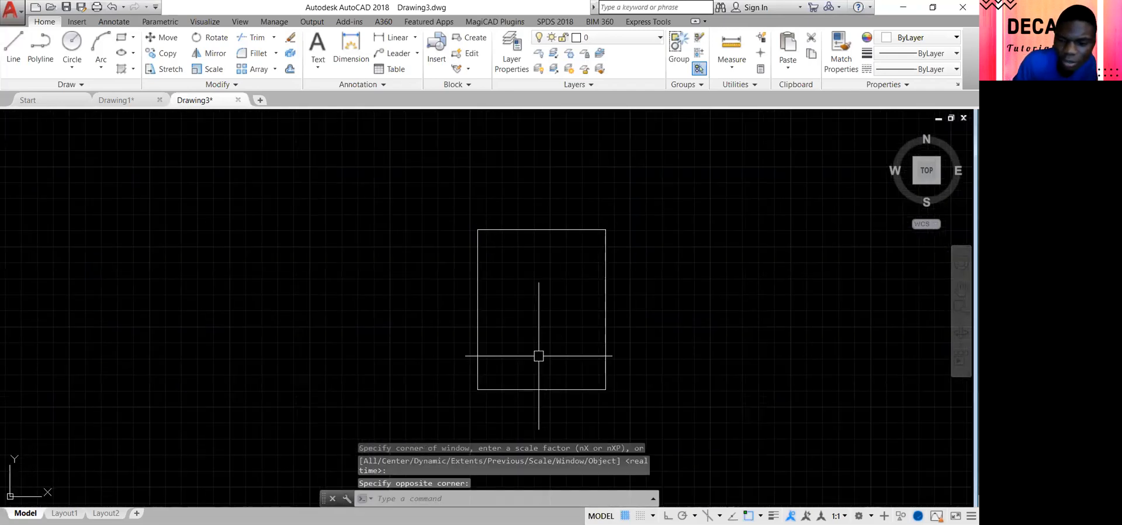
pyautogui.write('p')
pyautogui.press('Return')
pyautogui.moveTo(562, 344); pyautogui.dragTo(207, 340)
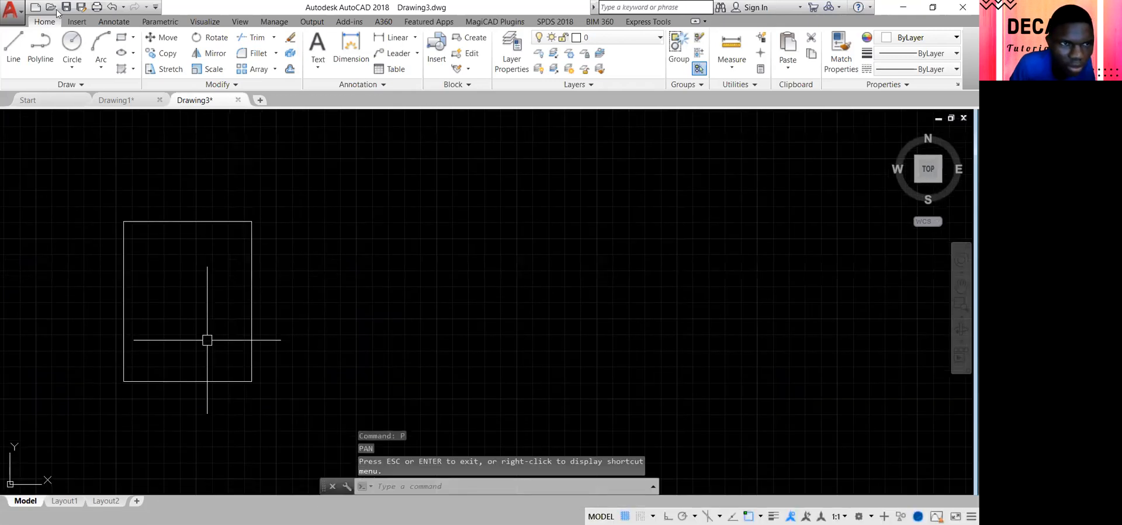
# - Draw a circle with radius 50 in the empty space to the right of the rectangle
pyautogui.click(73, 39)
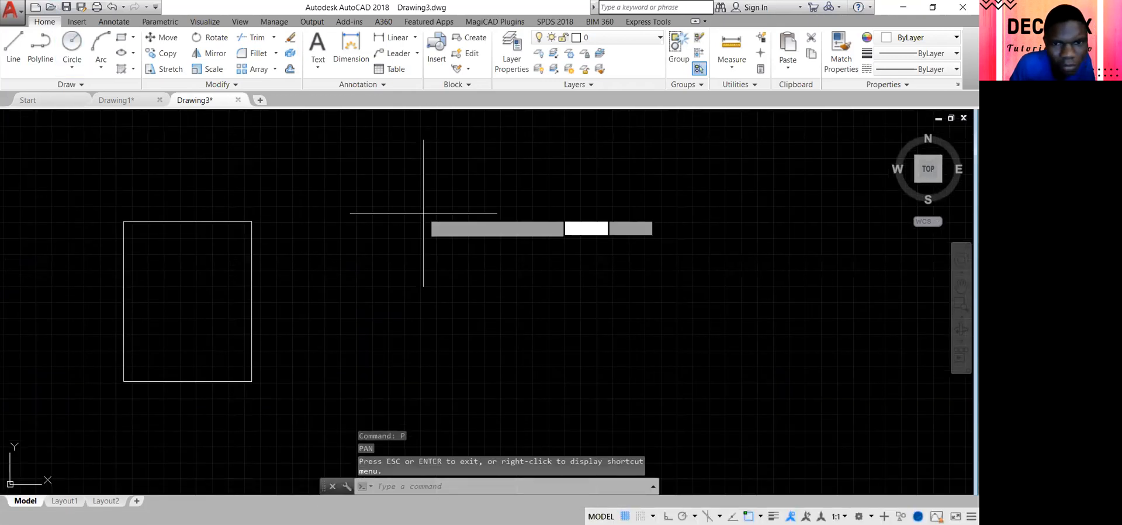
pyautogui.click(462, 253)
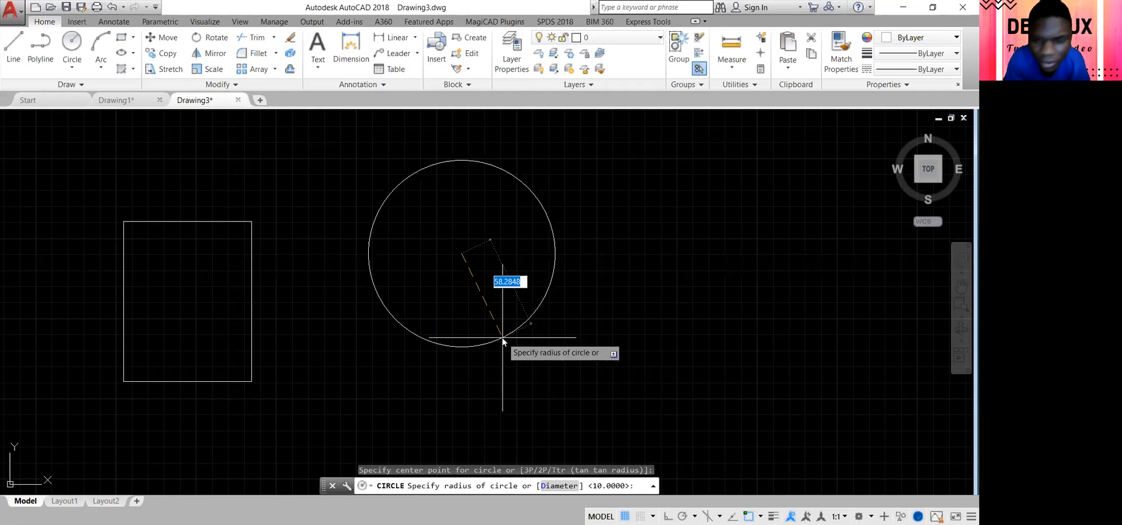
pyautogui.write('50')
pyautogui.press('Return')
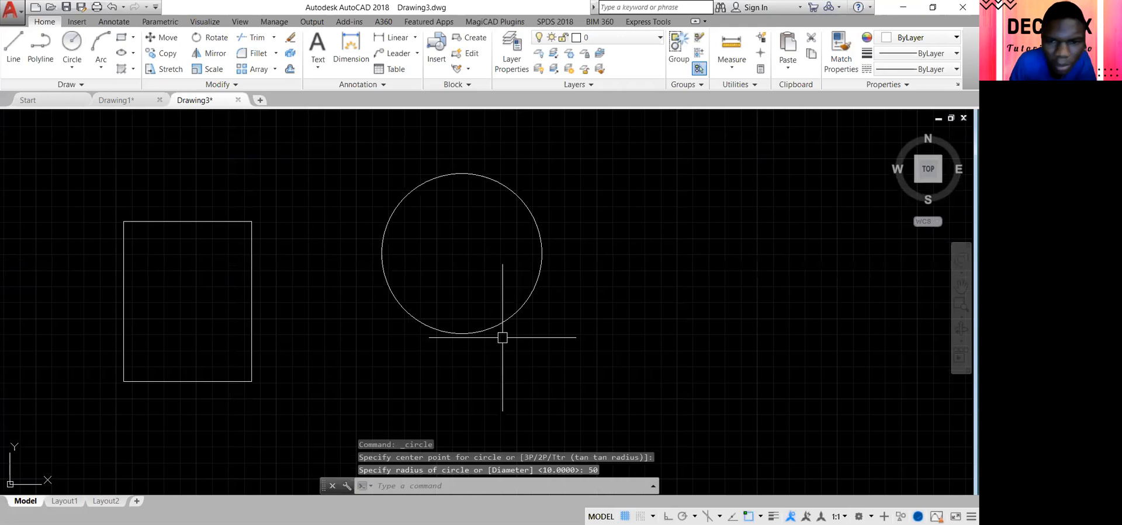
# - Move the circle by its centre about 50 units diagonally down and left, closer to the rectangle
pyautogui.moveTo(496, 330); pyautogui.dragTo(503, 341, button='middle')
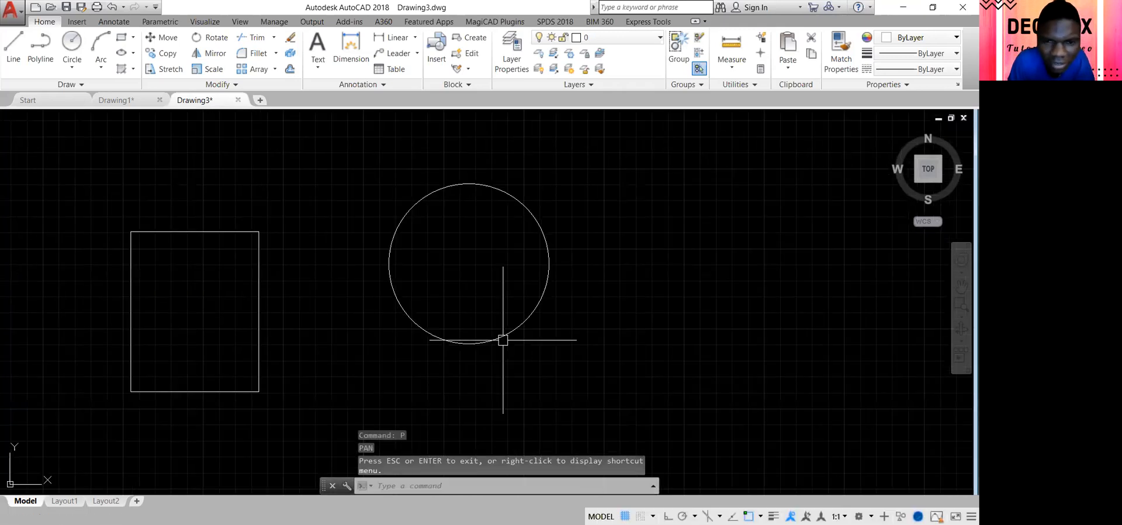
pyautogui.write('m')
pyautogui.press('Return')
pyautogui.click(502, 338)
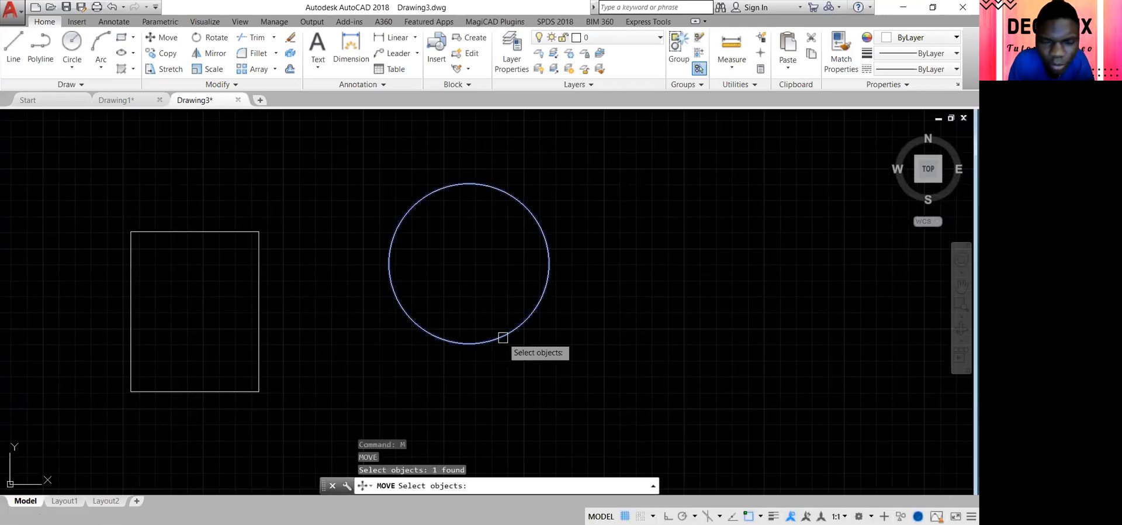
pyautogui.press('Return')
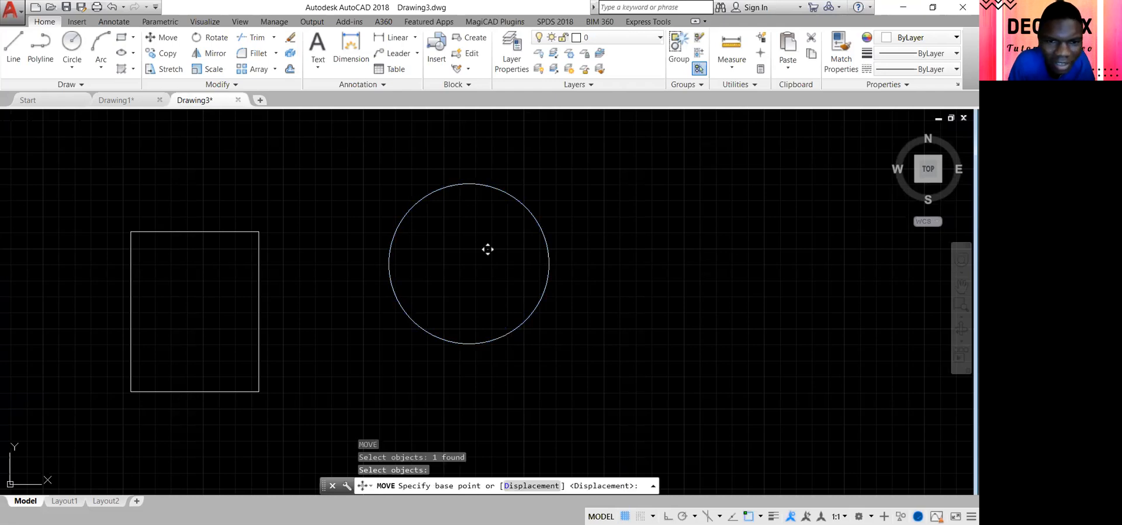
pyautogui.click(469, 263)
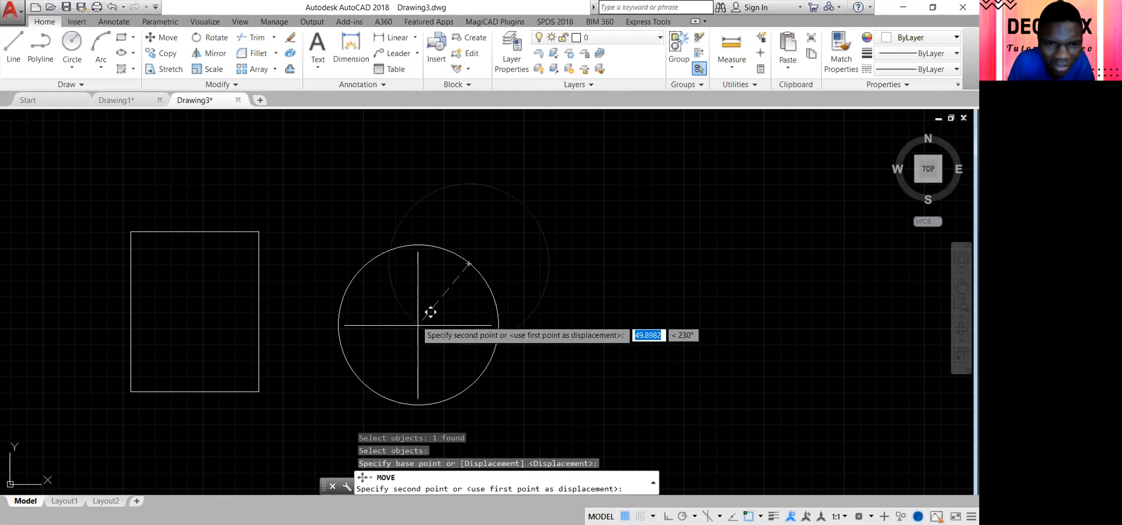
pyautogui.click(414, 321)
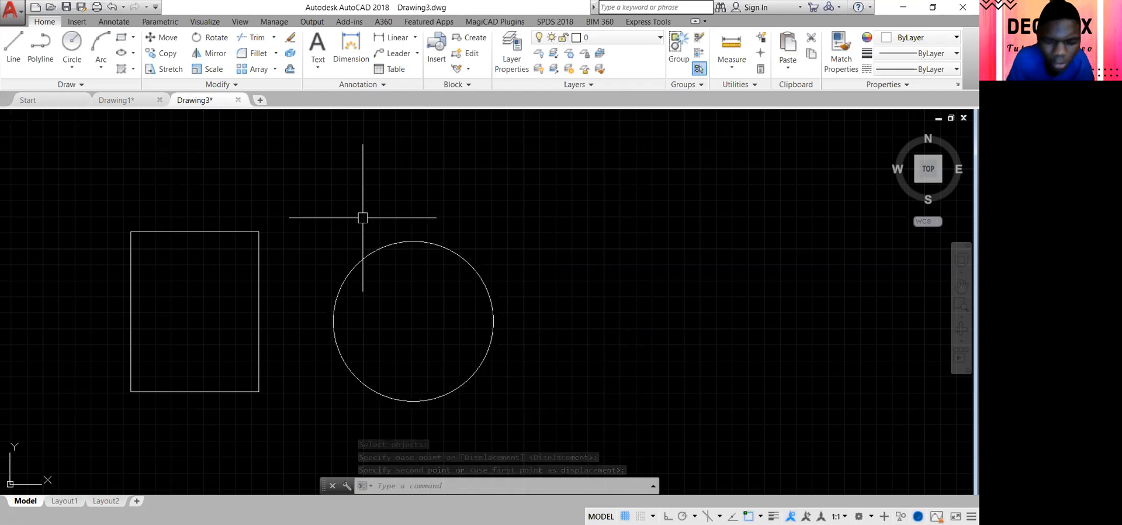
# - Copy the circle by its centre and place one copy to the right of the original
pyautogui.write('CO')
pyautogui.press('Return')
pyautogui.click(386, 246)
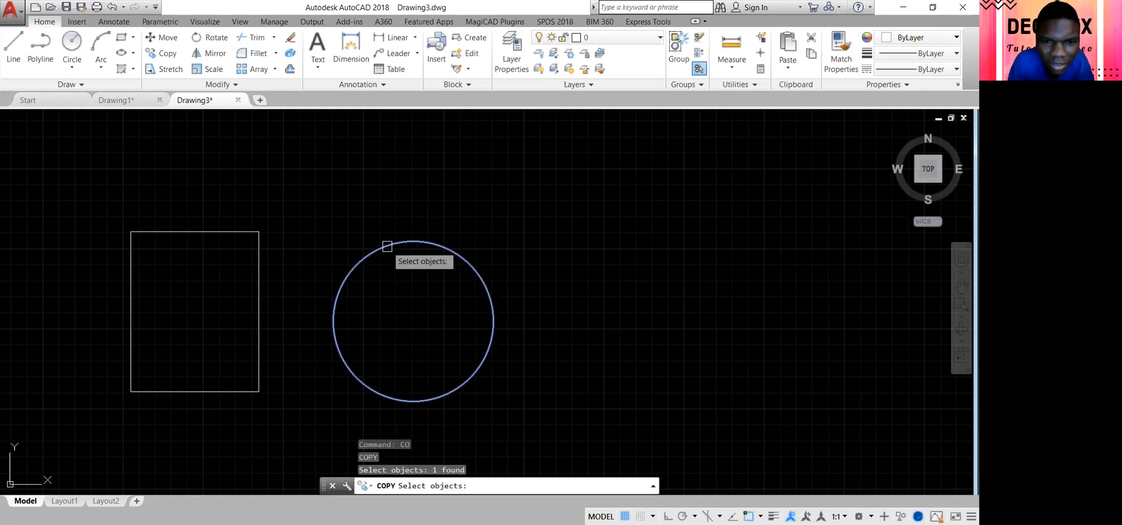
pyautogui.press('Return')
pyautogui.click(413, 321)
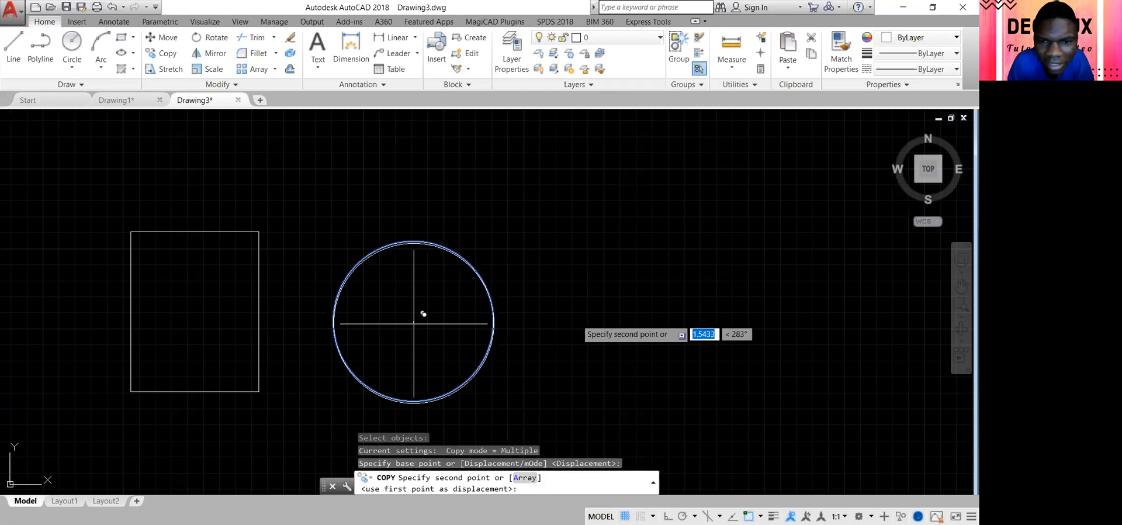
pyautogui.click(616, 319)
pyautogui.press('Escape')
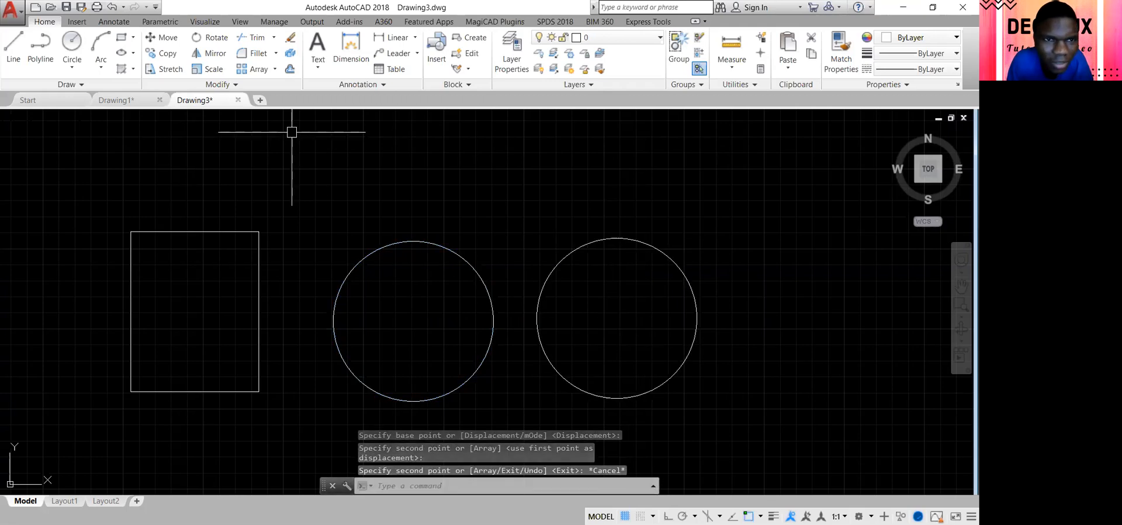
# - Offset the copied circle inward by 10 to form a concentric inner circle
pyautogui.write('o')
pyautogui.press('Return')
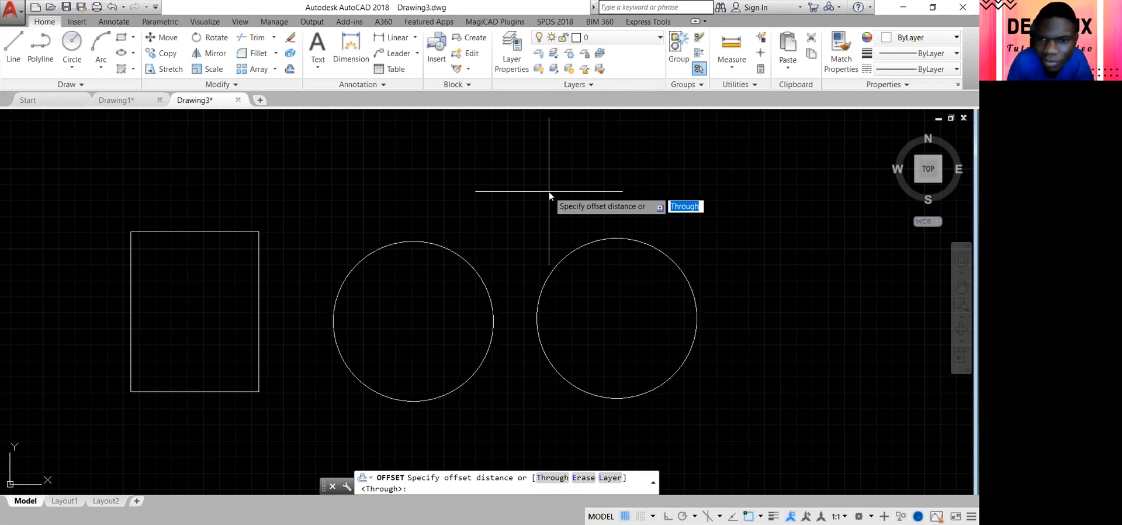
pyautogui.write('20')
pyautogui.press('Return')
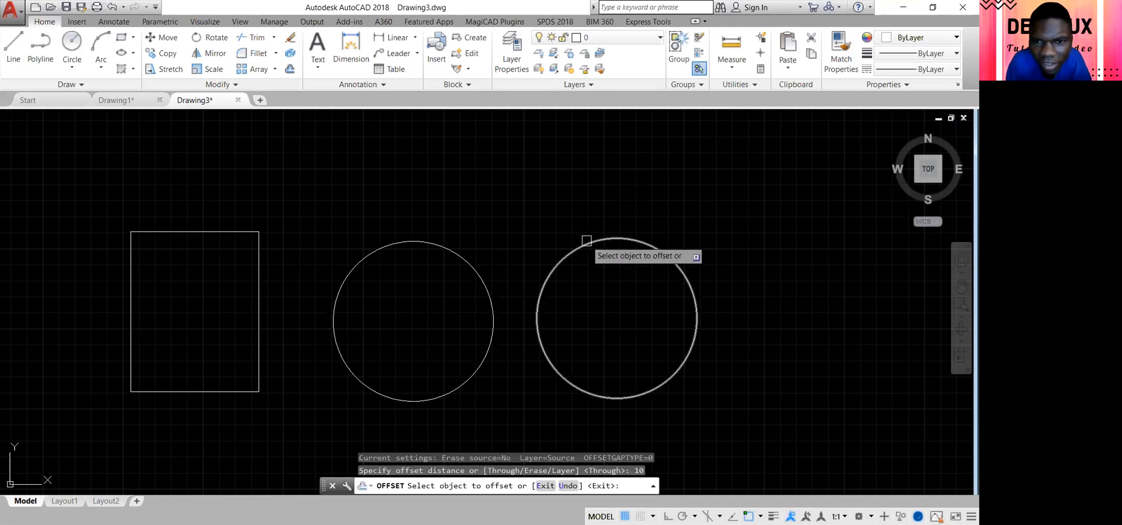
pyautogui.click(586, 243)
pyautogui.click(618, 311)
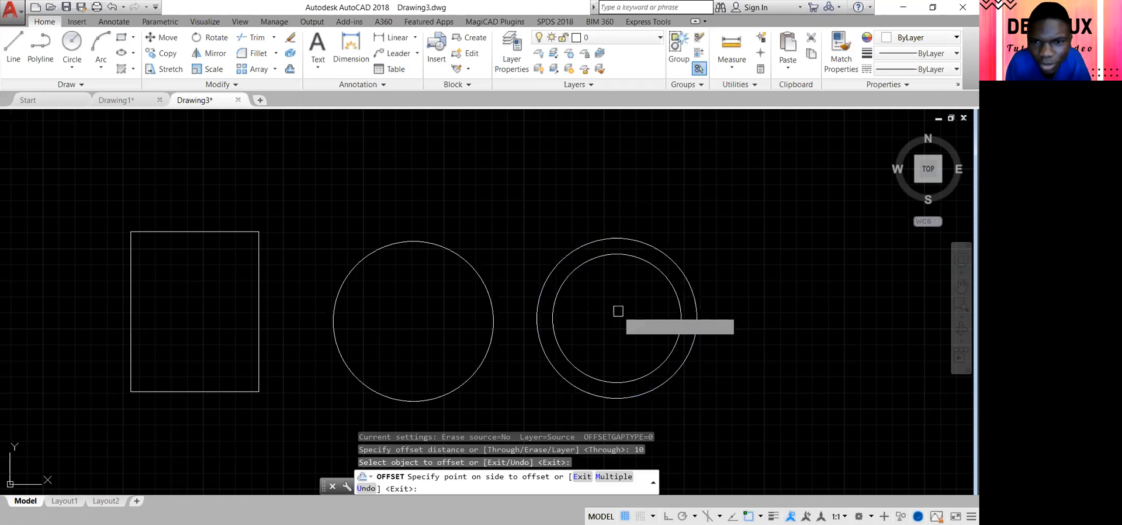
pyautogui.press('Escape')
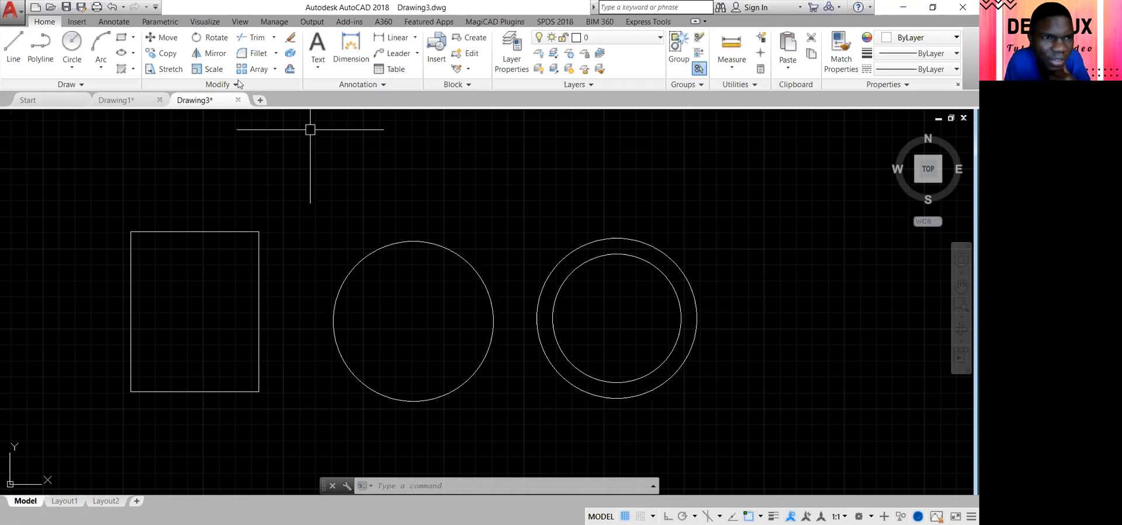
# - Draw a five-sided polygon inscribed in a circle of radius 25 to the right of the concentric circles, with Ortho on
pyautogui.click(134, 37)
pyautogui.click(148, 85)
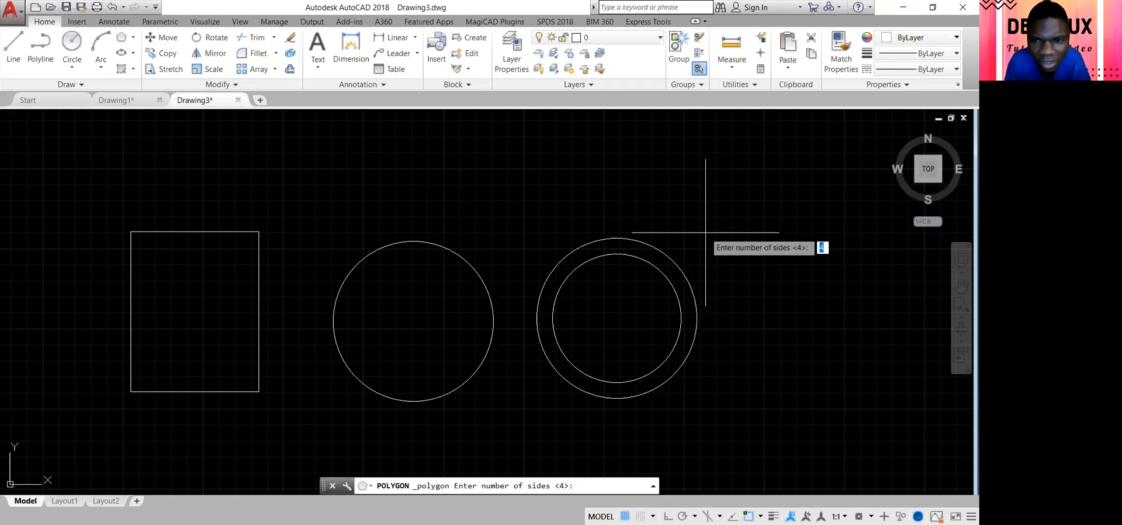
pyautogui.write('5')
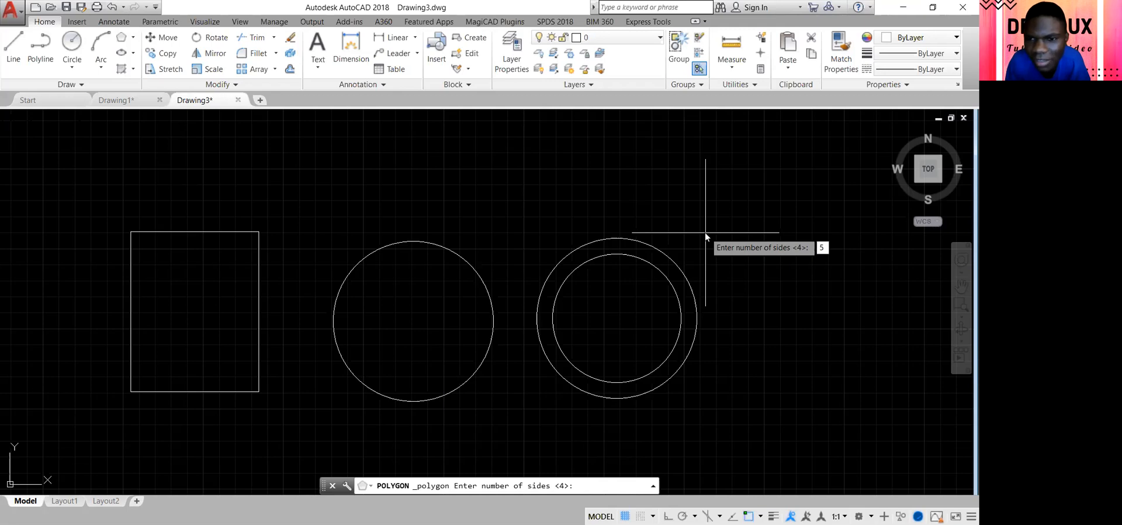
pyautogui.press('Return')
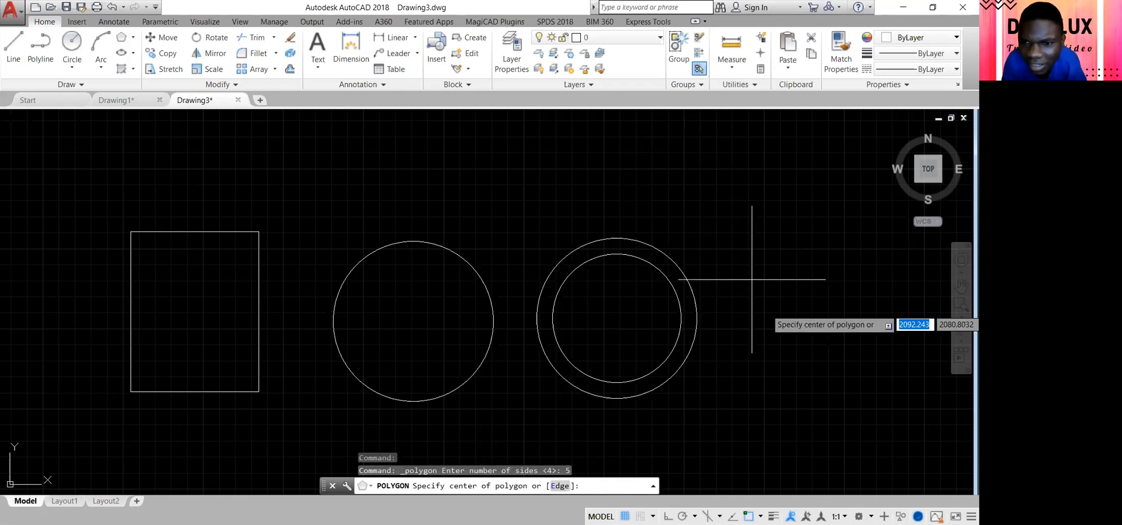
pyautogui.click(824, 336)
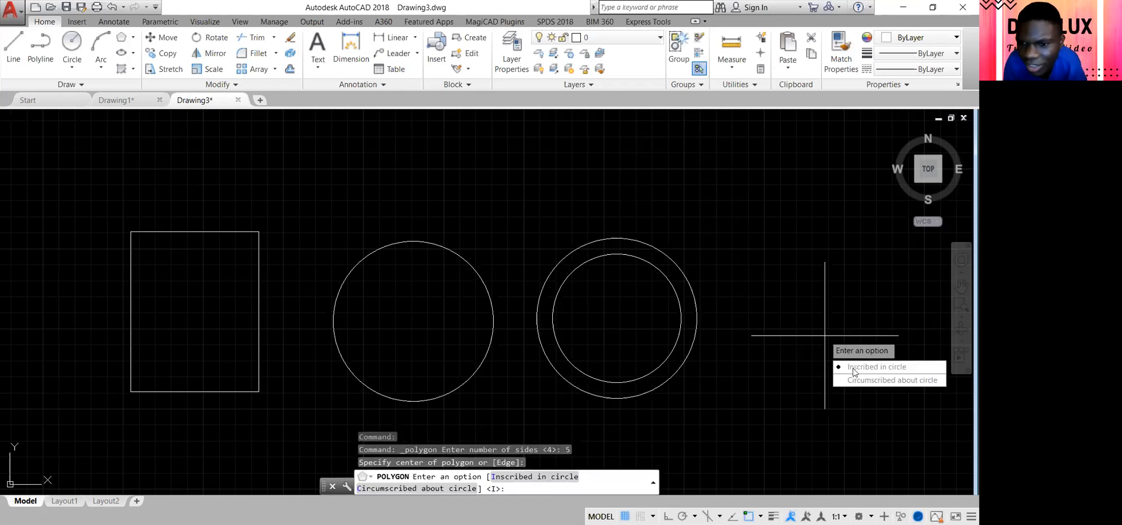
pyautogui.press('Return')
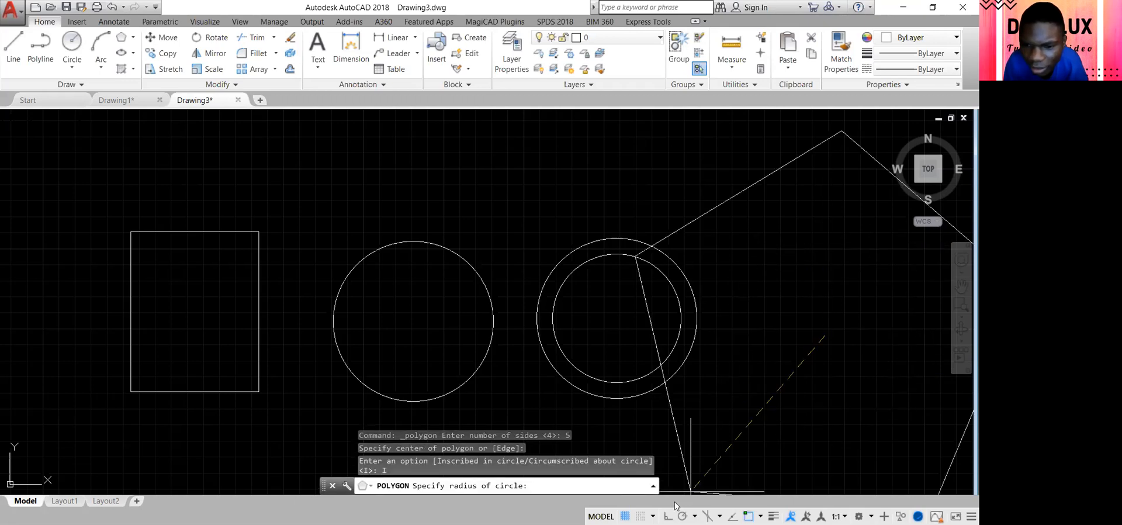
pyautogui.click(667, 516)
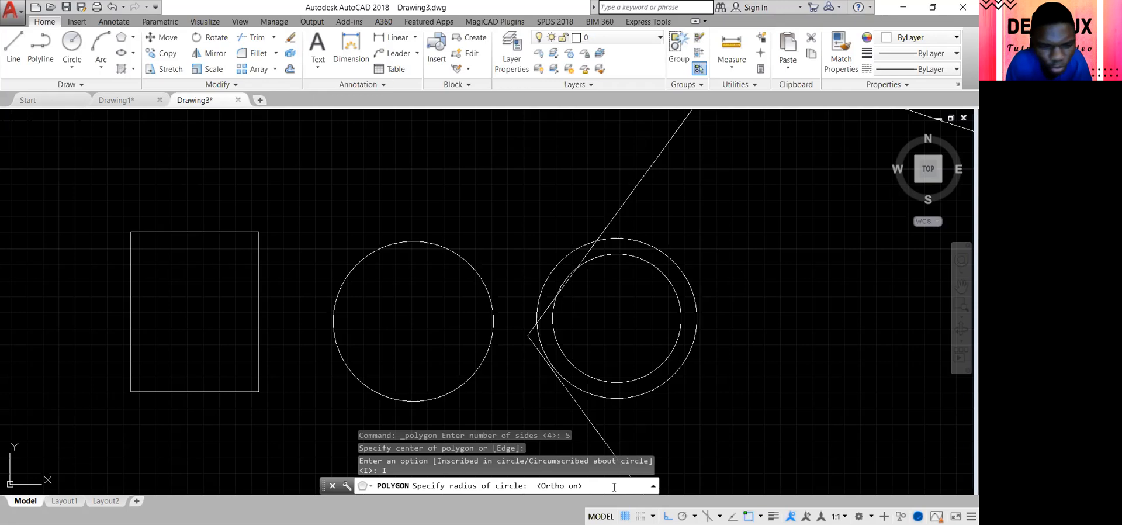
pyautogui.write('25')
pyautogui.press('Return')
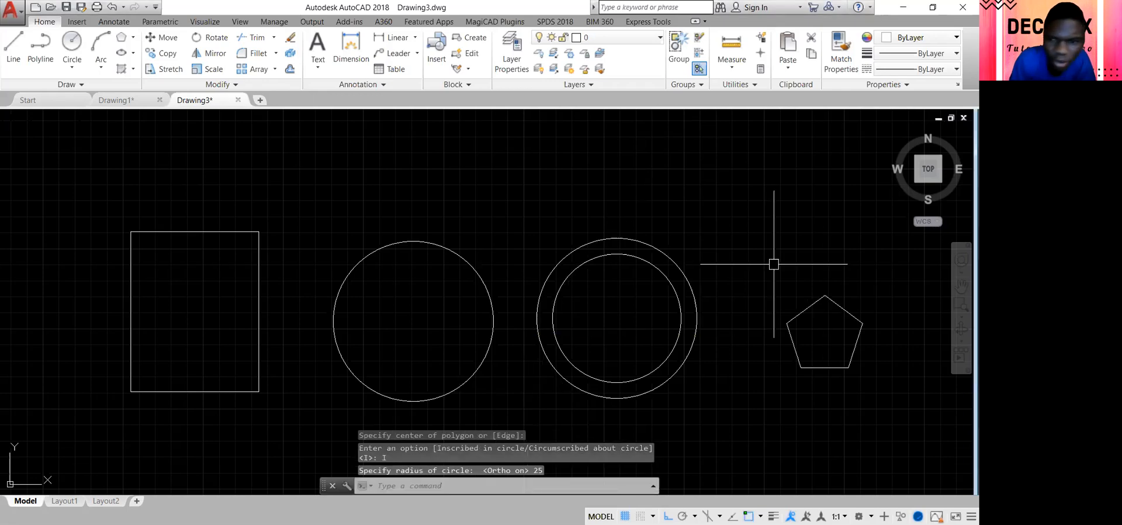
# - Offset the pentagon outward by 10 to form a larger pentagon around it
pyautogui.write('offset')
pyautogui.press('Return')
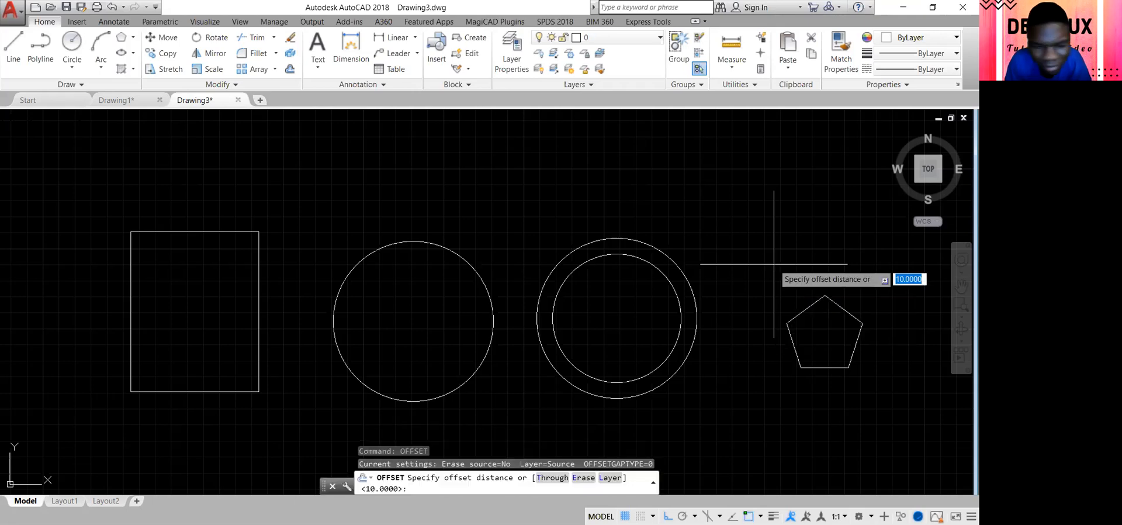
pyautogui.press('Return')
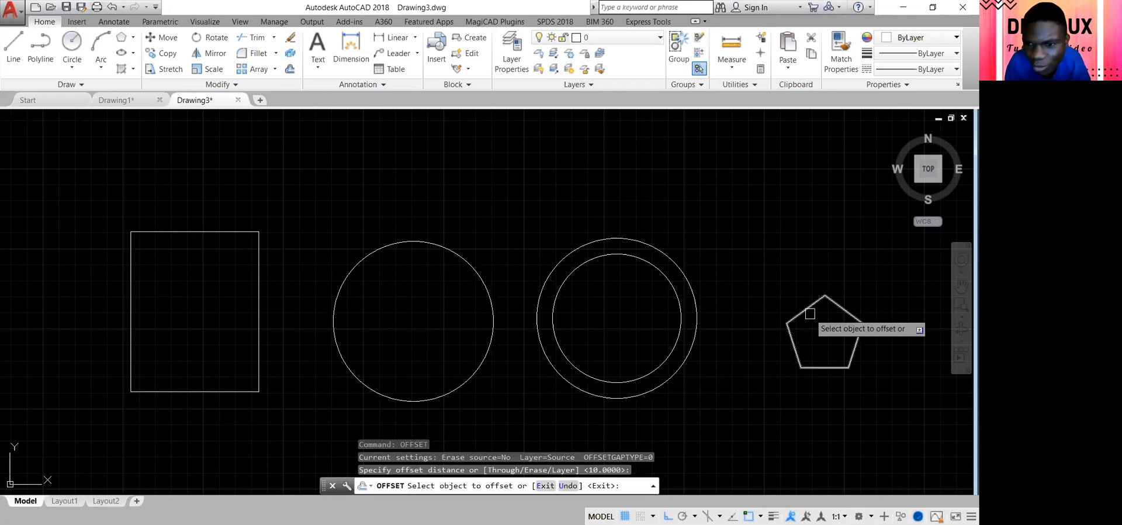
pyautogui.click(809, 307)
pyautogui.click(769, 270)
pyautogui.press('Escape')
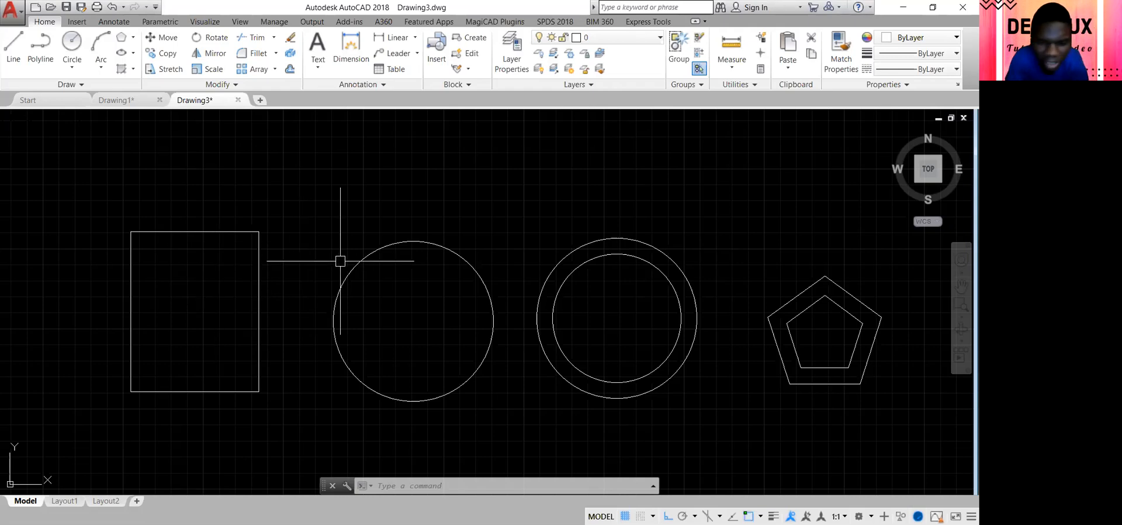
pyautogui.write('OF')
pyautogui.press('Return')
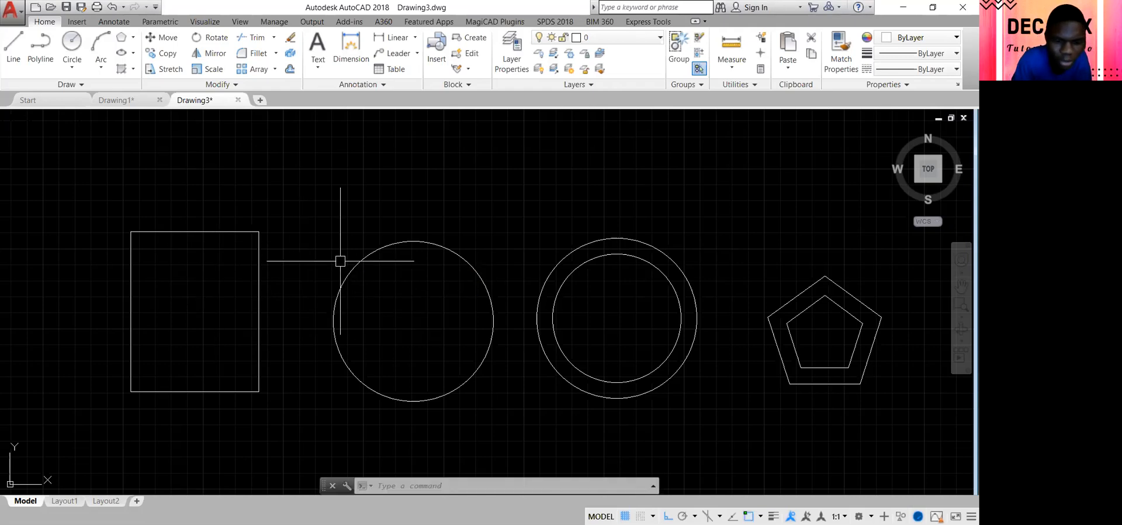
pyautogui.press('Escape')
# - Copy the rectangle horizontally and place one copy just to the left of the original
pyautogui.write('co')
pyautogui.press('Return')
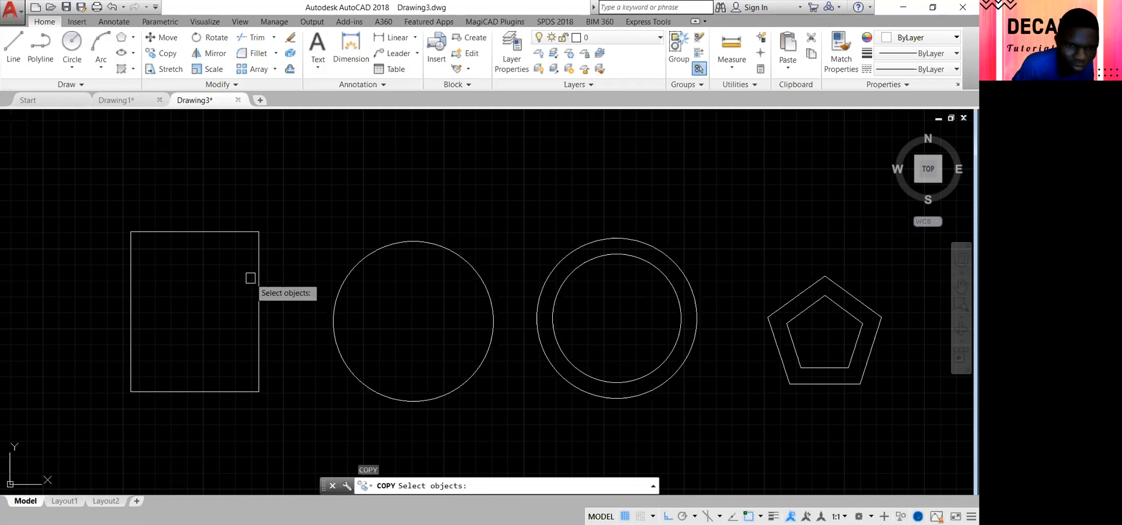
pyautogui.click(259, 278)
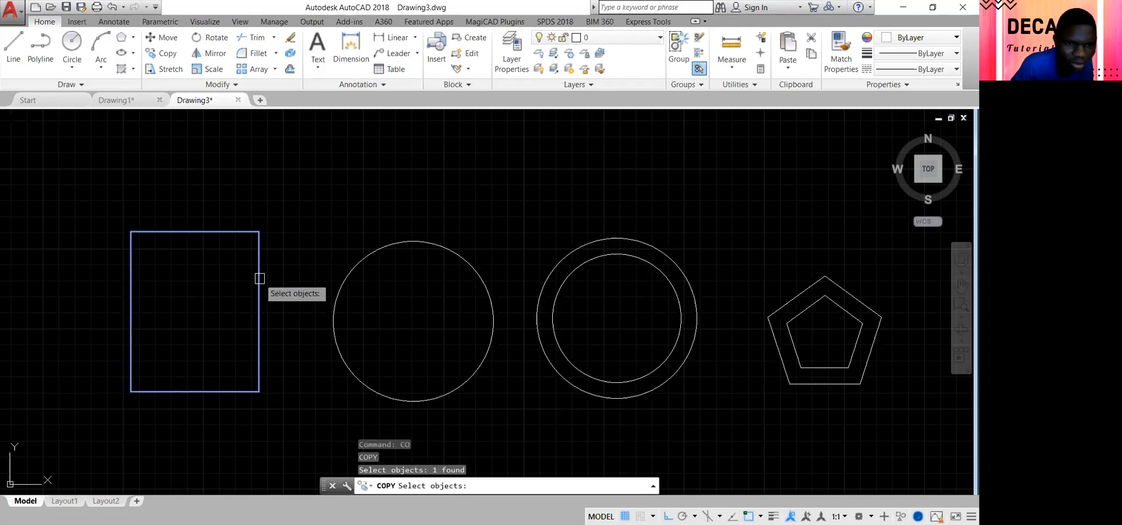
pyautogui.press('Return')
pyautogui.click(245, 296)
pyautogui.click(93, 296)
pyautogui.press('Escape')
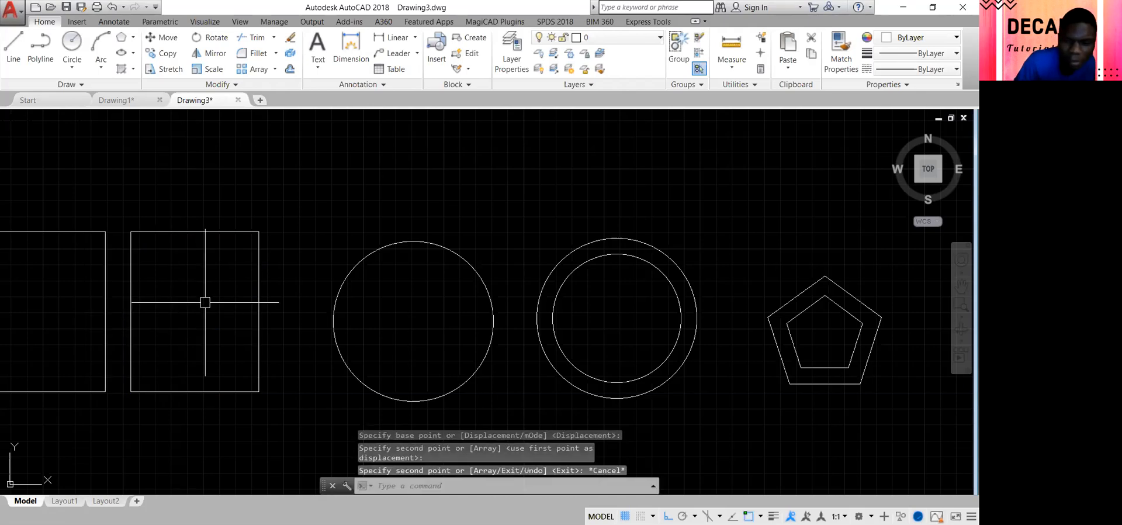
# - Offset the copied rectangle on the far left inward by 10 to form an inner rectangle
pyautogui.write('p')
pyautogui.press('Return')
pyautogui.moveTo(208, 304)
pyautogui.mouseDown()
pyautogui.moveTo(288, 296)
pyautogui.moveTo(277, 275)
pyautogui.mouseUp()
pyautogui.press('Escape')
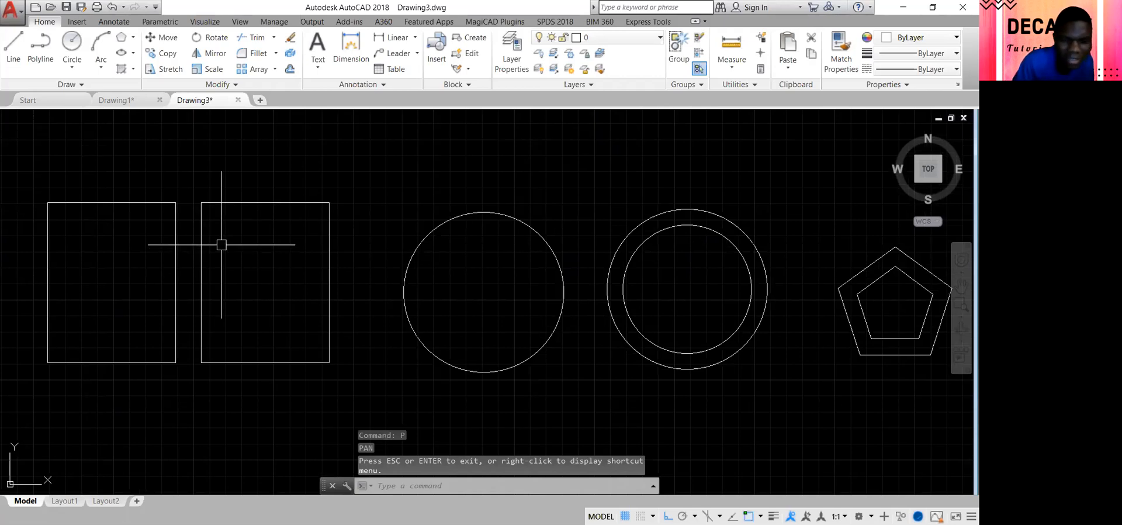
pyautogui.write('o')
pyautogui.press('Return')
pyautogui.write('10')
pyautogui.press('Return')
pyautogui.click(162, 204)
pyautogui.click(159, 229)
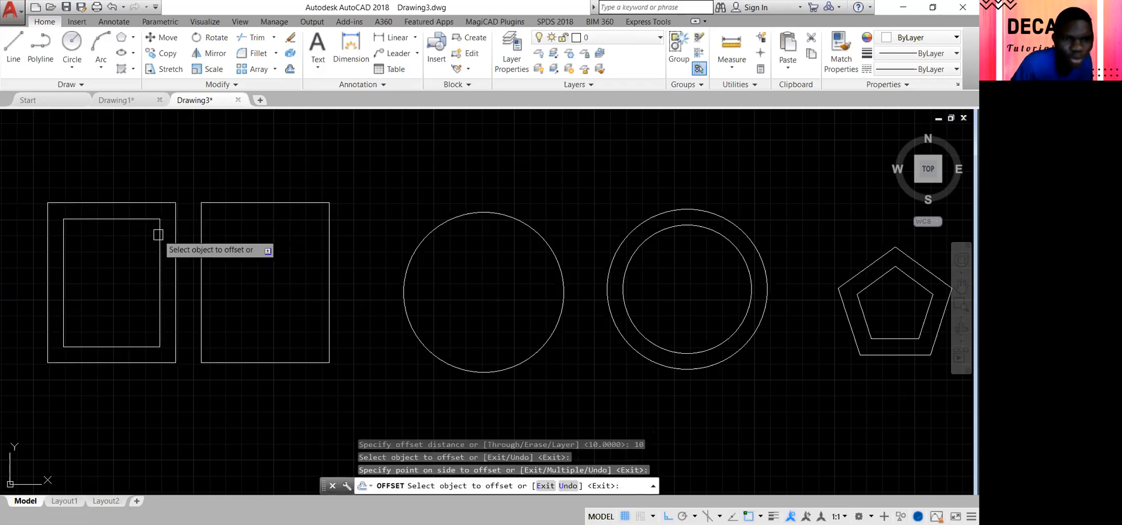
pyautogui.press('Escape')
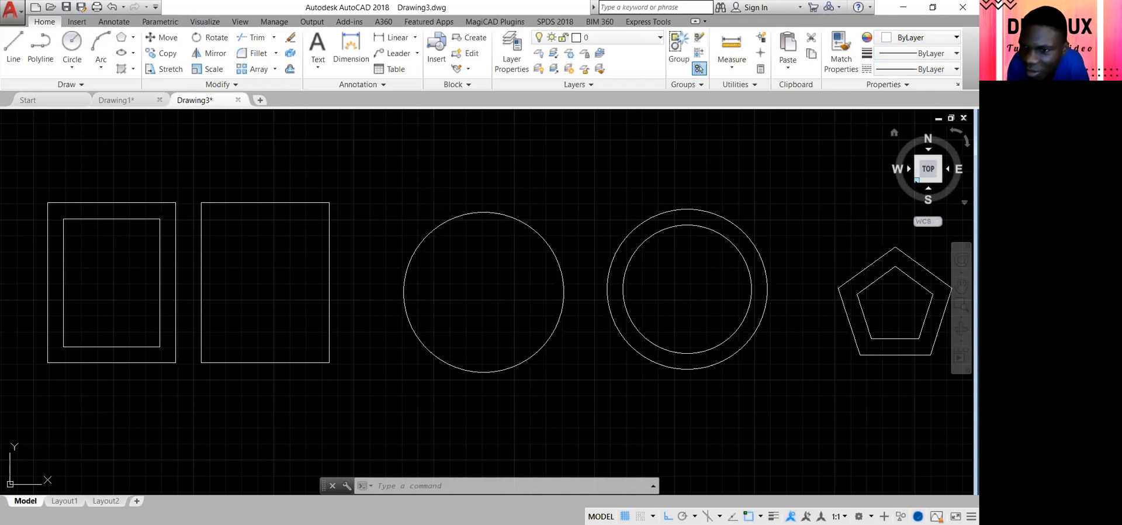
# - Switch from the top view to the southwest isometric view, undoing and redoing the view change once
pyautogui.write('o')
pyautogui.click(916, 180)
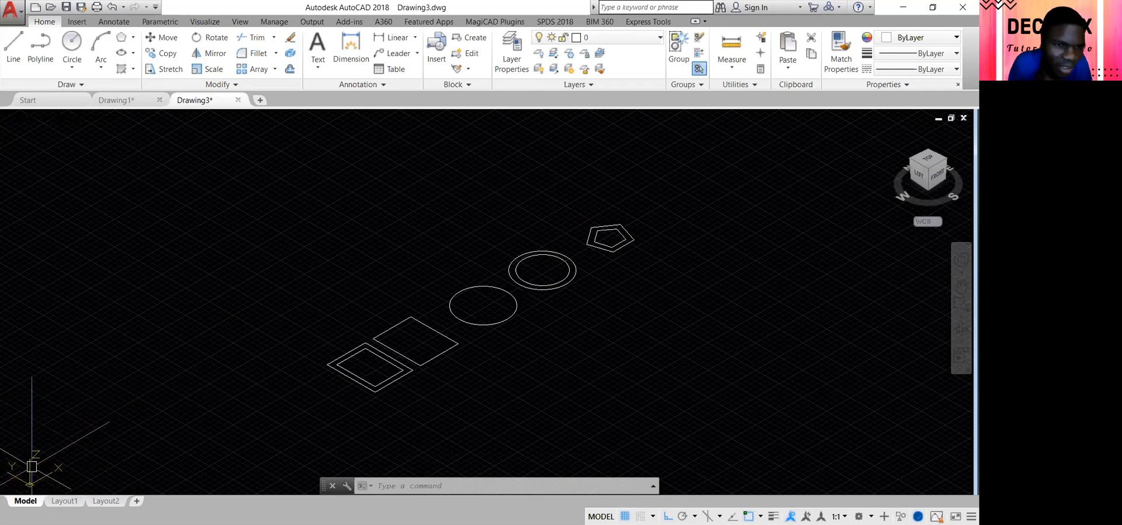
pyautogui.hotkey('ctrl', 'z')
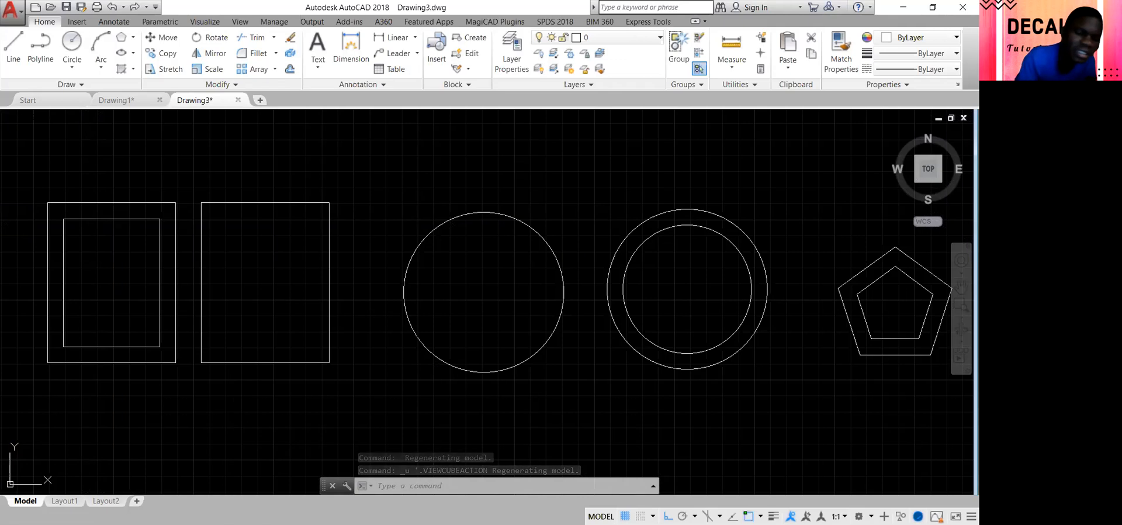
pyautogui.hotkey('ctrl', 'y')
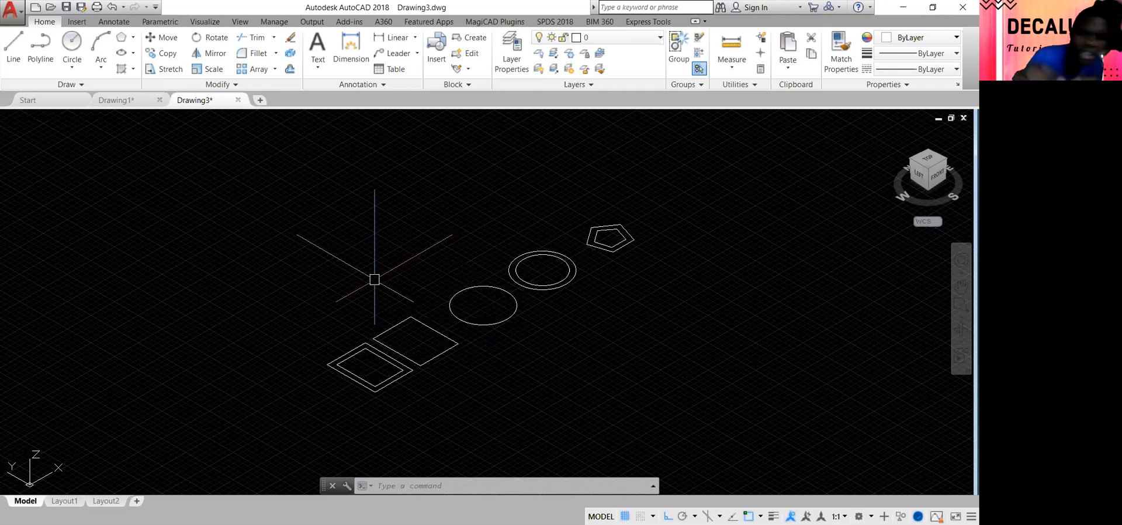
# - Extrude the single rectangle without an offset upward to a height of 50
pyautogui.write('EXTRUDE')
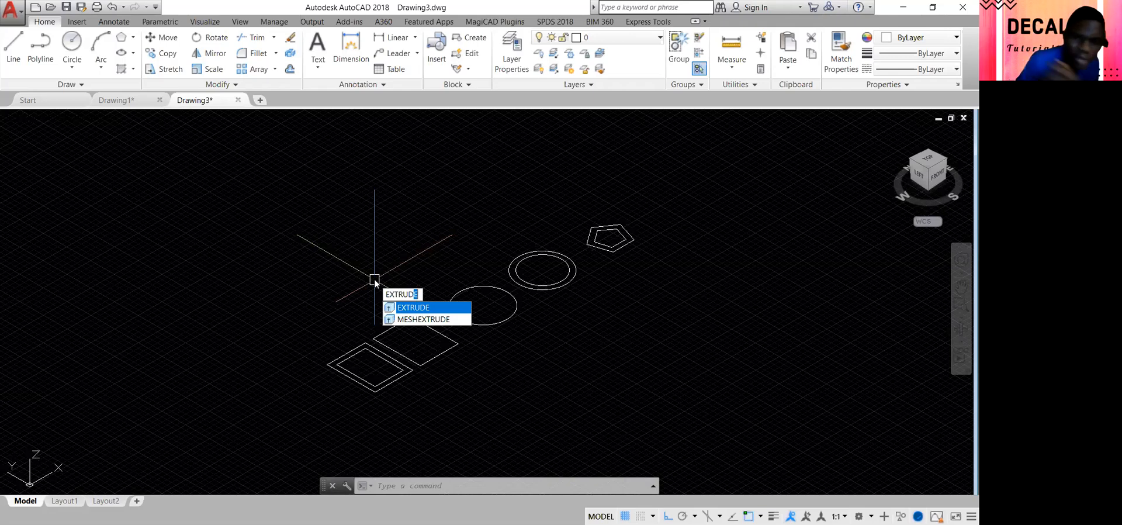
pyautogui.press('Return')
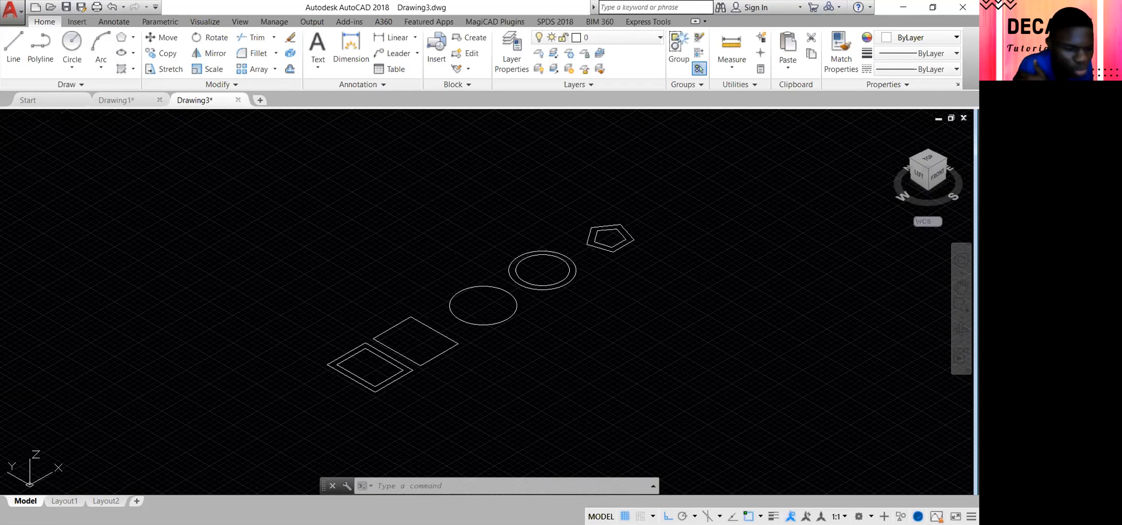
pyautogui.click(418, 320)
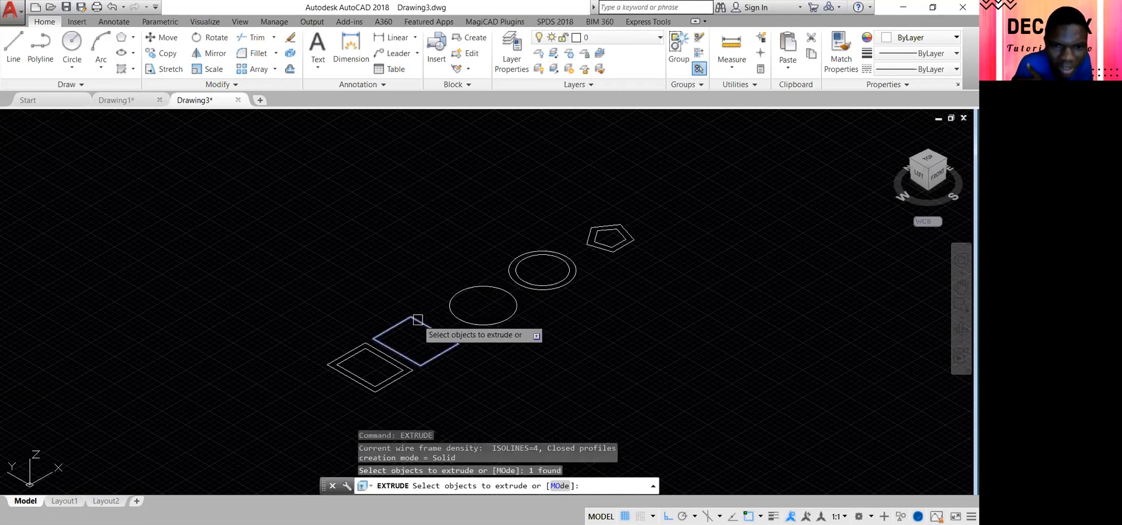
pyautogui.press('Return')
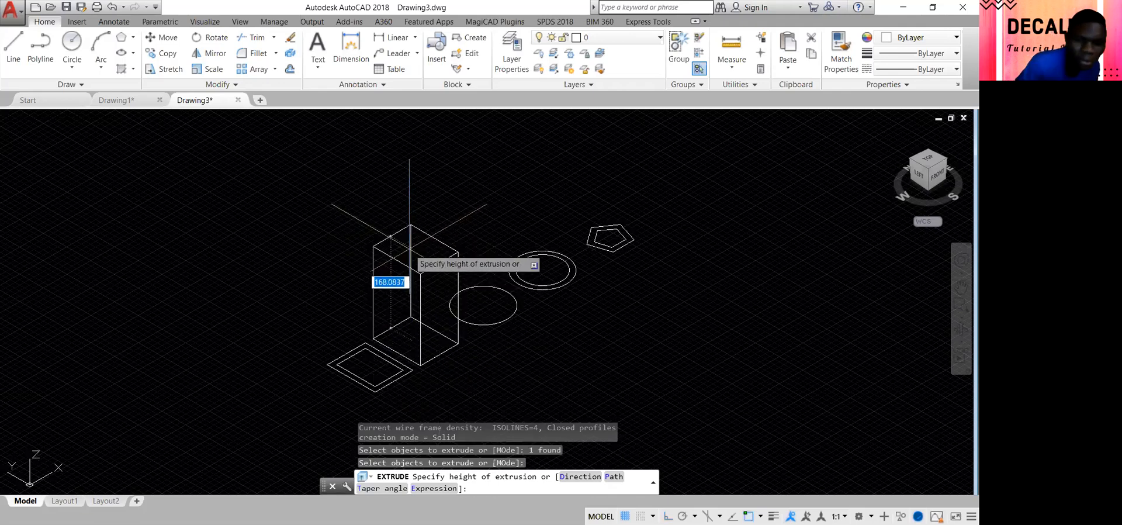
pyautogui.write('50')
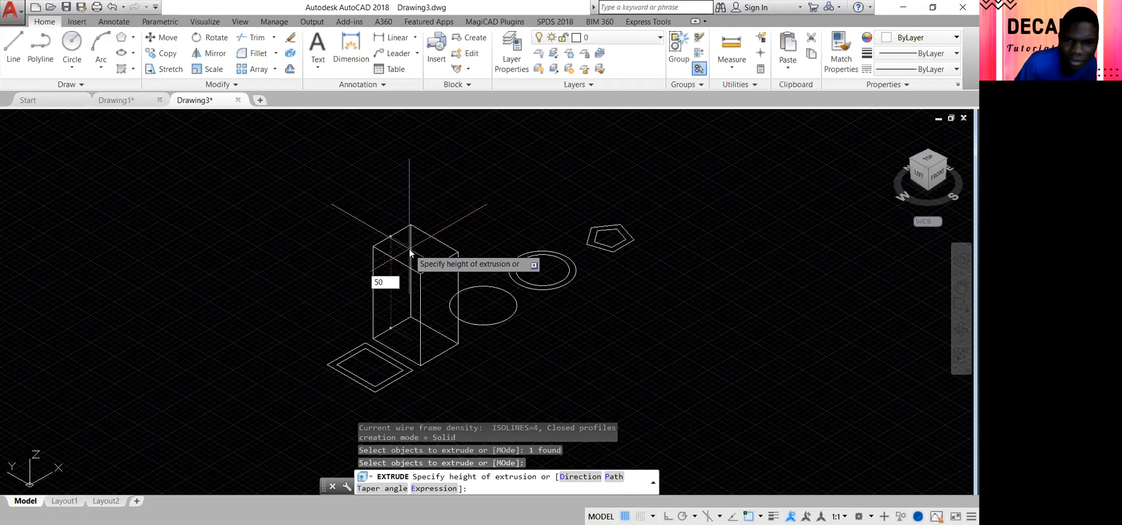
pyautogui.press('Return')
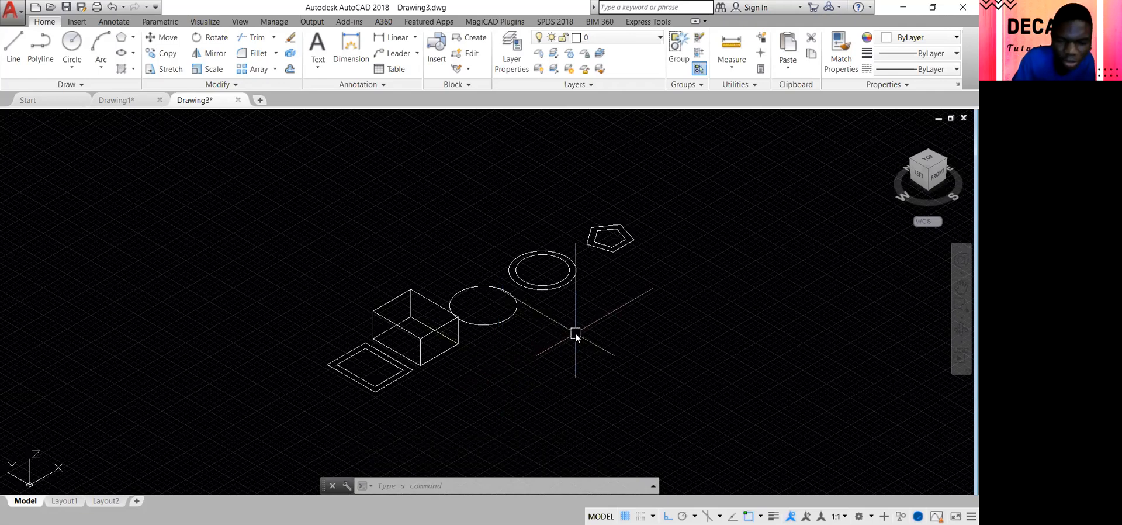
# - Extrude the single circle beside the box upward to a height of 50
pyautogui.write('EXTRUD')
pyautogui.press('Return')
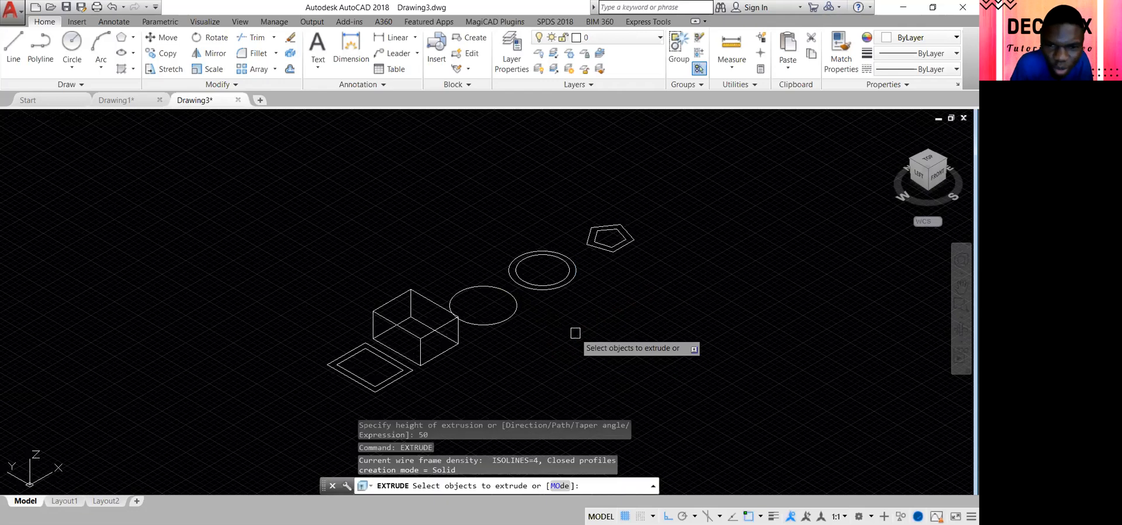
pyautogui.click(510, 312)
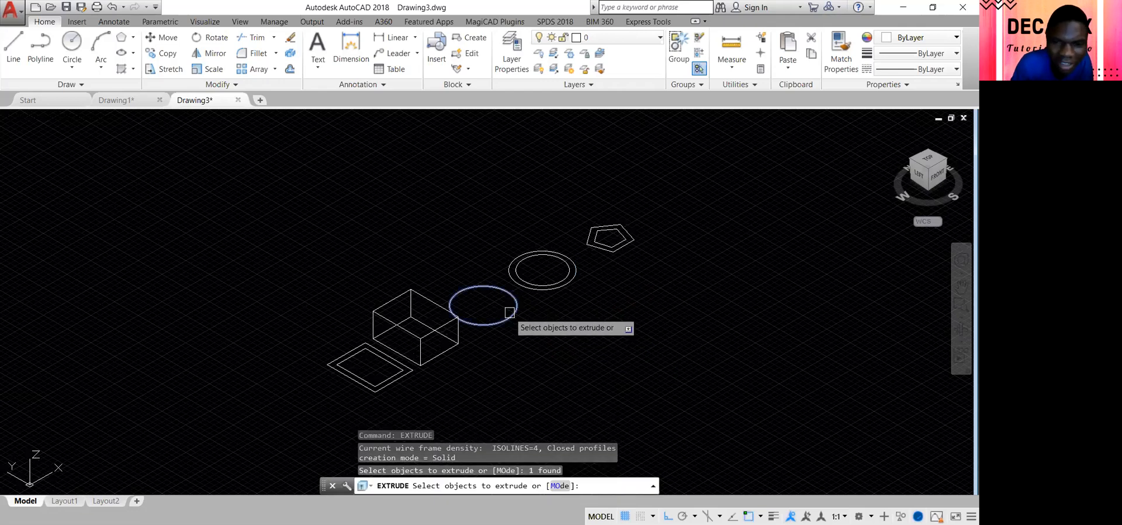
pyautogui.press('Return')
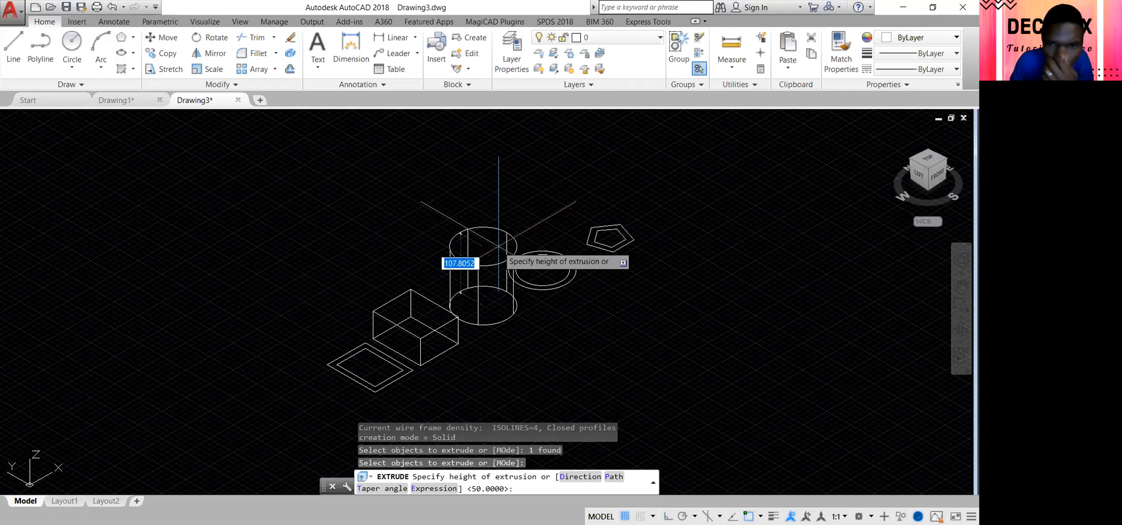
pyautogui.write('50')
pyautogui.press('Return')
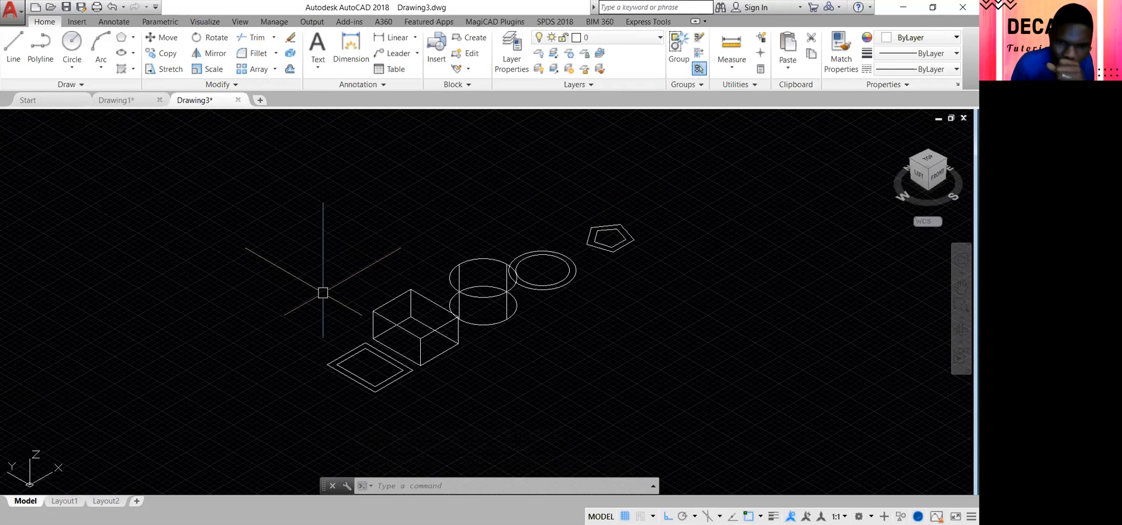
pyautogui.write('PRESSPULL')
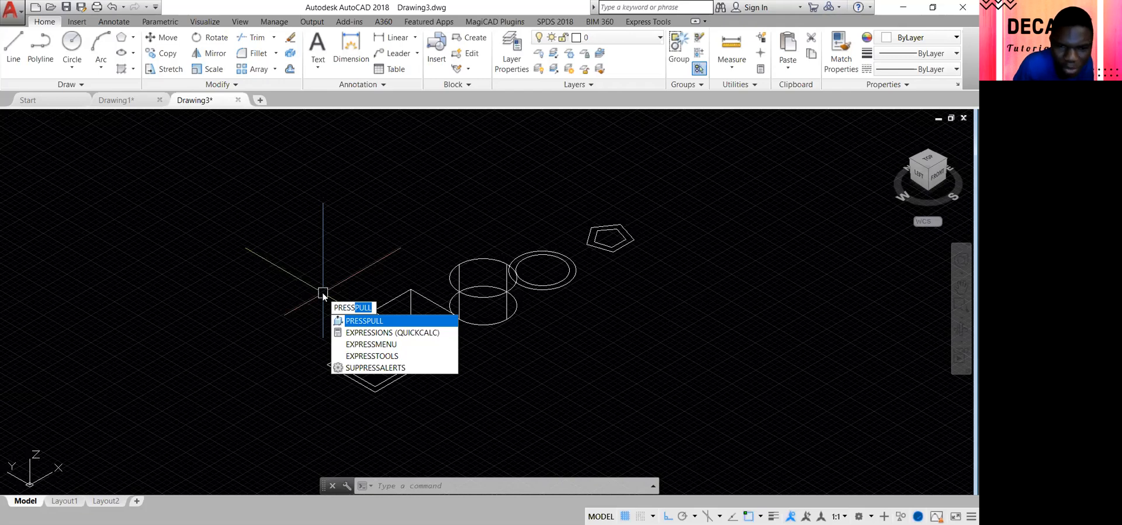
pyautogui.press('Return')
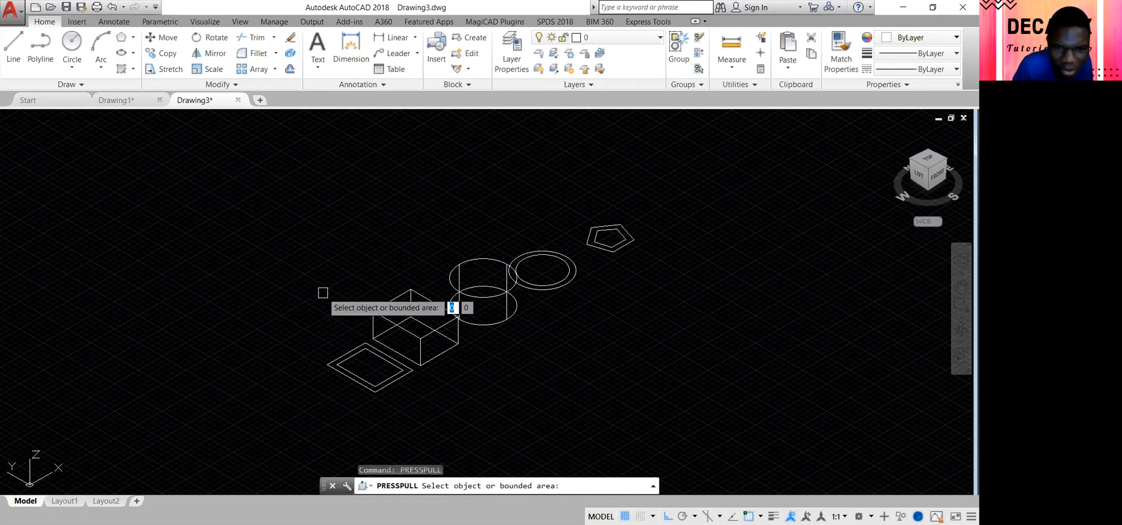
pyautogui.press('Return')
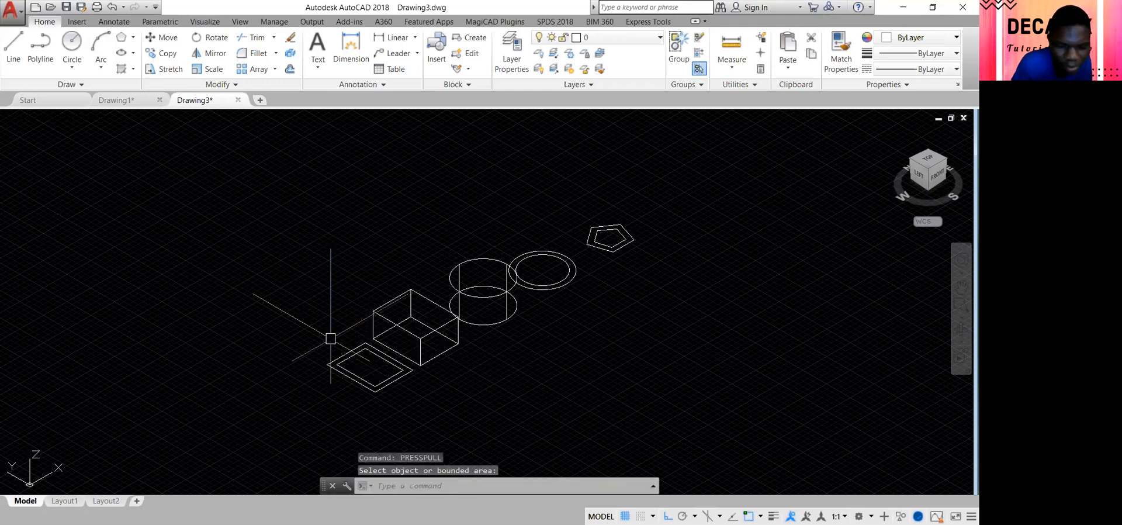
# - Use Presspull to raise the area between the outer and inner rectangles to a height of 50
pyautogui.write('z')
pyautogui.press('Return')
pyautogui.click(316, 323)
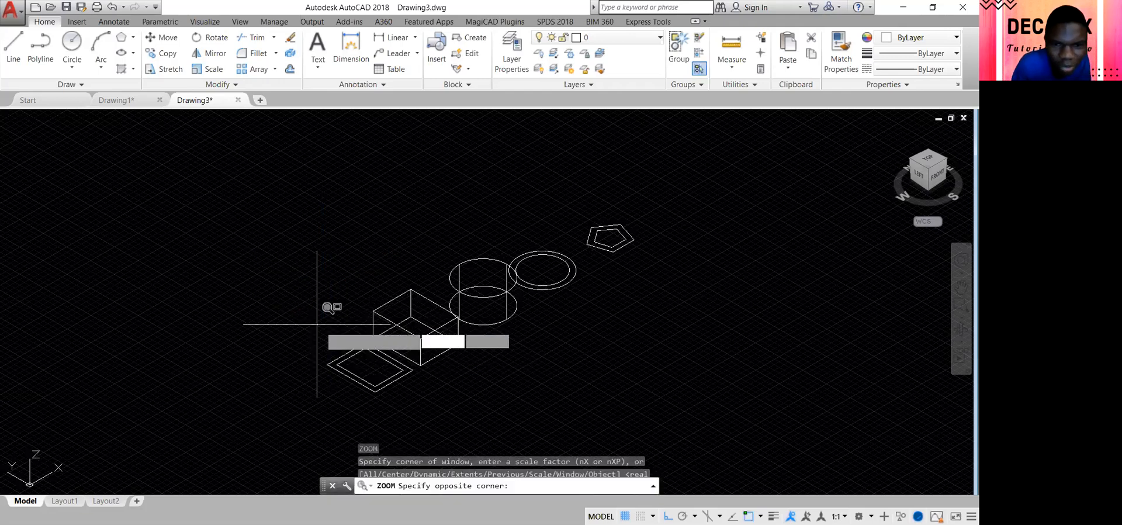
pyautogui.click(434, 392)
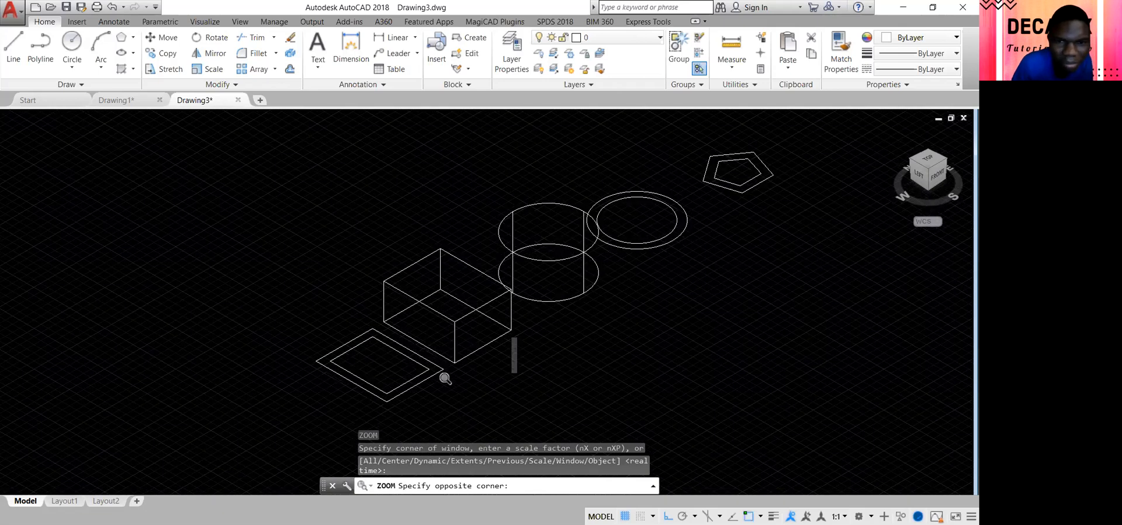
pyautogui.moveTo(318, 281); pyautogui.dragTo(283, 244, button='middle')
pyautogui.press('Escape')
pyautogui.write('pres')
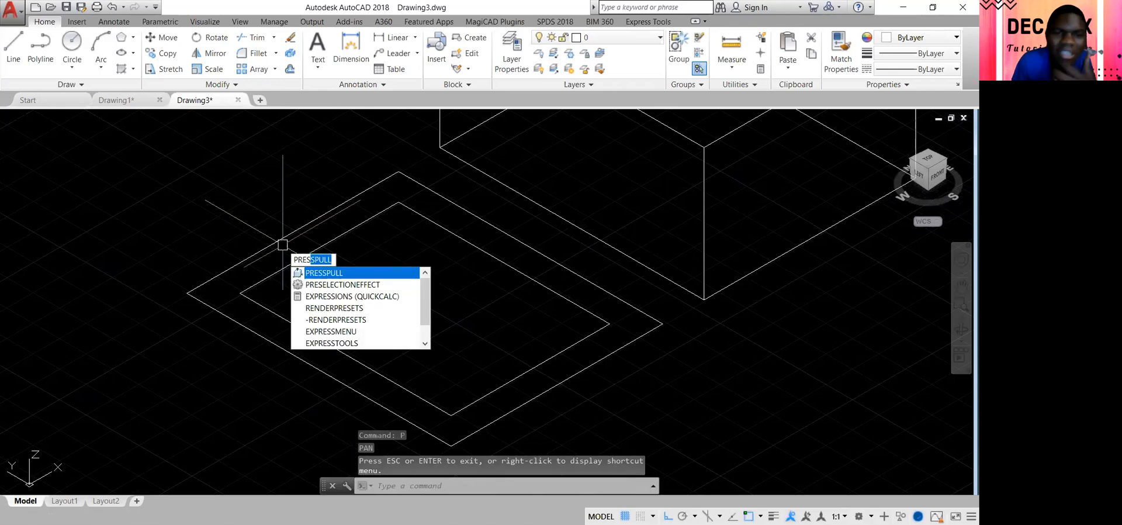
pyautogui.press('Return')
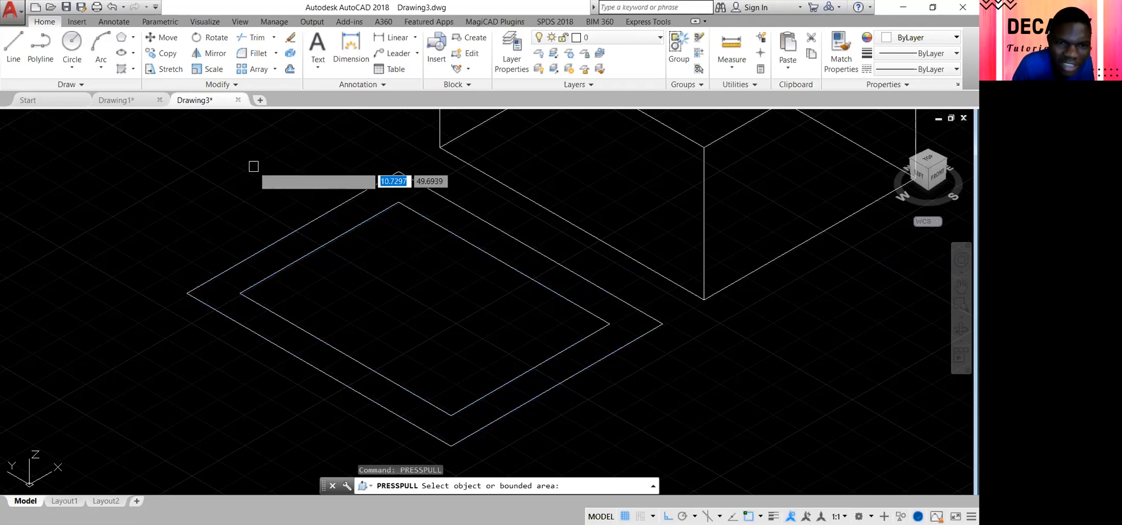
pyautogui.click(307, 237)
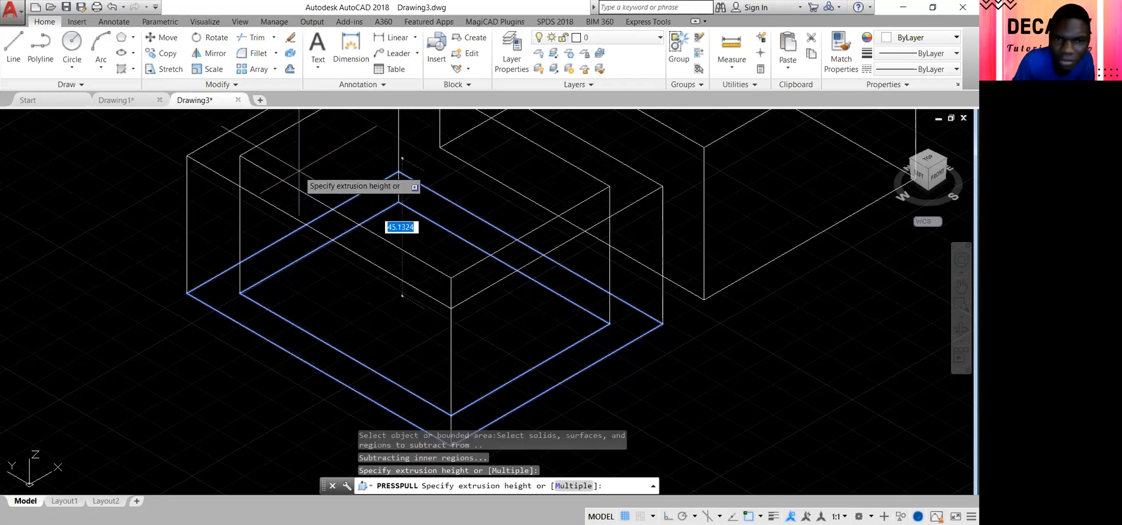
pyautogui.write('50')
pyautogui.press('Return')
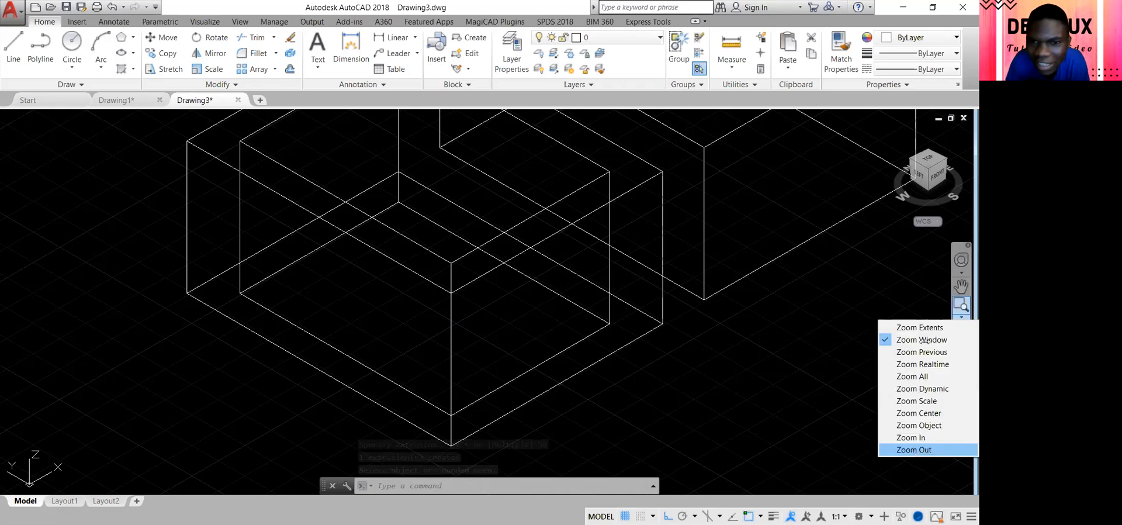
# - Zoom out and pan the view to show the whole row of solids and remaining flat shapes
pyautogui.click(914, 449)
pyautogui.click(961, 313)
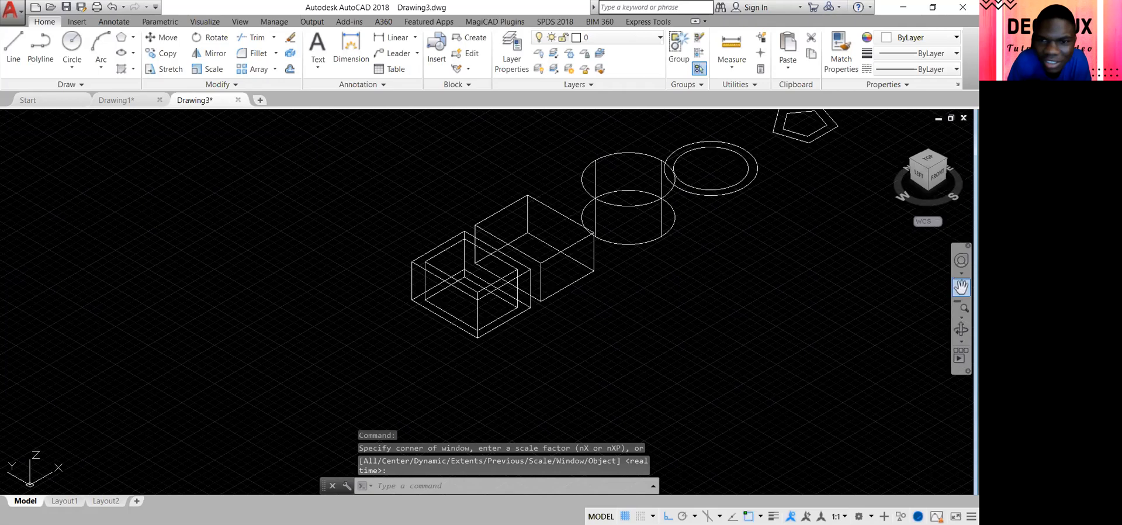
pyautogui.click(961, 287)
pyautogui.moveTo(764, 211); pyautogui.dragTo(655, 269)
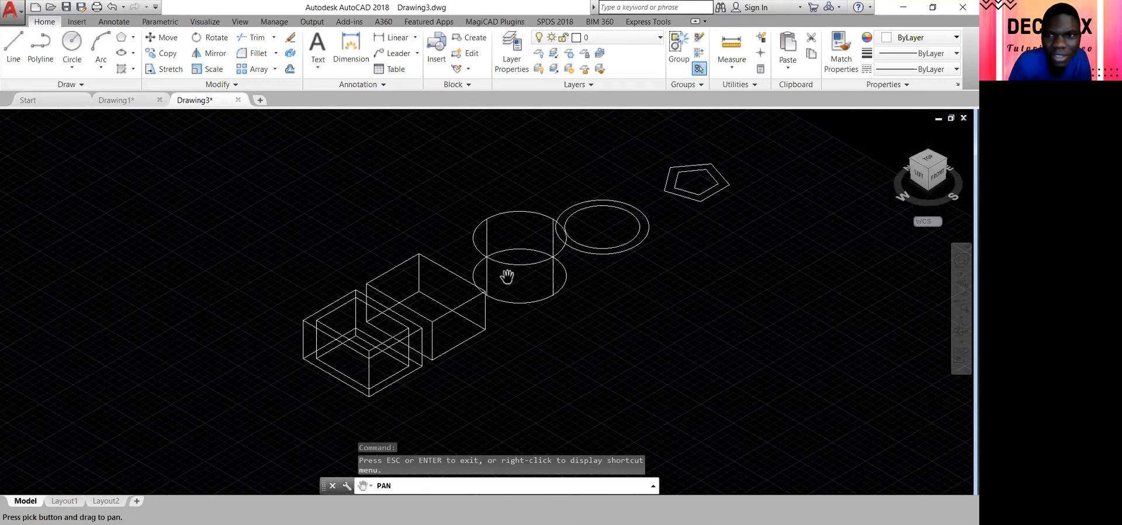
pyautogui.press('Escape')
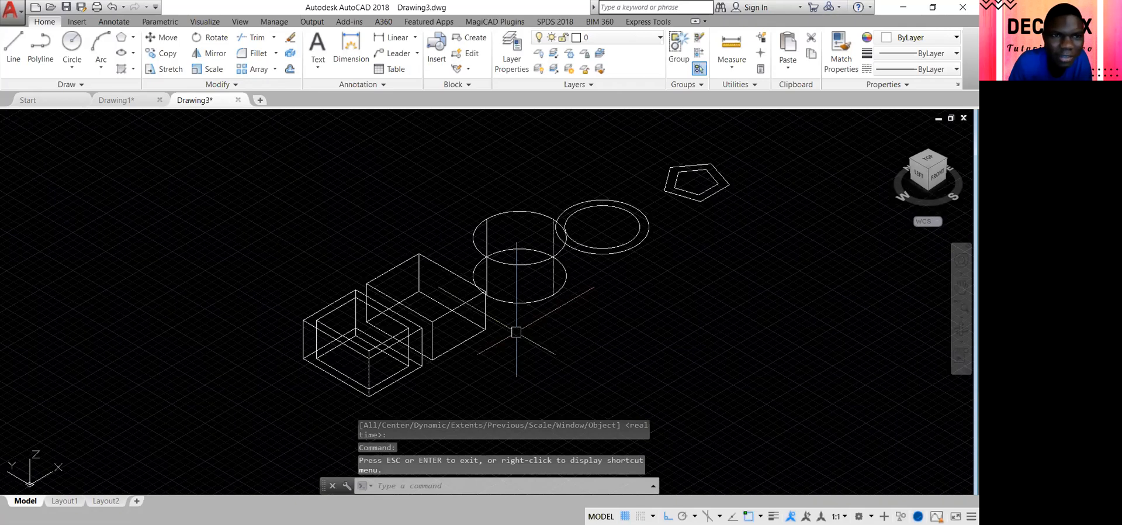
# - Set the visual style of the model view to Realistic
pyautogui.click(238, 24)
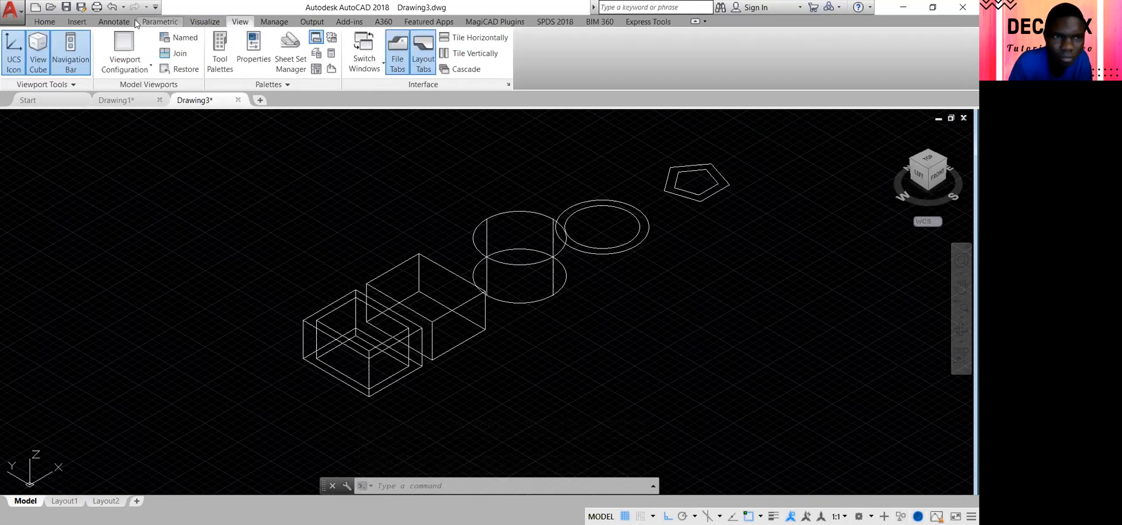
pyautogui.click(114, 23)
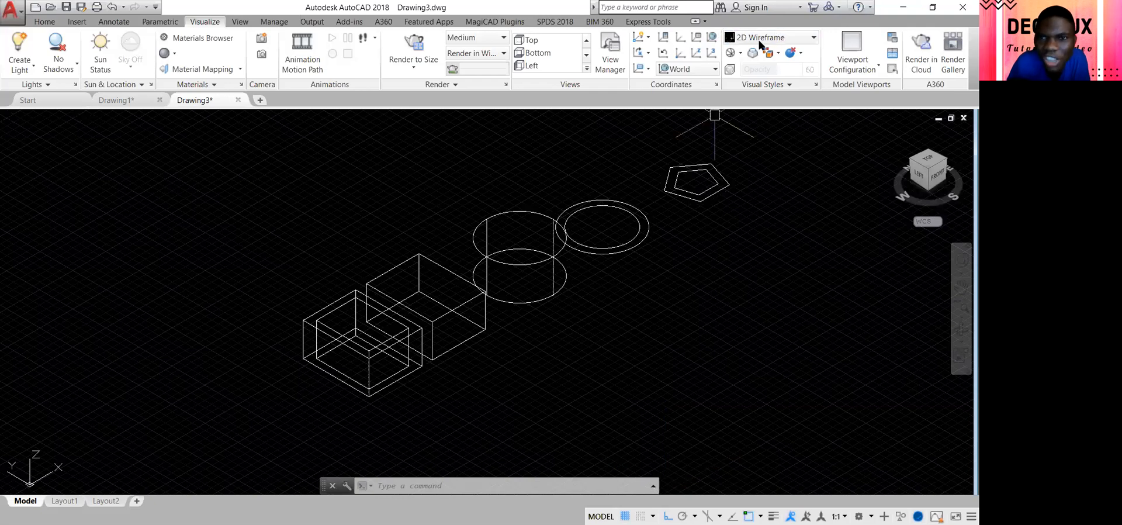
pyautogui.click(814, 39)
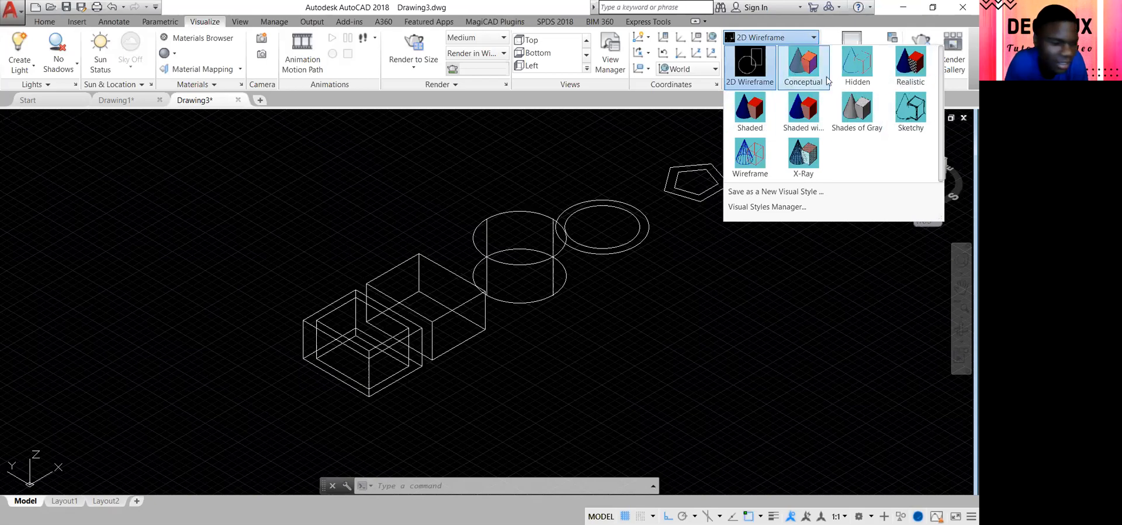
pyautogui.click(895, 82)
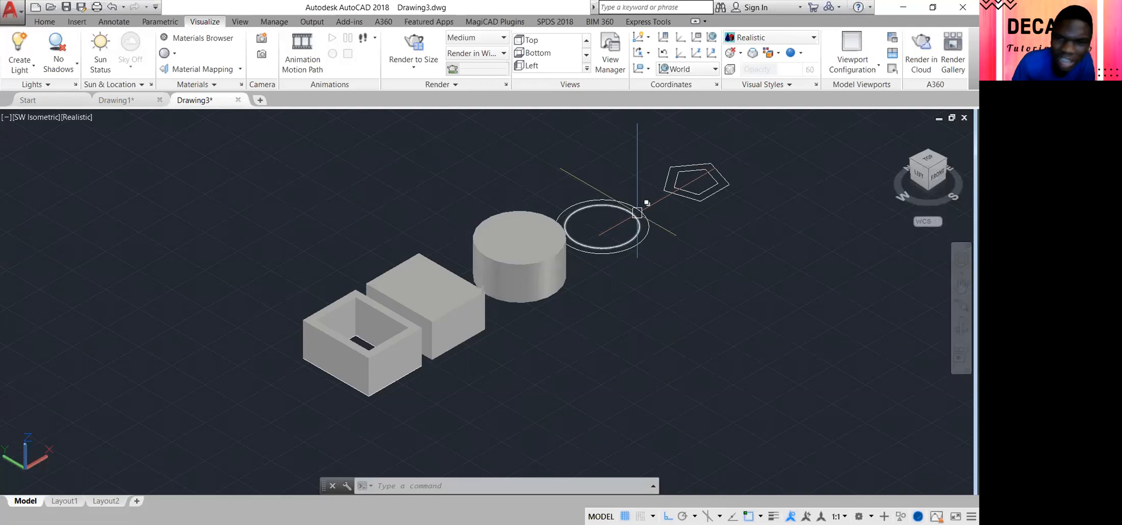
pyautogui.moveTo(637, 212); pyautogui.dragTo(579, 277, button='middle')
pyautogui.press('Escape')
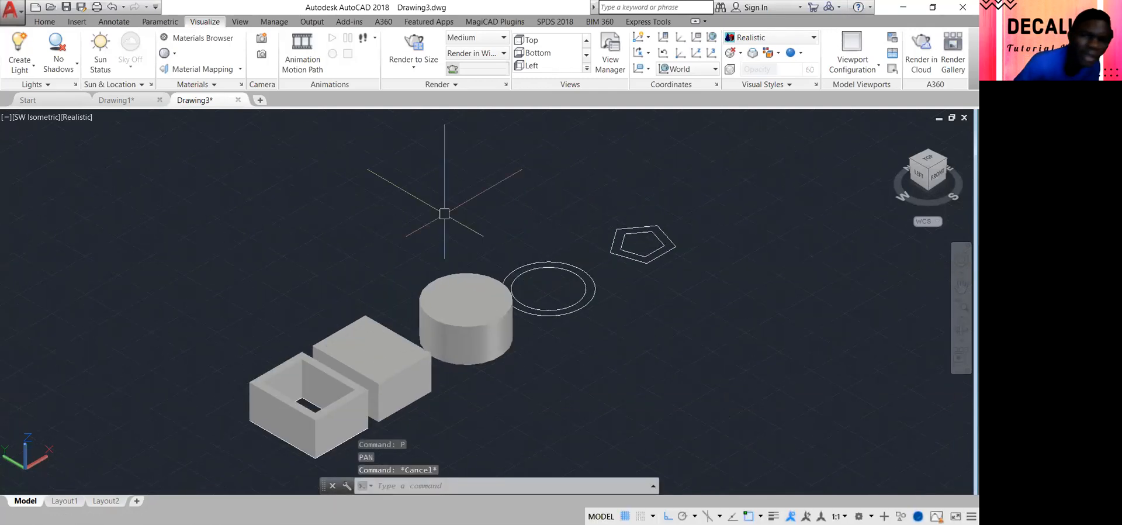
pyautogui.write('press')
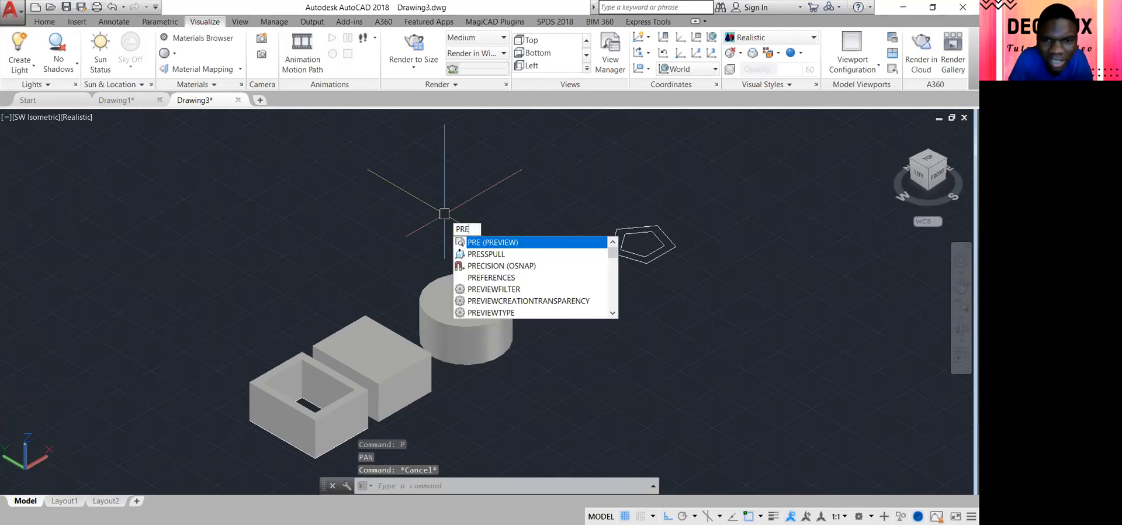
pyautogui.press('Return')
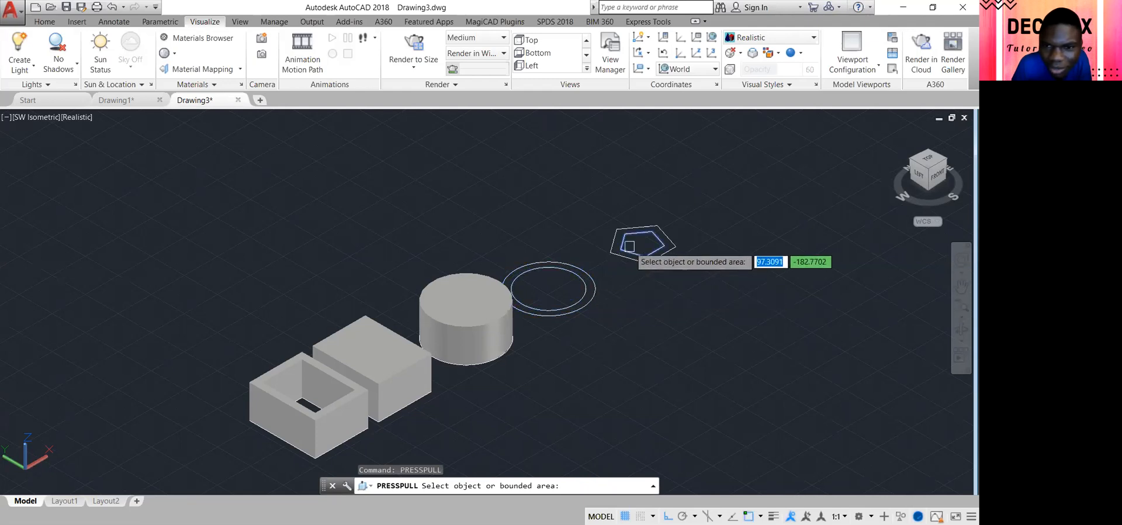
pyautogui.press('Return')
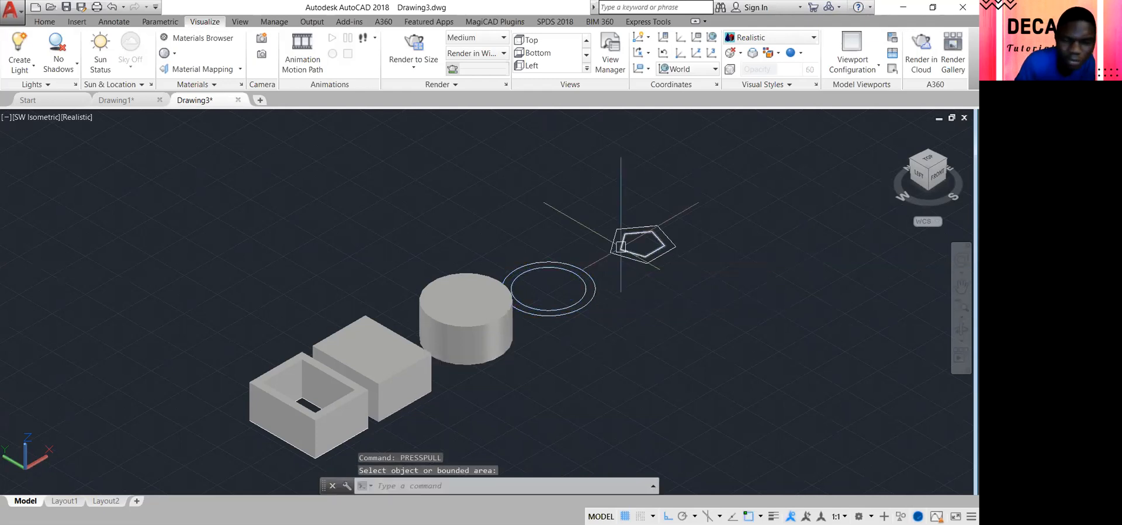
# - Use Presspull to raise the area between the outer and inner pentagons to a height of 50
pyautogui.write('z')
pyautogui.press('Return')
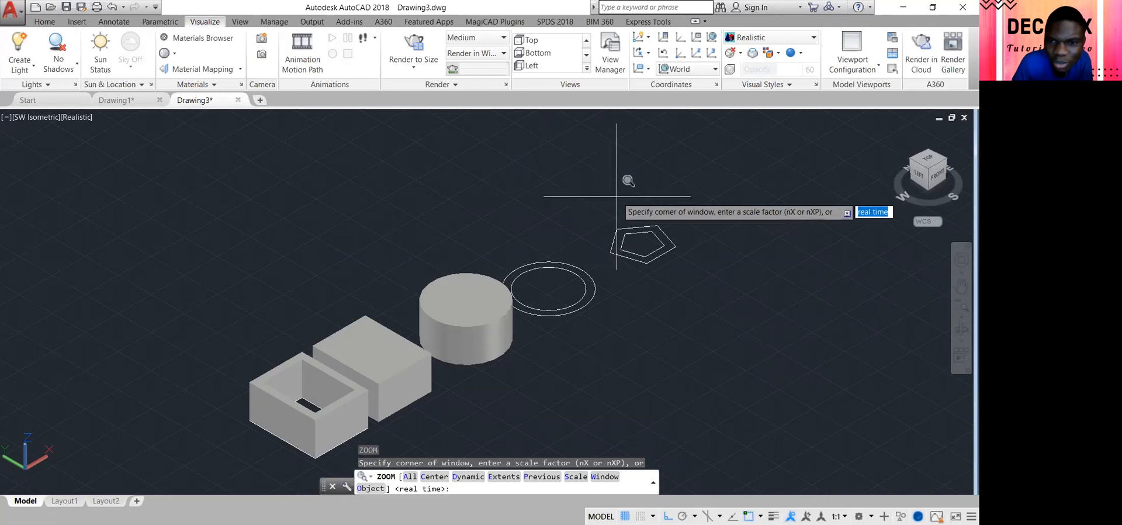
pyautogui.click(595, 194)
pyautogui.click(763, 317)
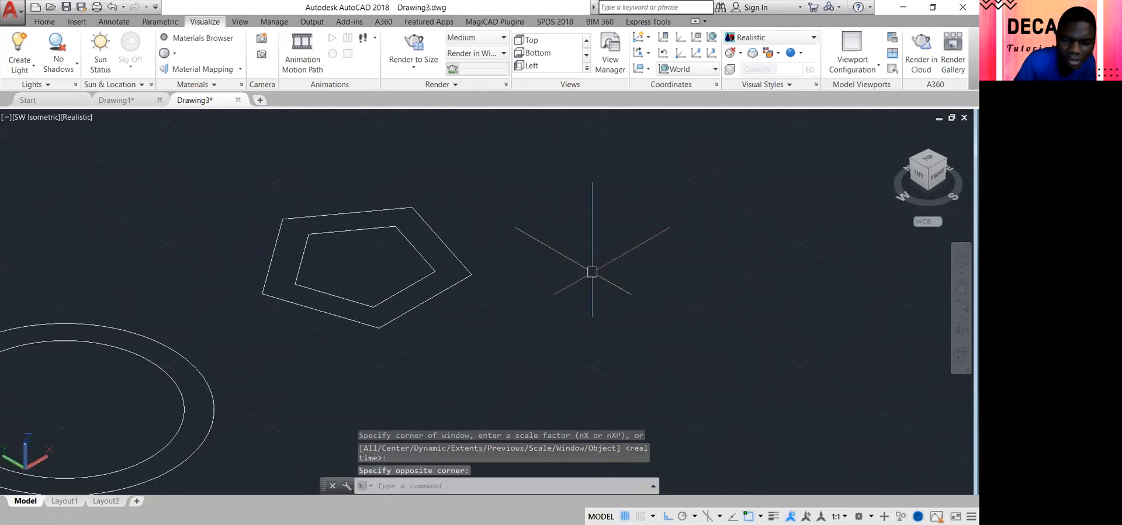
pyautogui.write('PRESSPULL')
pyautogui.press('Return')
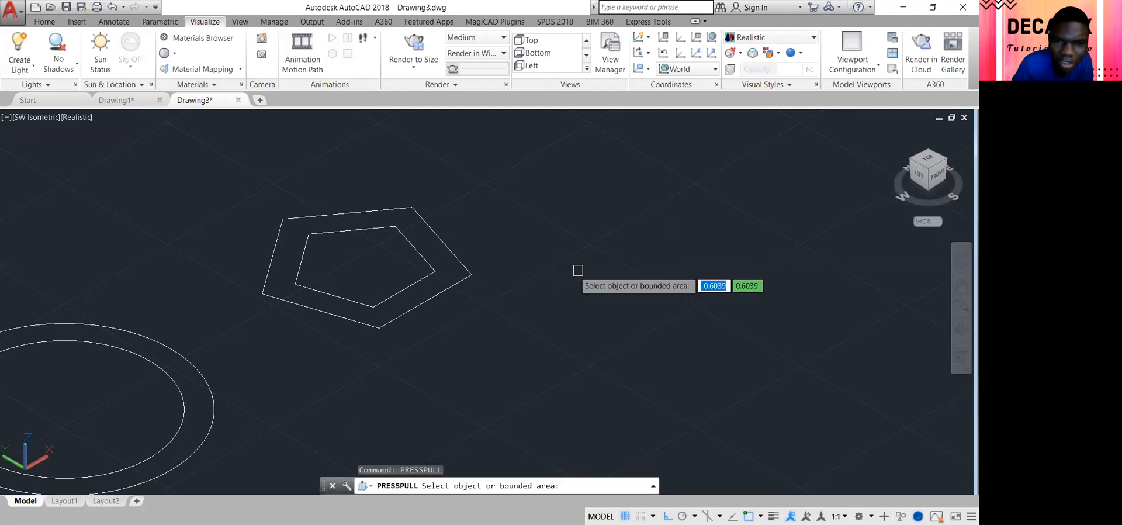
pyautogui.click(438, 255)
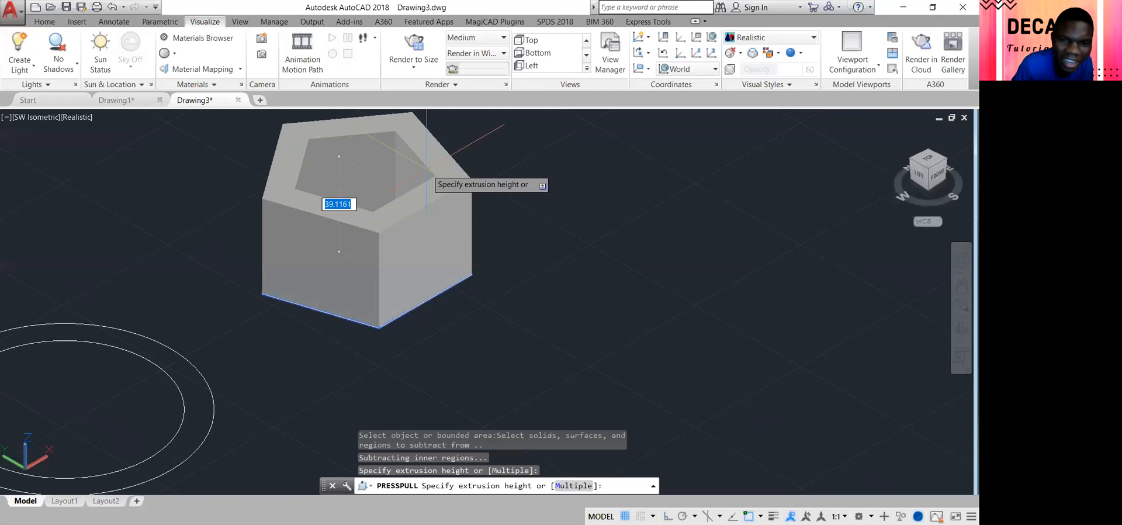
pyautogui.write('50')
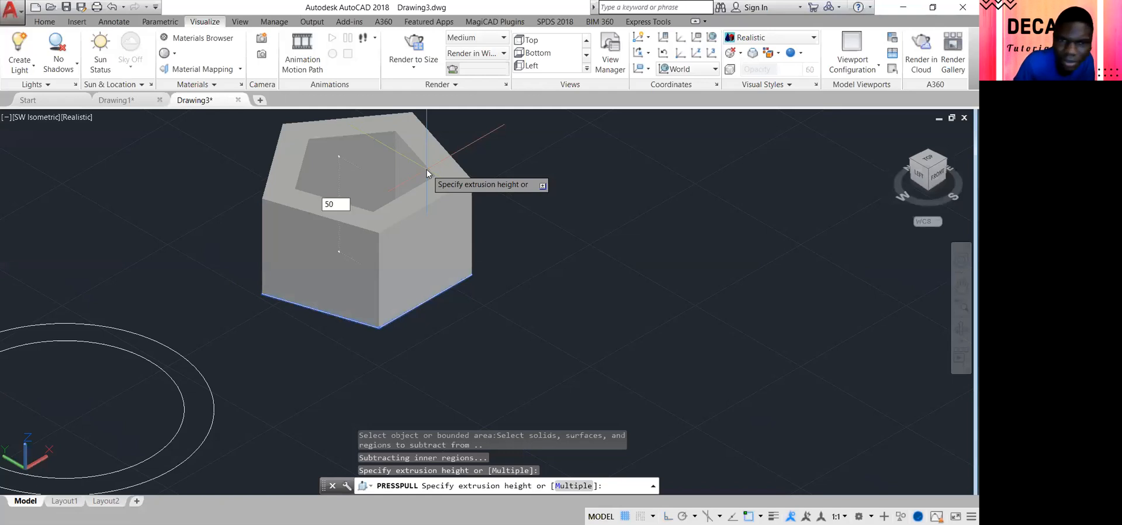
pyautogui.press('Return')
pyautogui.press('Return')
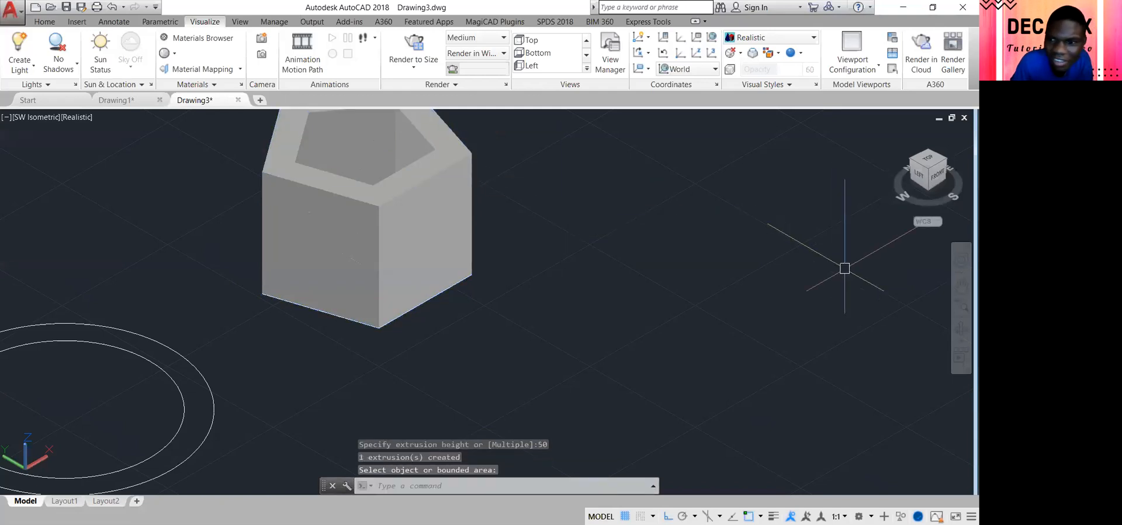
# - Zoom out and pan to view the whole row of solids together with the remaining concentric circles
pyautogui.click(960, 290)
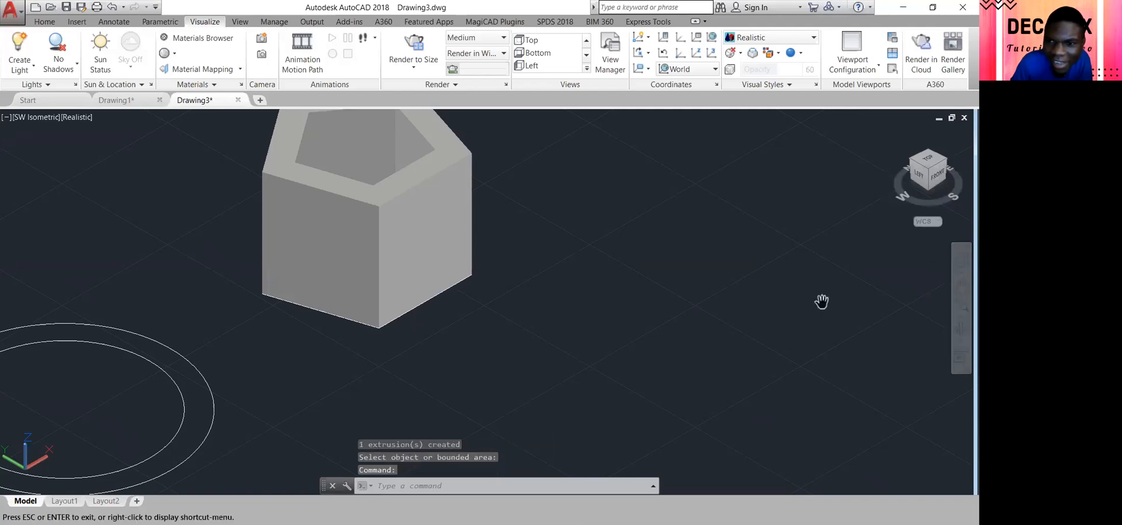
pyautogui.moveTo(618, 327); pyautogui.dragTo(896, 267)
pyautogui.press('Escape')
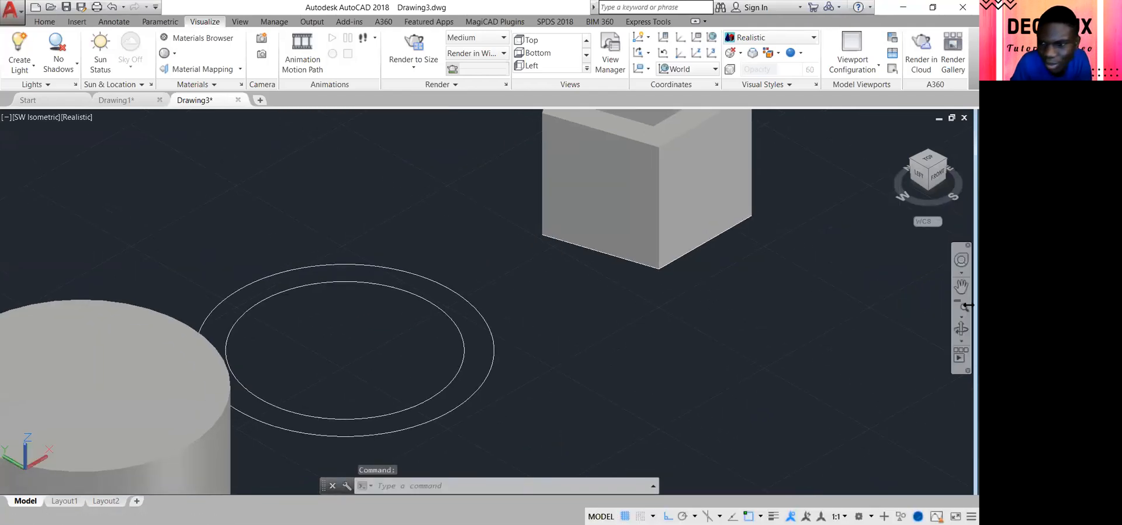
pyautogui.click(964, 306)
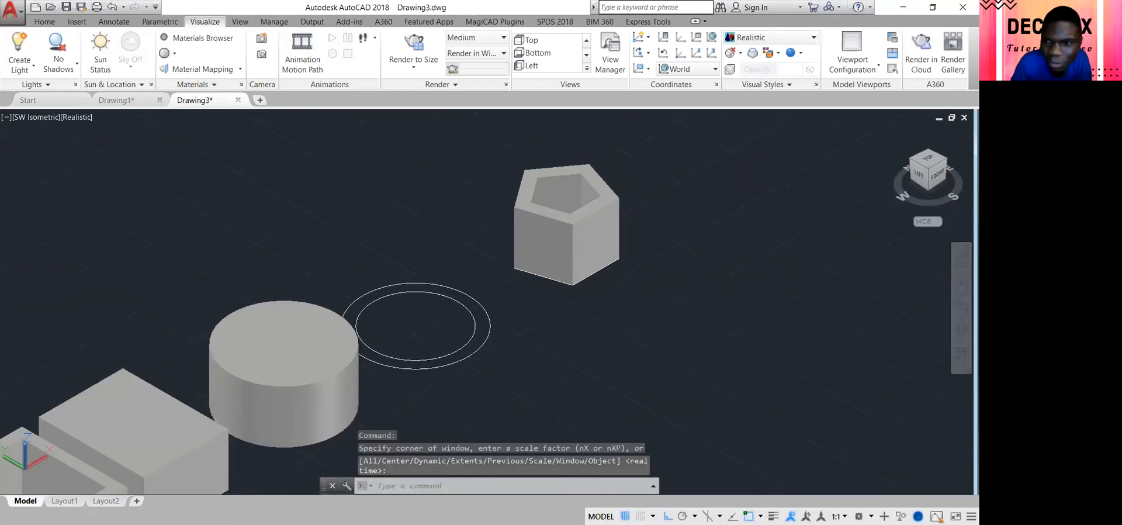
pyautogui.click(959, 302)
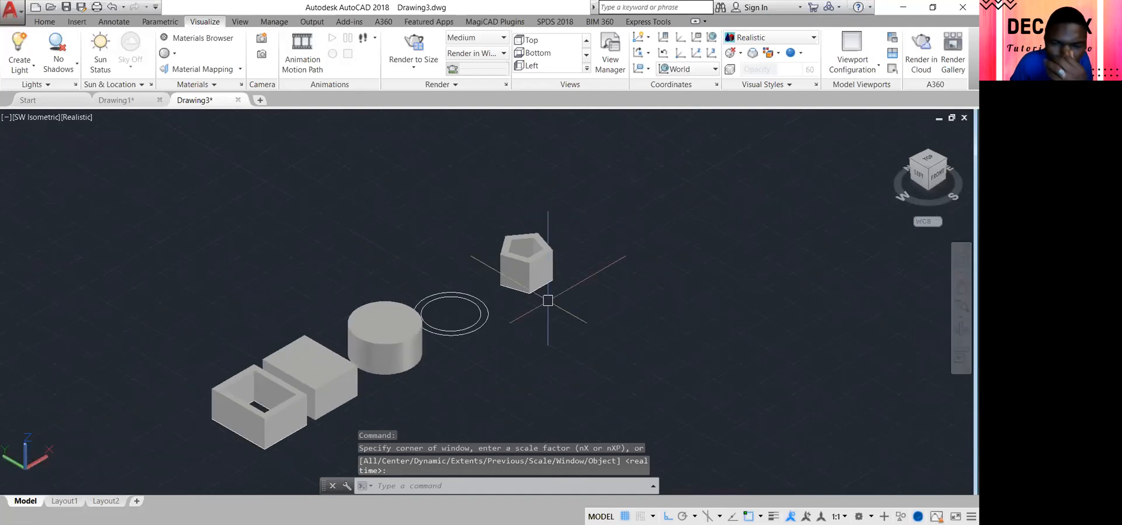
pyautogui.write('p')
pyautogui.press('Return')
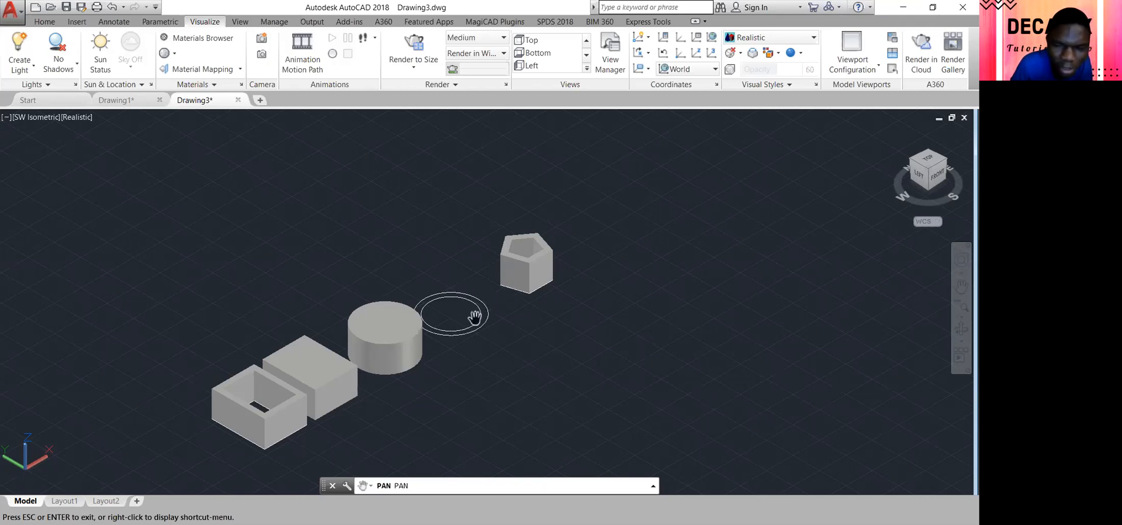
pyautogui.press('Escape')
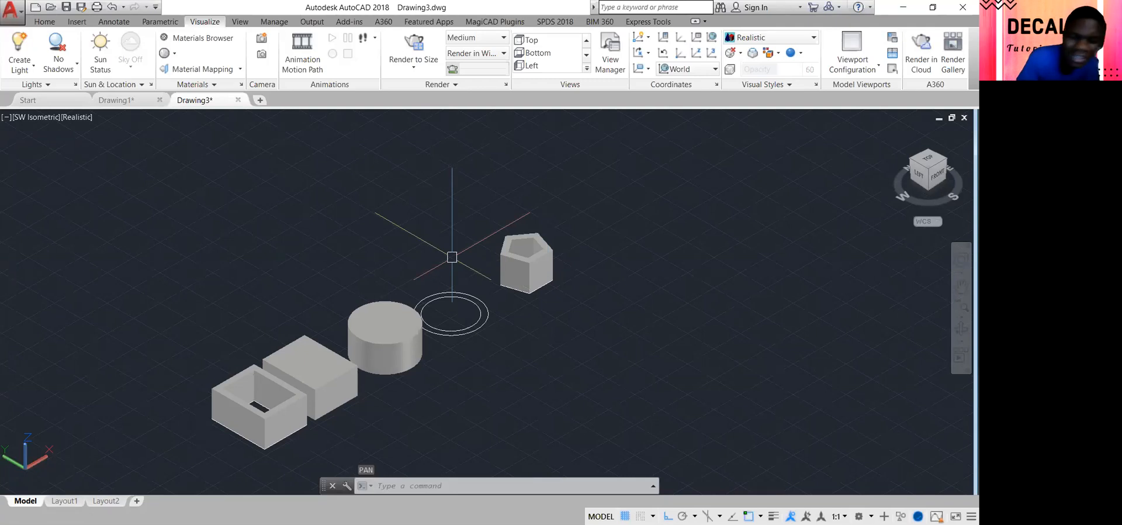
# - Extrude the inner circle of the concentric pair upward to a height of 20
pyautogui.write('EXPt')
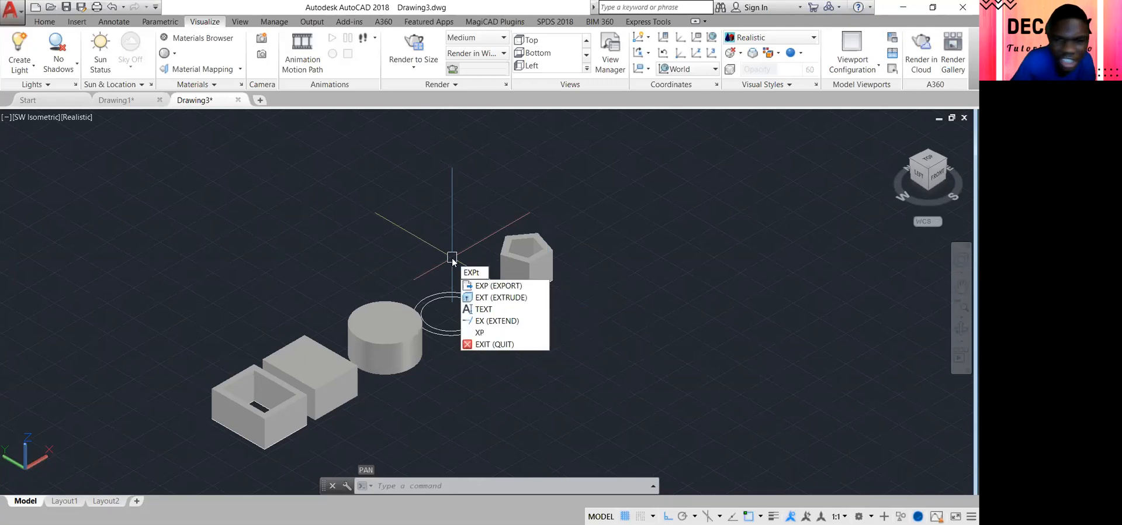
pyautogui.press('BackSpace')
pyautogui.press('BackSpace')
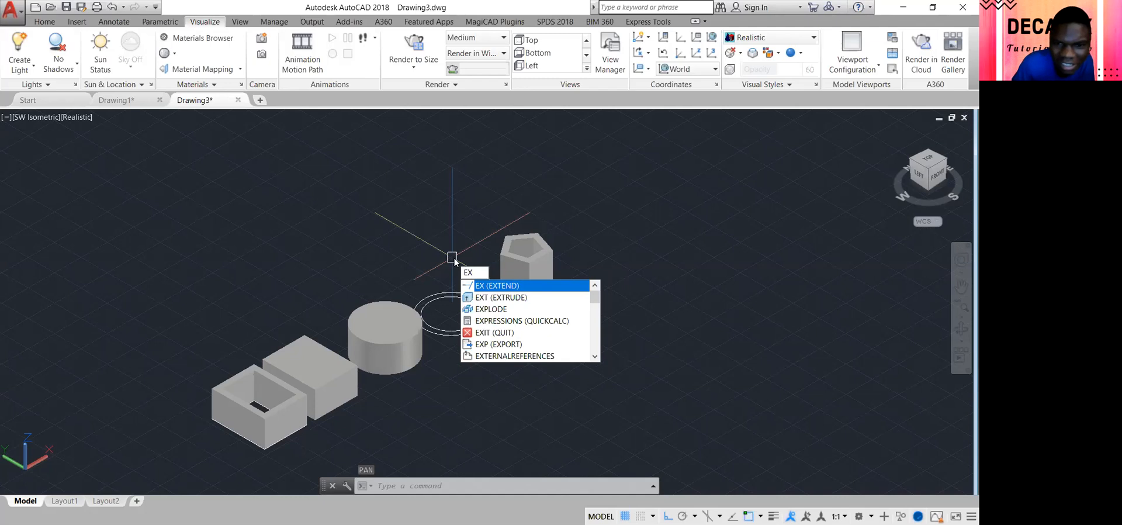
pyautogui.click(511, 298)
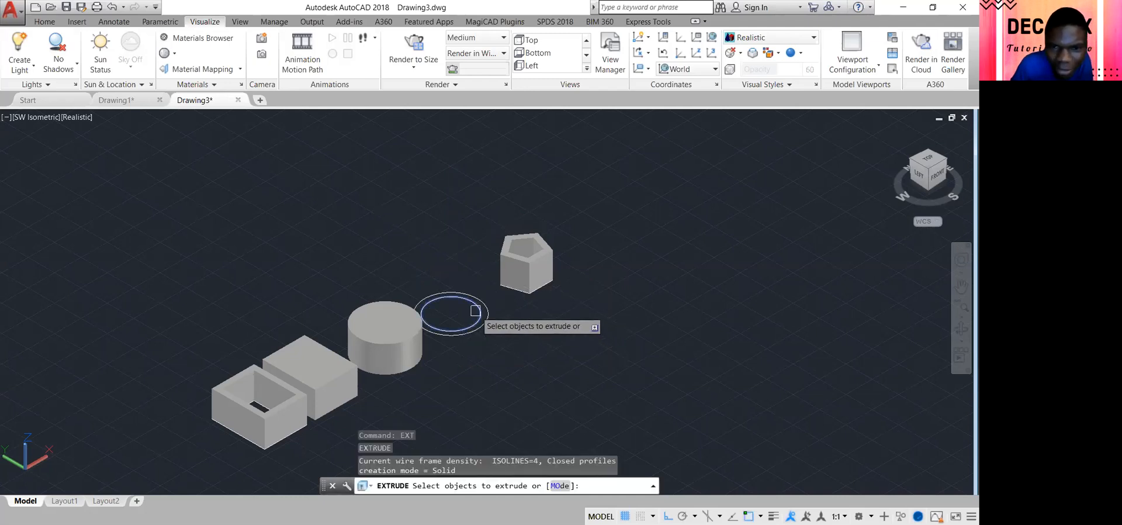
pyautogui.click(484, 317)
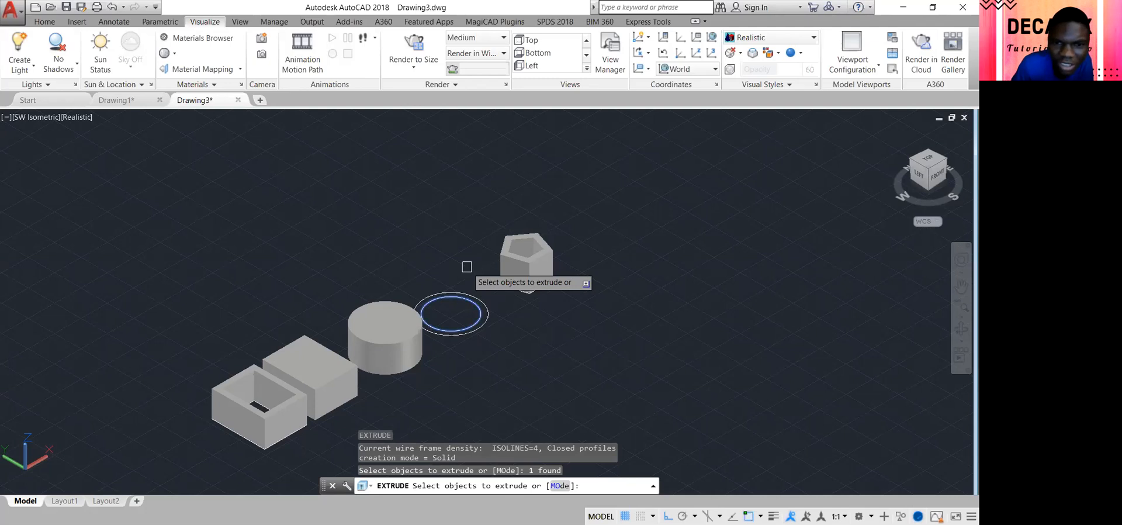
pyautogui.press('Return')
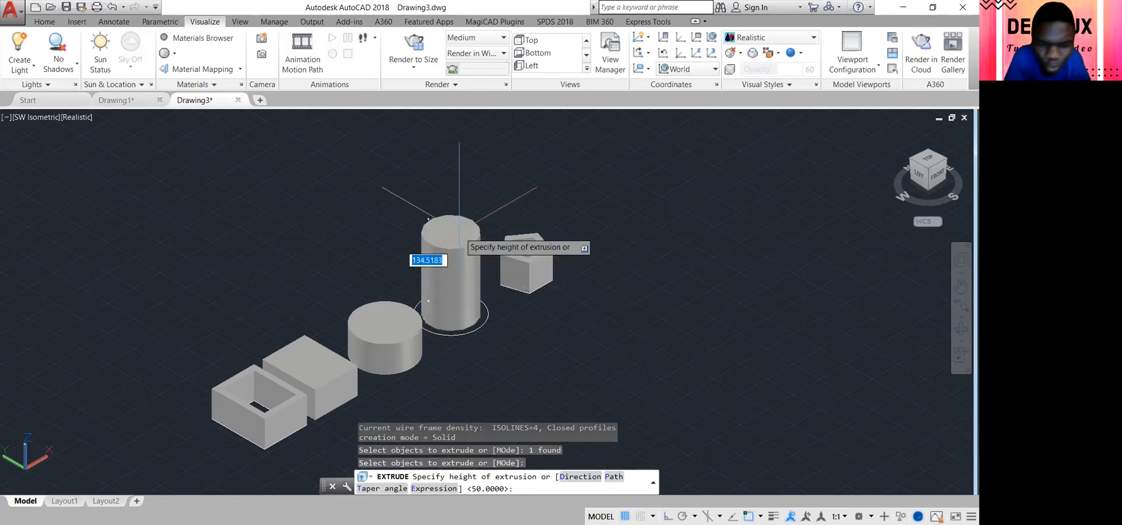
pyautogui.write('20')
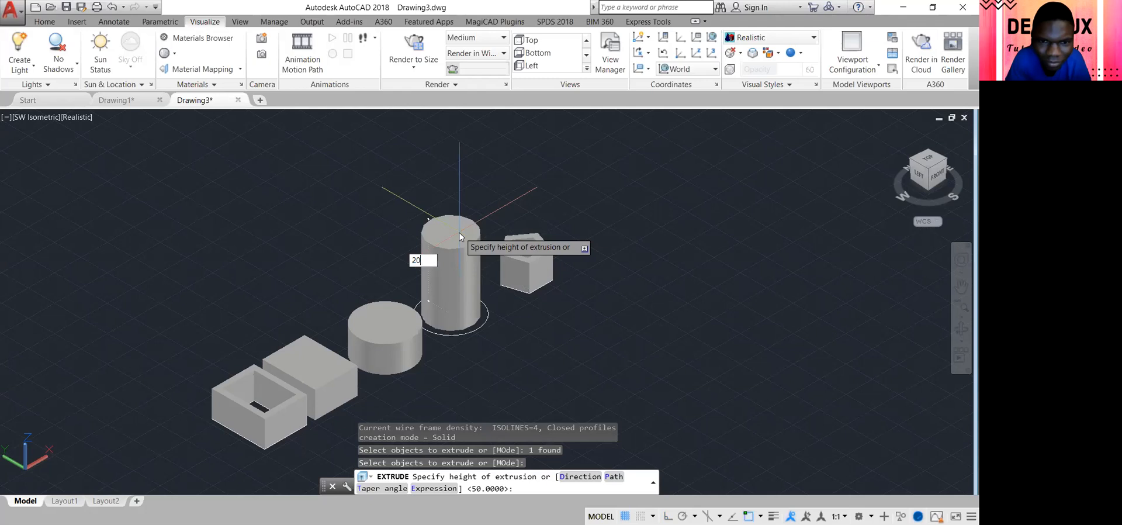
pyautogui.press('Return')
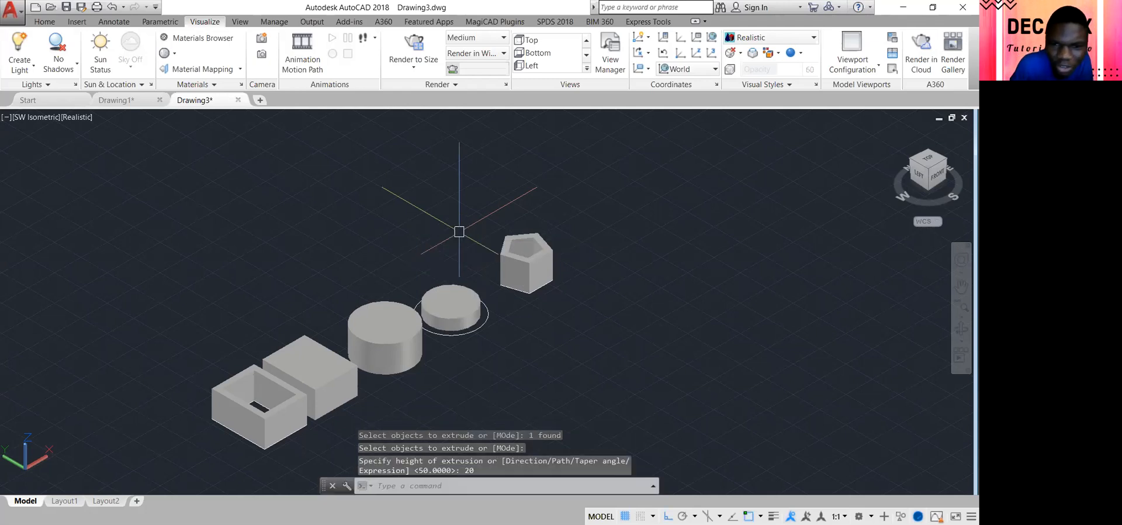
# - Extrude the outer circle of the concentric pair upward to a height of 50
pyautogui.press('Return')
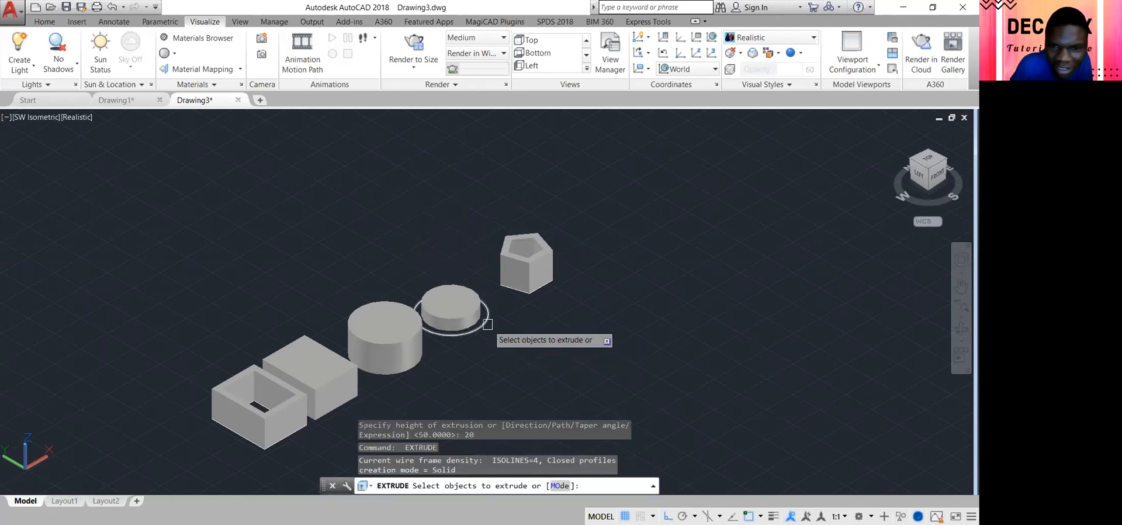
pyautogui.click(487, 324)
pyautogui.press('Return')
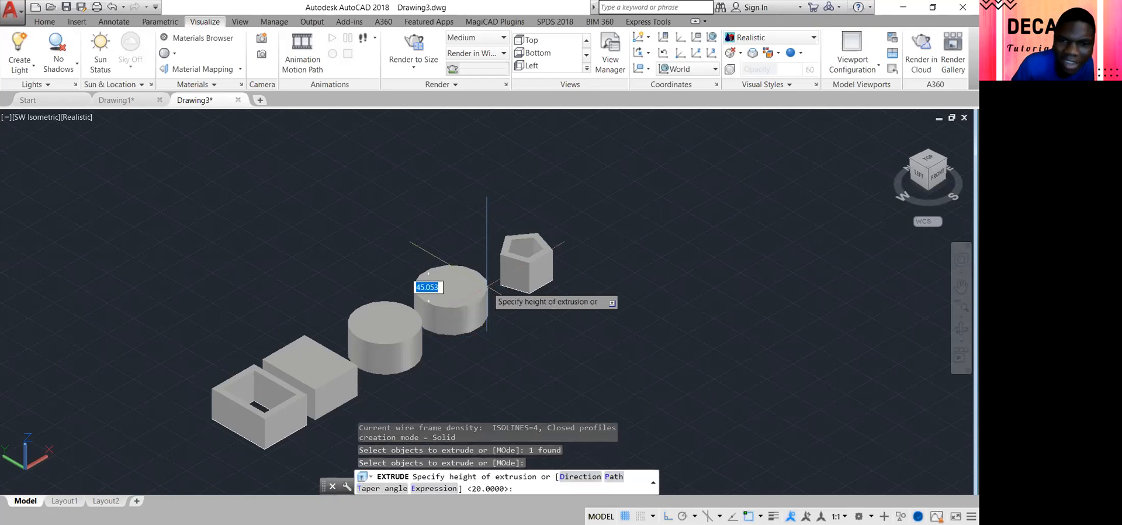
pyautogui.write('50')
pyautogui.press('Return')
pyautogui.press('Escape')
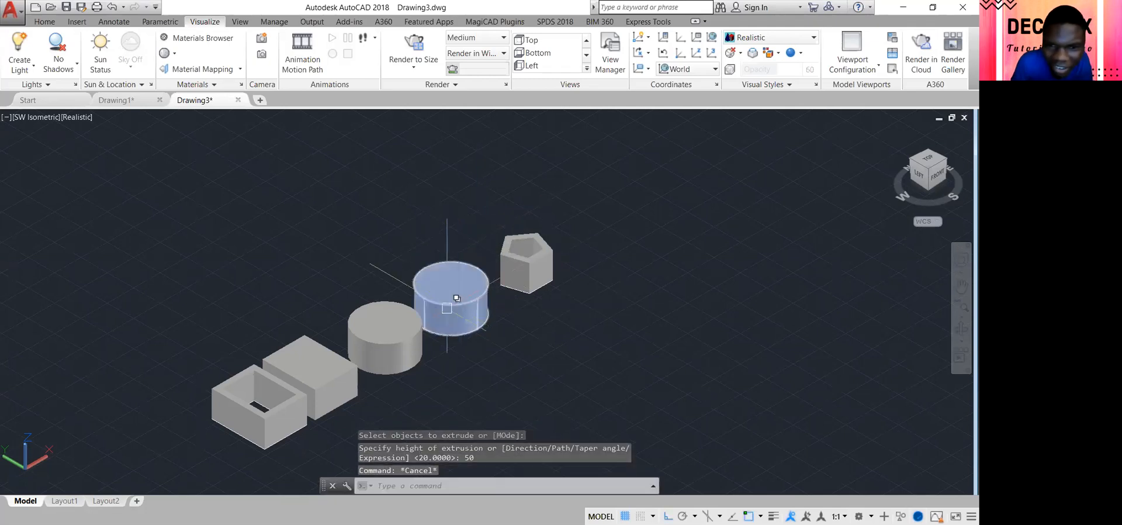
# - Undo the last two extrusions of the concentric circles
pyautogui.click(464, 271)
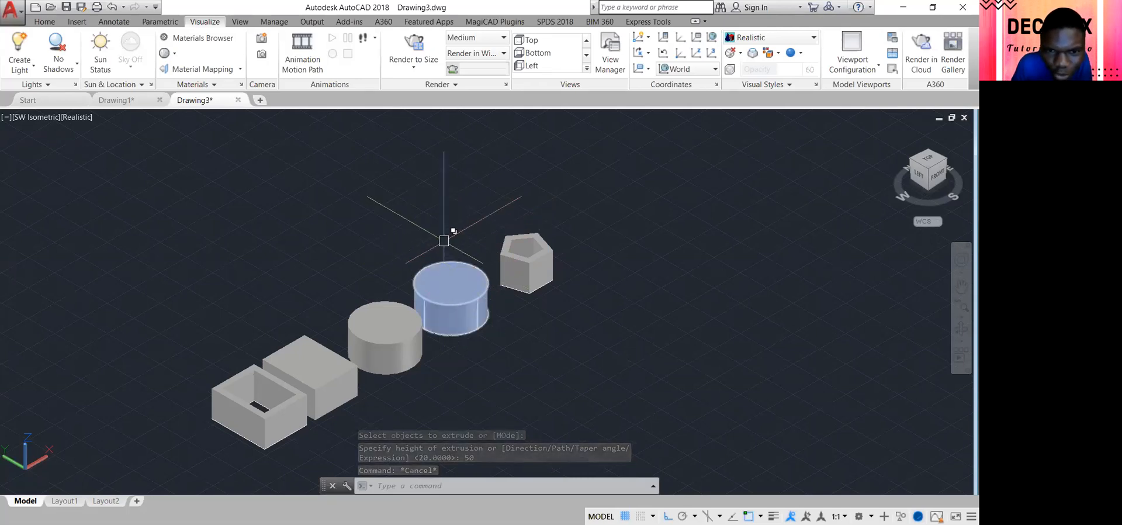
pyautogui.hotkey('ctrl', 'z')
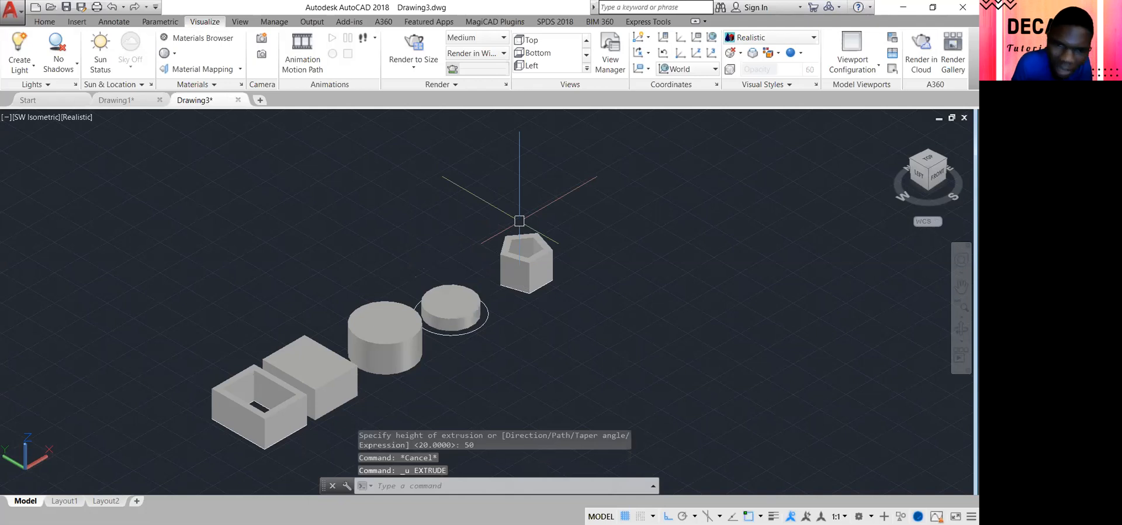
pyautogui.hotkey('ctrl', 'z')
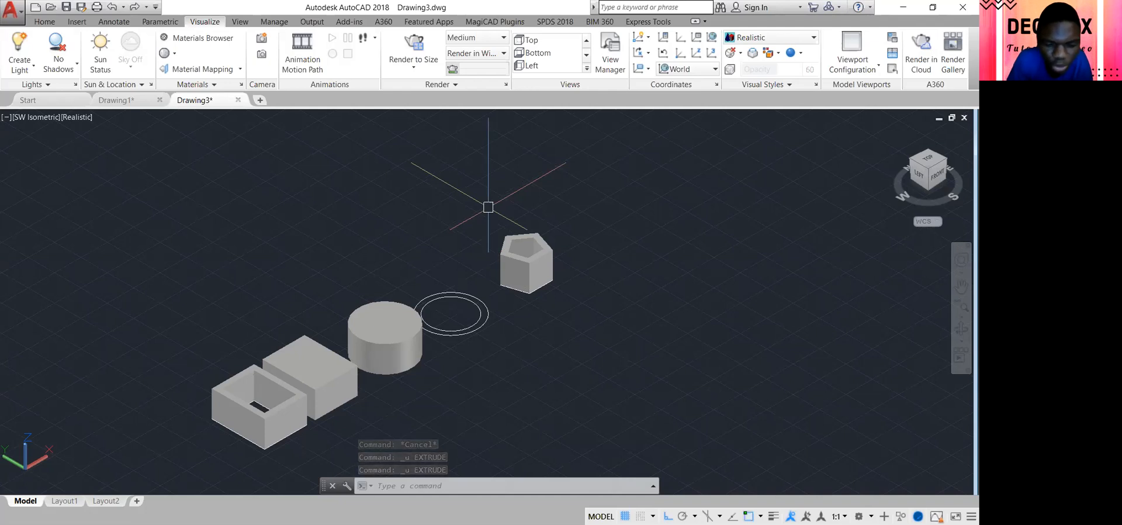
# - Extrude the inner circle of the concentric pair upward to a height of 50
pyautogui.write('EXTRUDE')
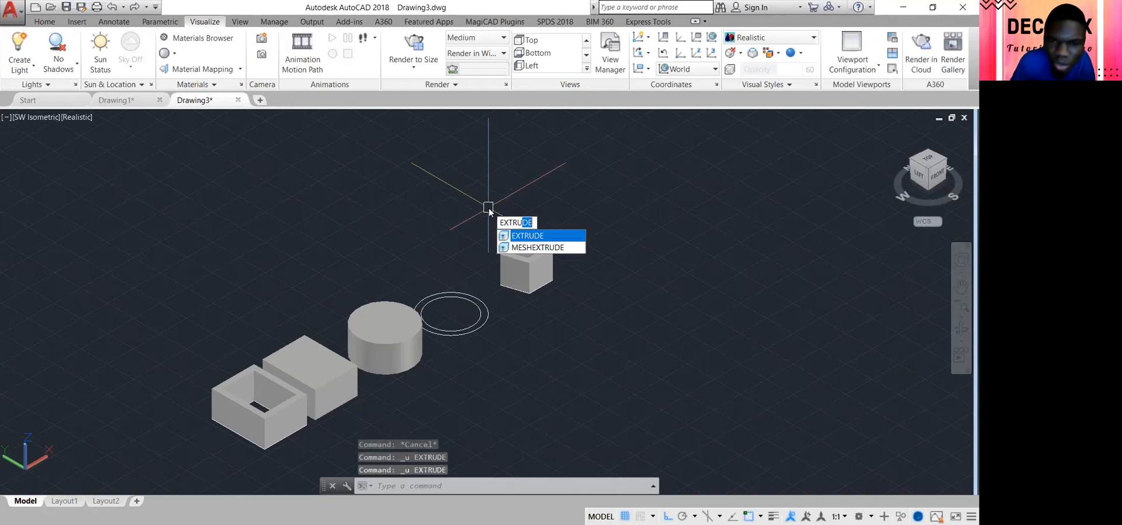
pyautogui.press('Return')
pyautogui.click(478, 311)
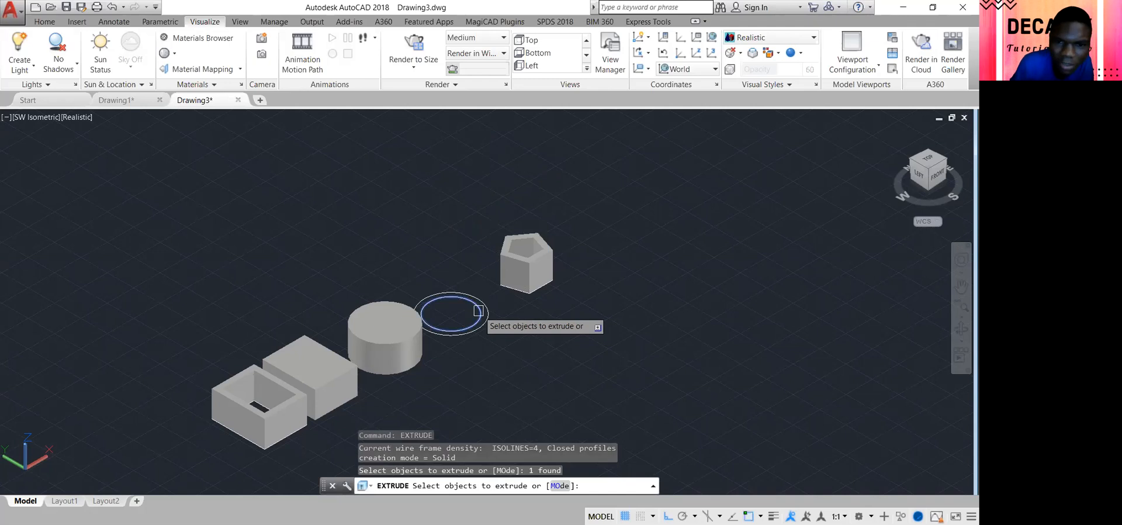
pyautogui.press('Return')
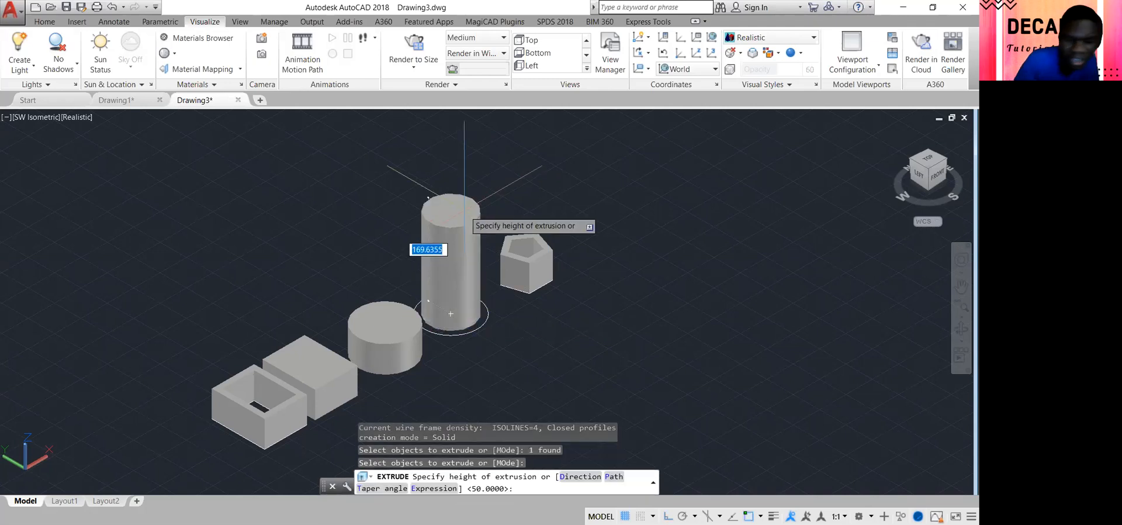
pyautogui.write('50')
pyautogui.press('Return')
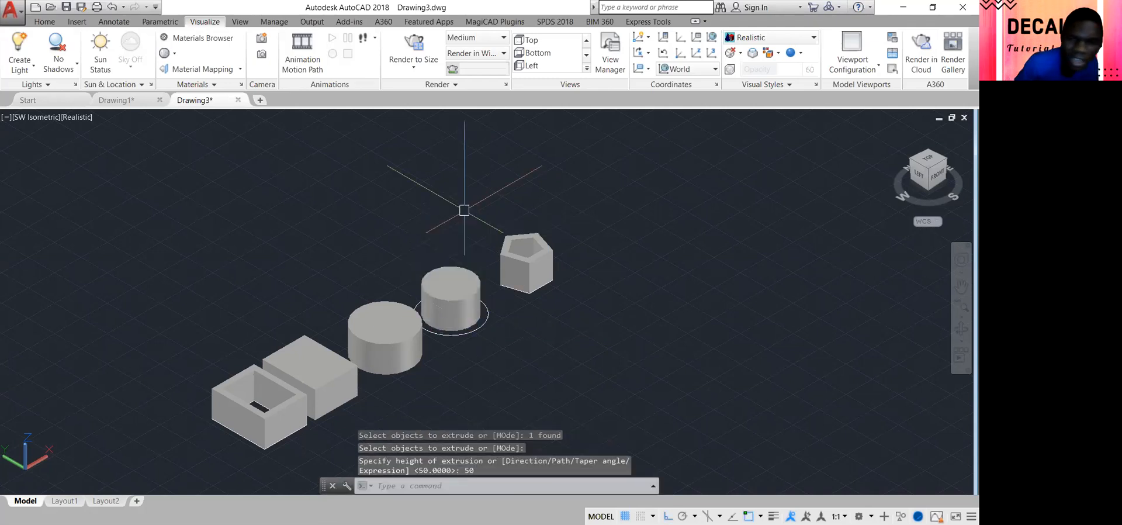
# - Extrude the outer circle of the concentric pair to the same height of 50
pyautogui.press('Return')
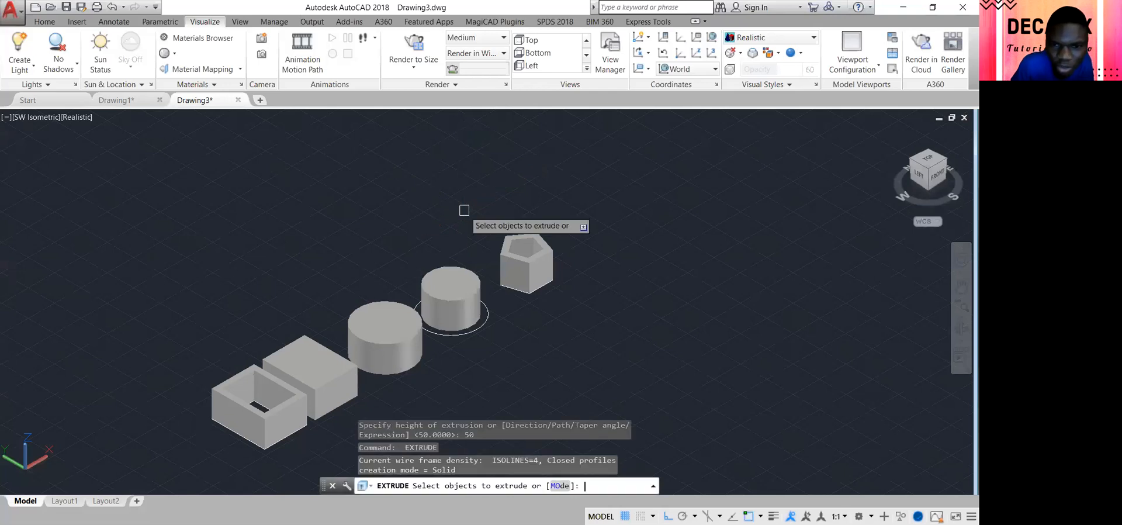
pyautogui.click(485, 324)
pyautogui.press('Return')
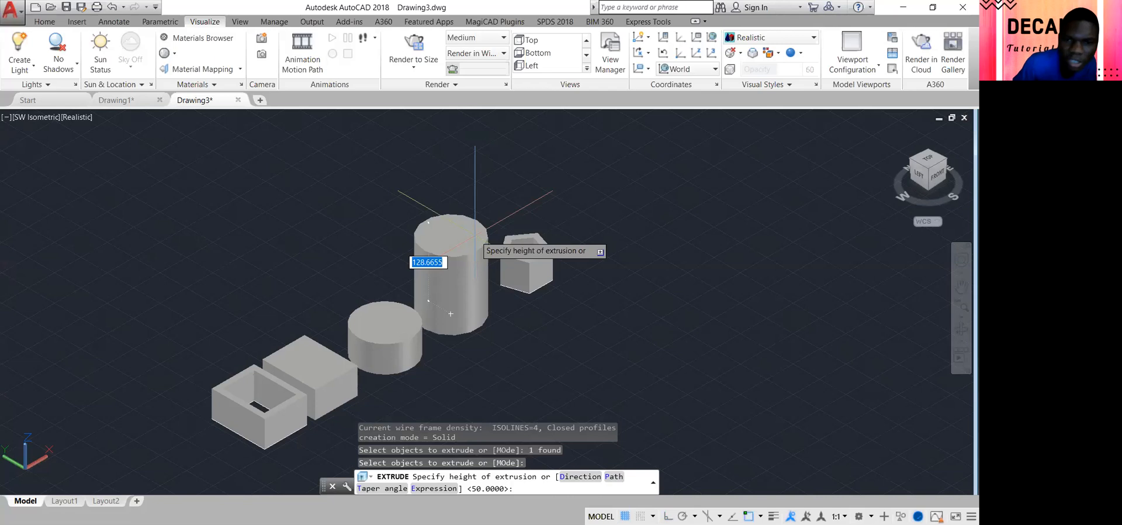
pyautogui.write('50')
pyautogui.press('Return')
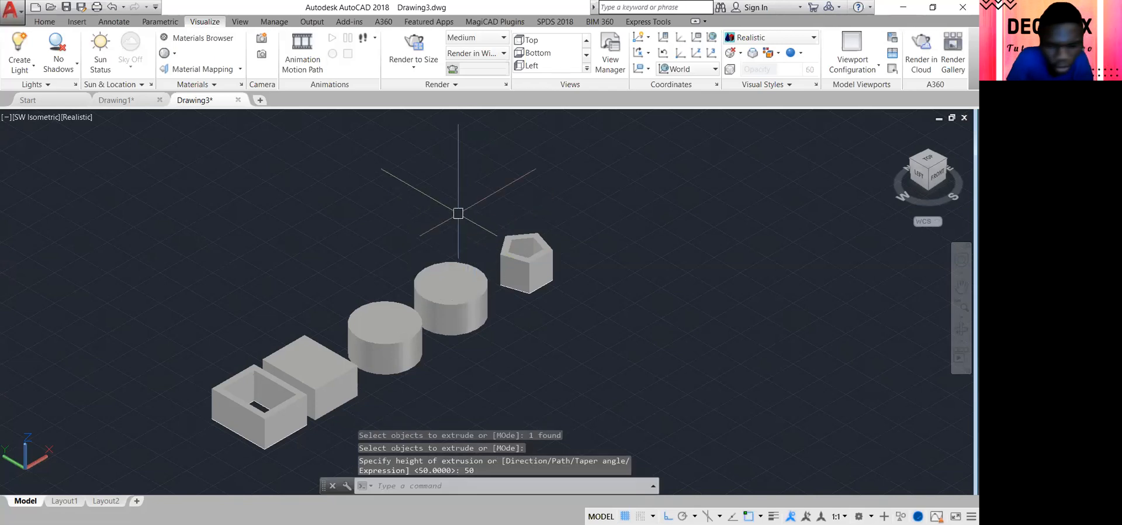
pyautogui.write('subr')
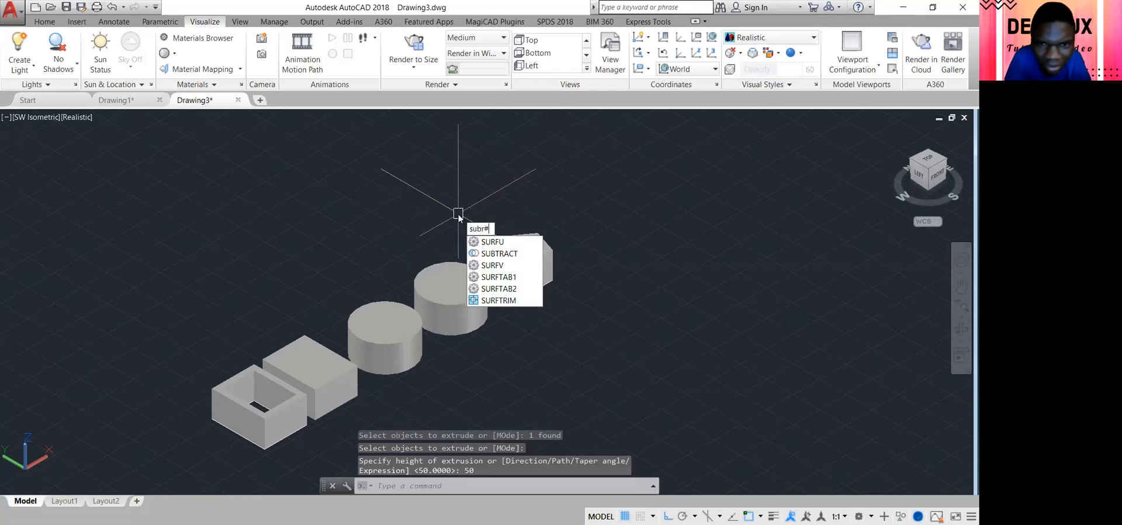
pyautogui.press('BackSpace')
pyautogui.write('tr')
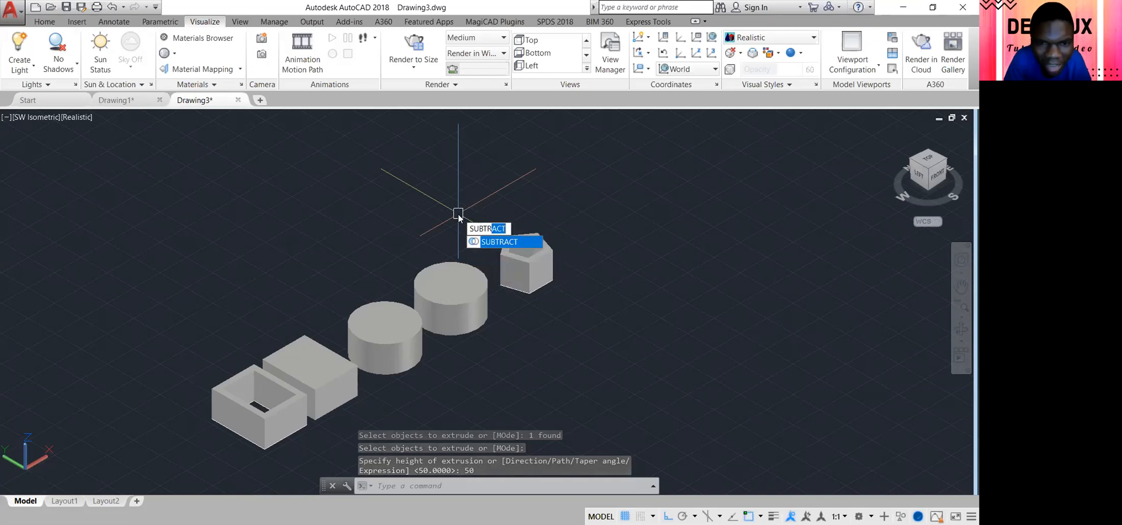
pyautogui.press('Return')
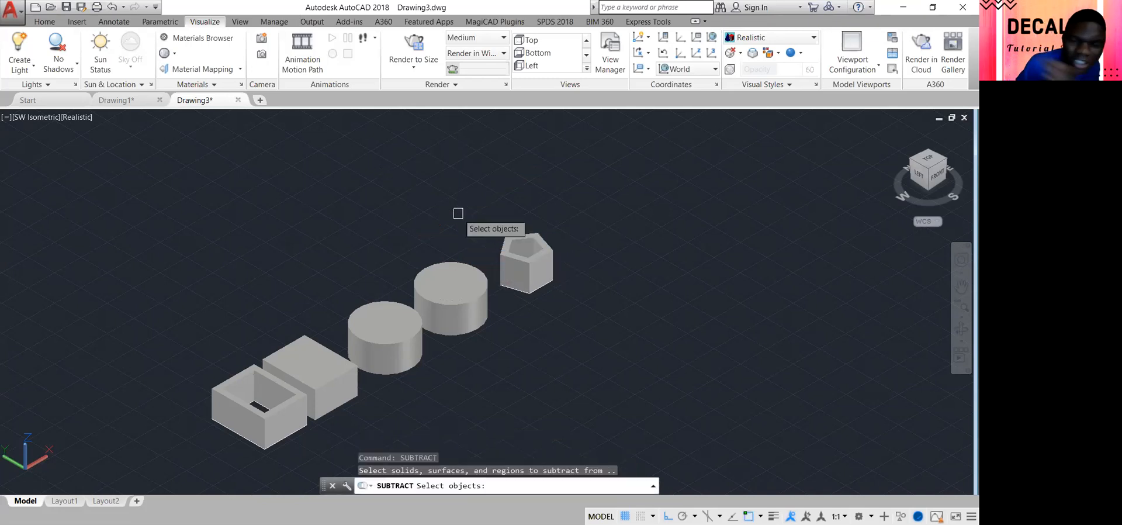
pyautogui.click(484, 289)
pyautogui.click(526, 333)
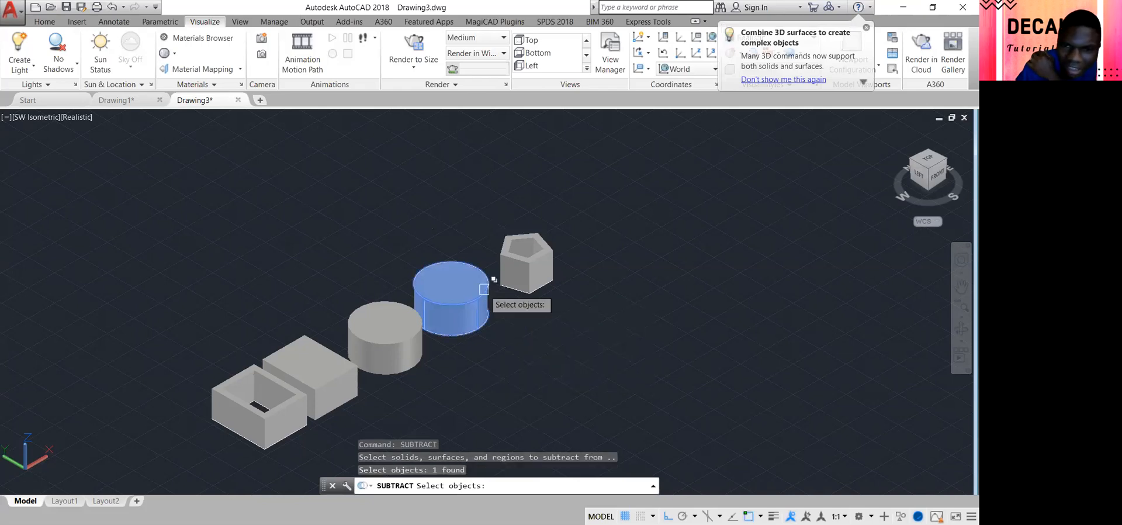
pyautogui.click(451, 285)
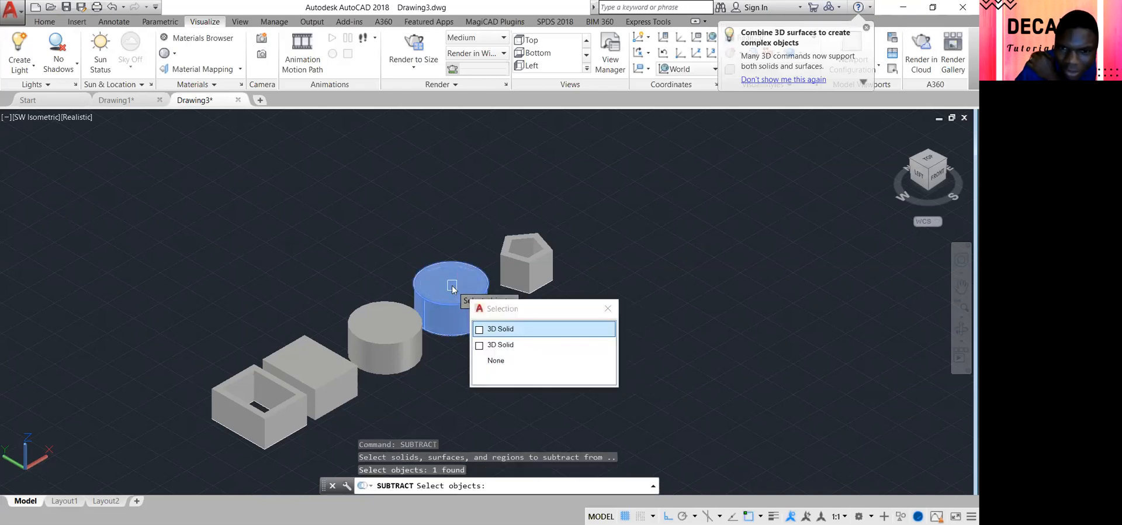
pyautogui.click(490, 330)
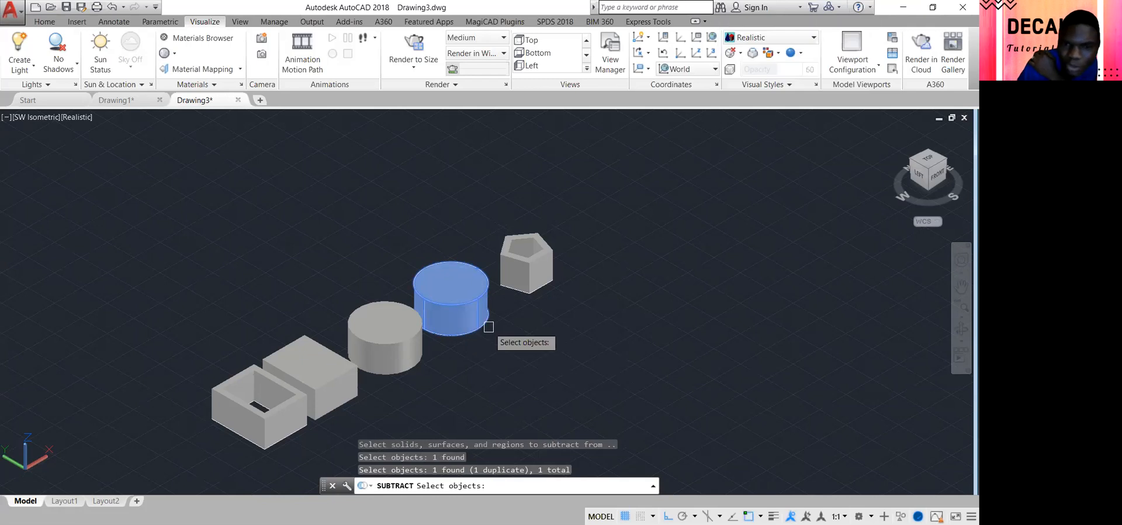
pyautogui.press('Return')
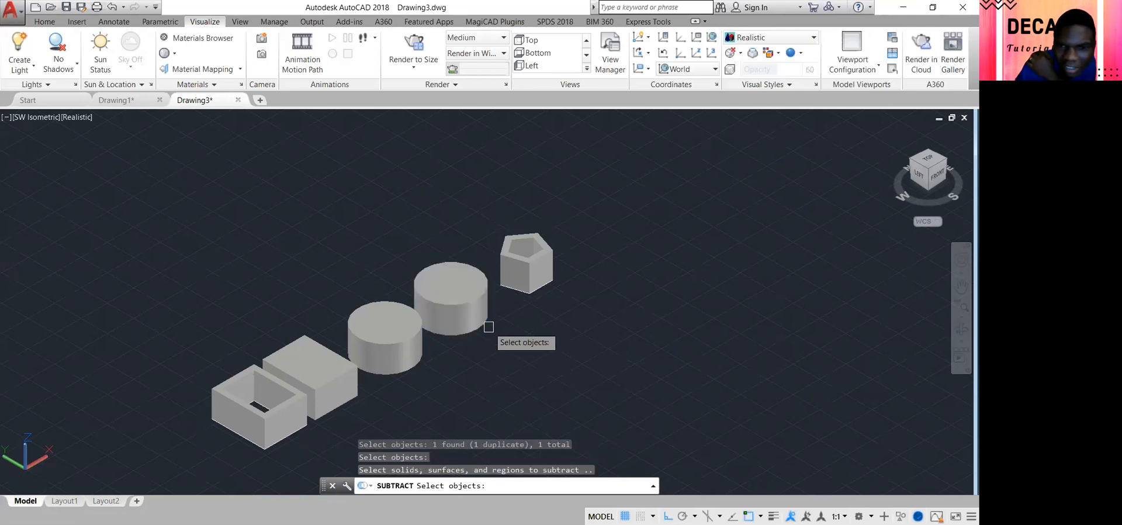
pyautogui.click(469, 300)
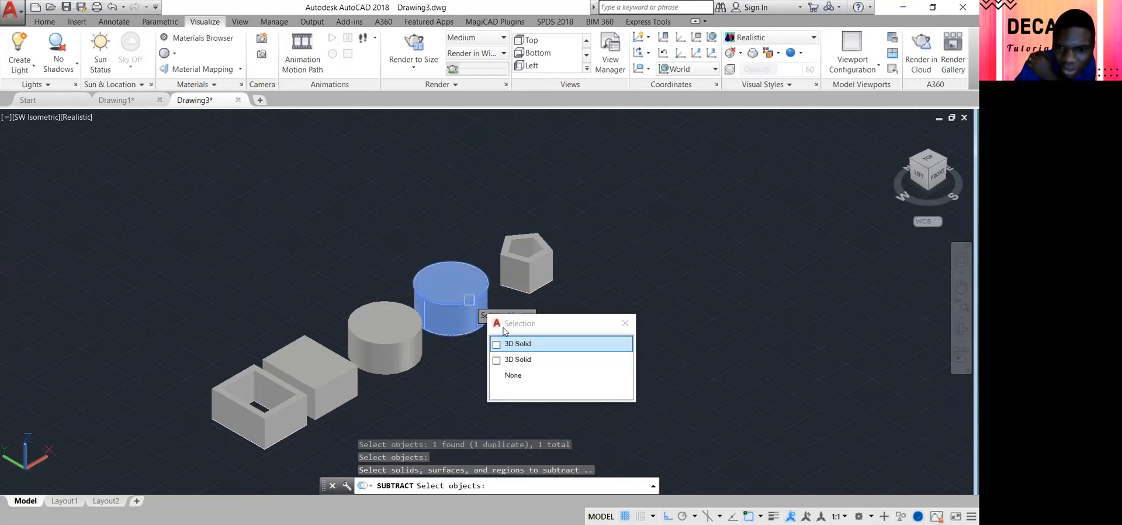
pyautogui.click(512, 344)
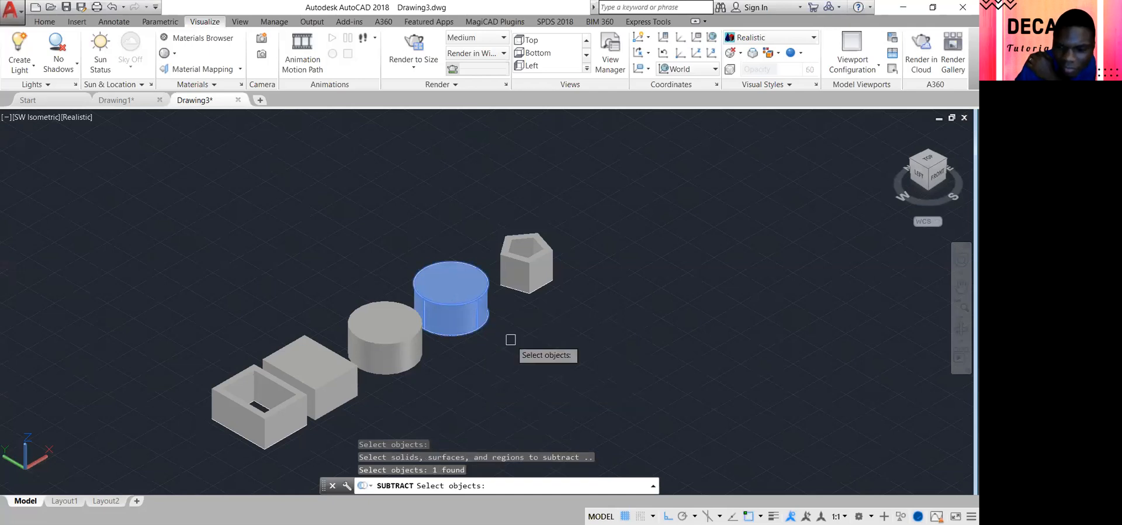
pyautogui.press('Escape')
# - Subtract the inner cylinder from the outer cylinder to hollow it into a ring
pyautogui.press('Return')
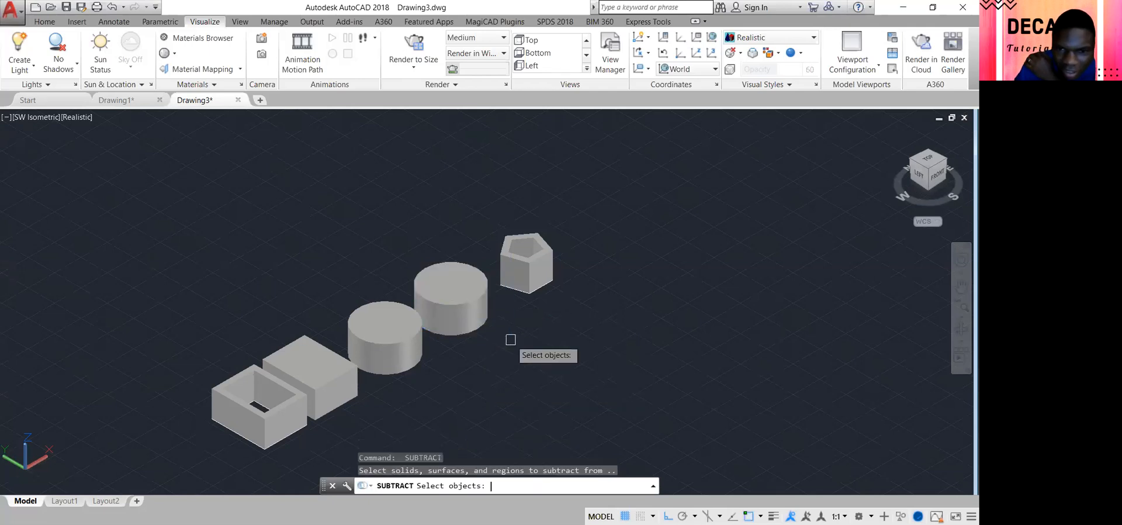
pyautogui.click(484, 299)
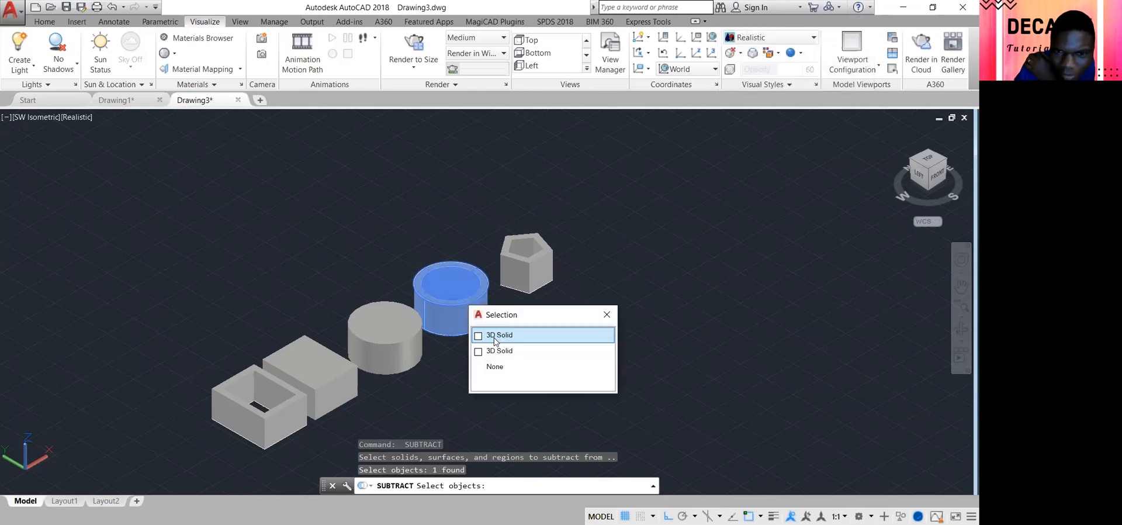
pyautogui.click(495, 336)
pyautogui.press('Return')
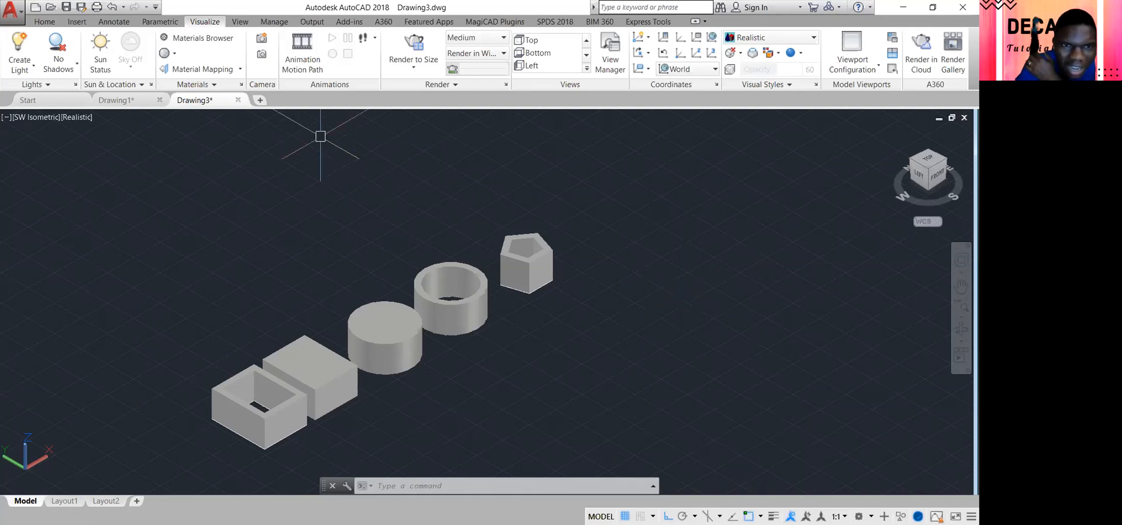
# - In a new drawing, draw an upright rectangle by dimensions with a length of 50 and a width about twice that
pyautogui.click(260, 100)
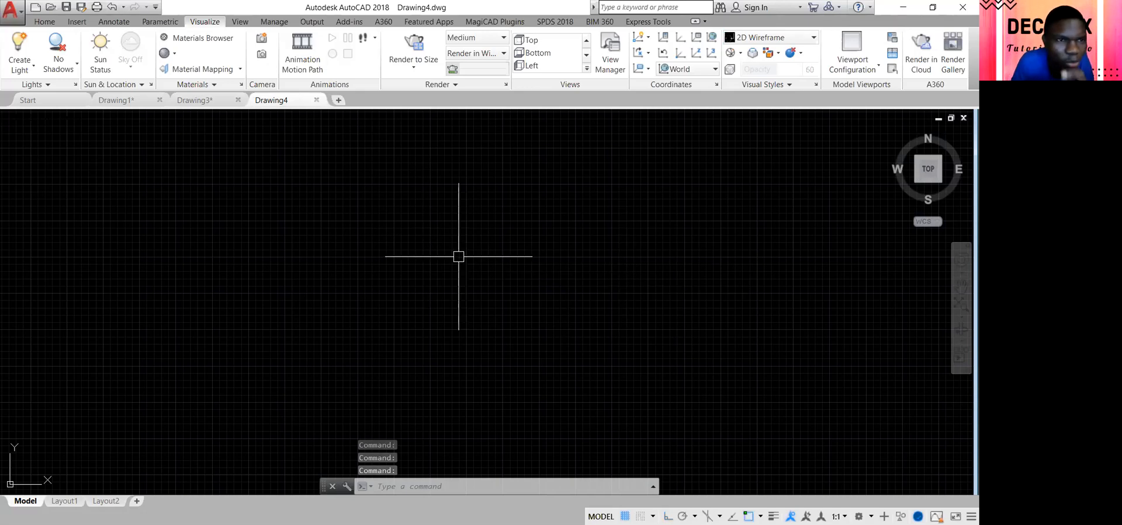
pyautogui.click(45, 23)
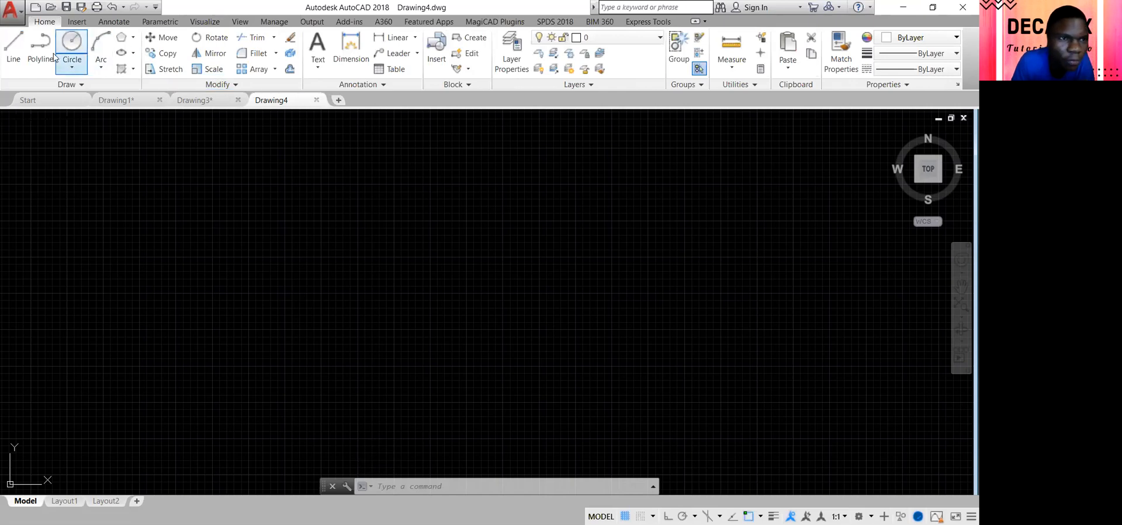
pyautogui.click(132, 39)
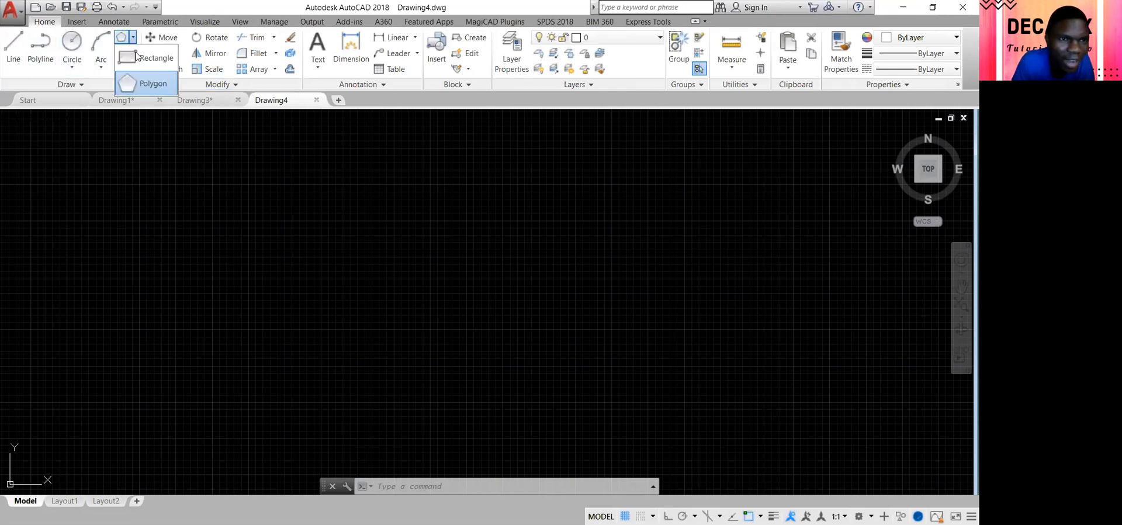
pyautogui.click(142, 58)
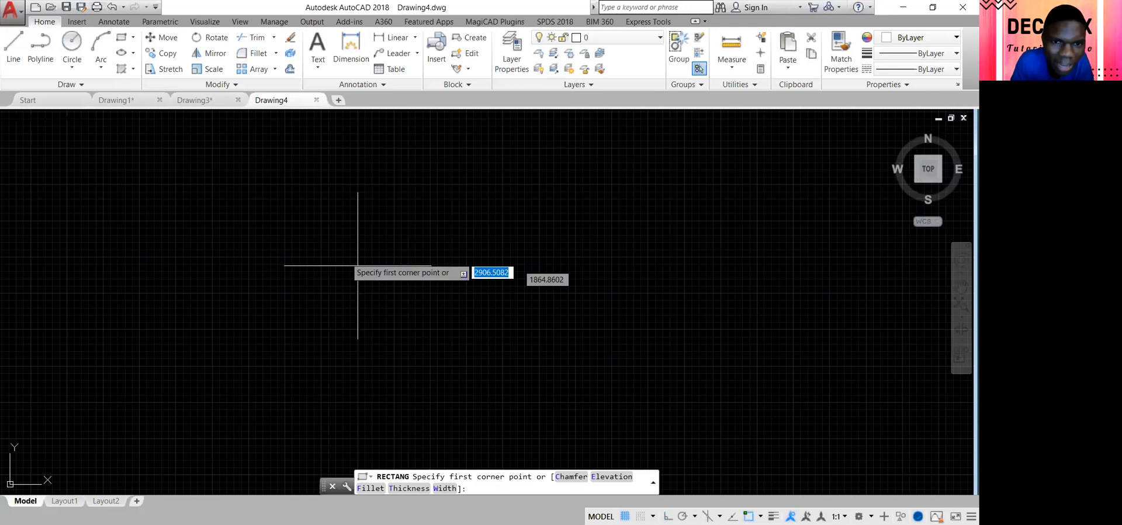
pyautogui.click(337, 252)
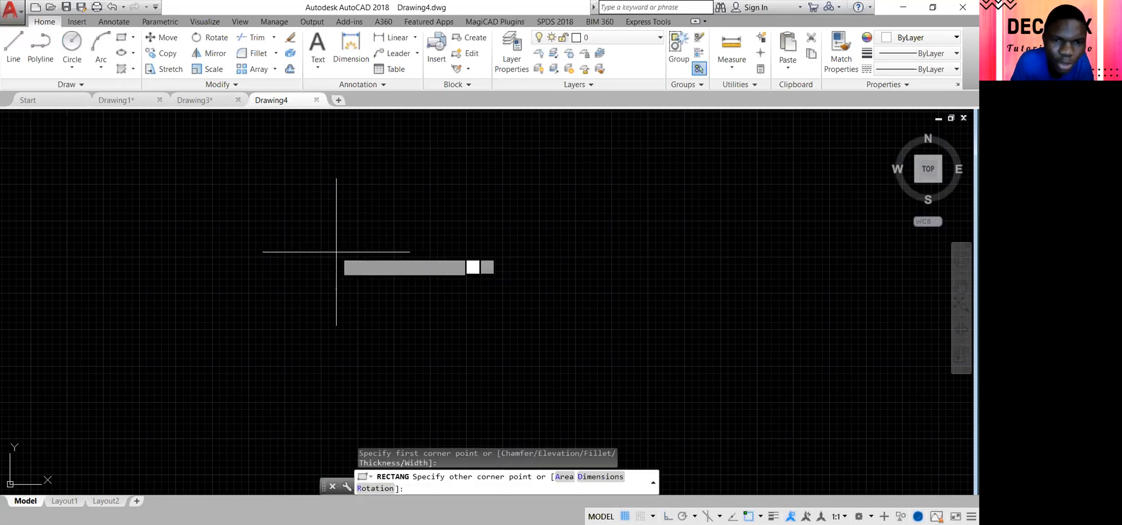
pyautogui.rightClick(601, 359)
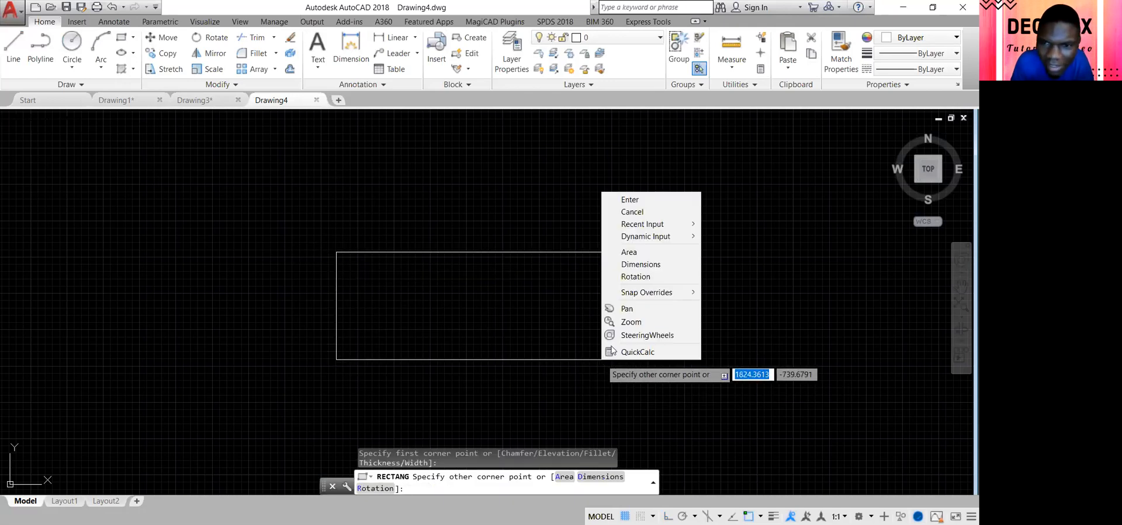
pyautogui.click(643, 264)
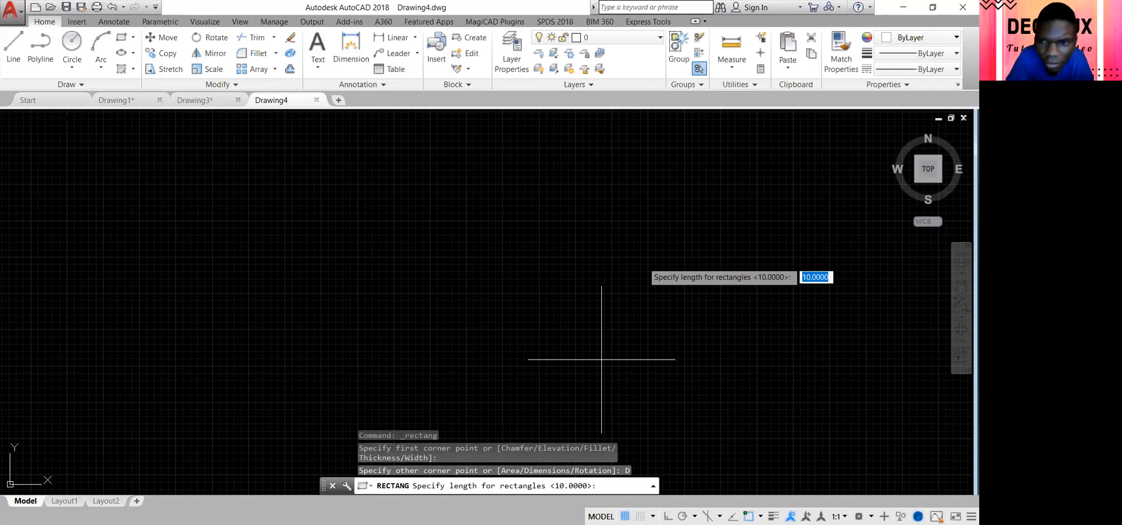
pyautogui.write('50')
pyautogui.press('Return')
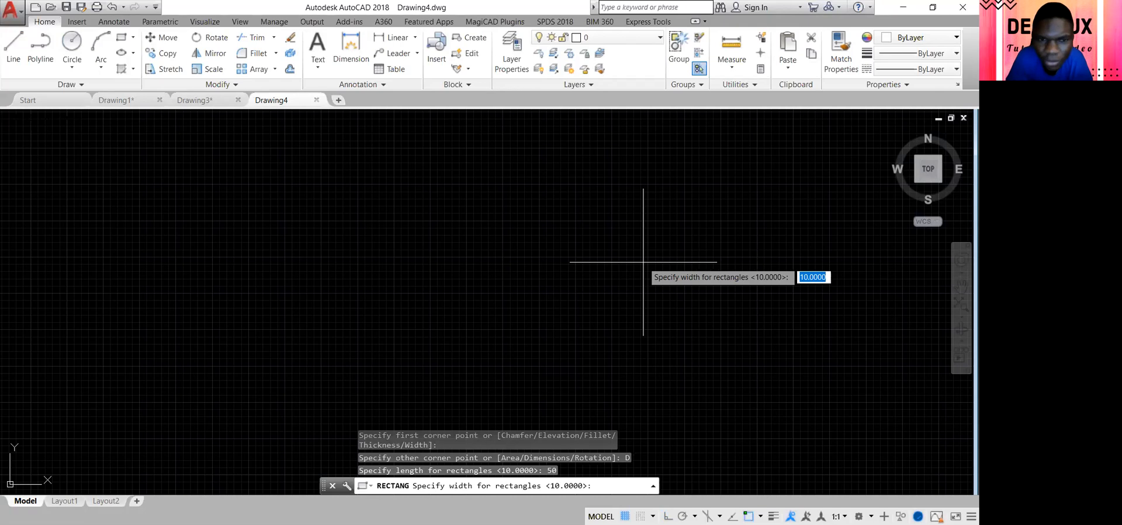
pyautogui.press('Return')
pyautogui.press('Return')
pyautogui.click(643, 262)
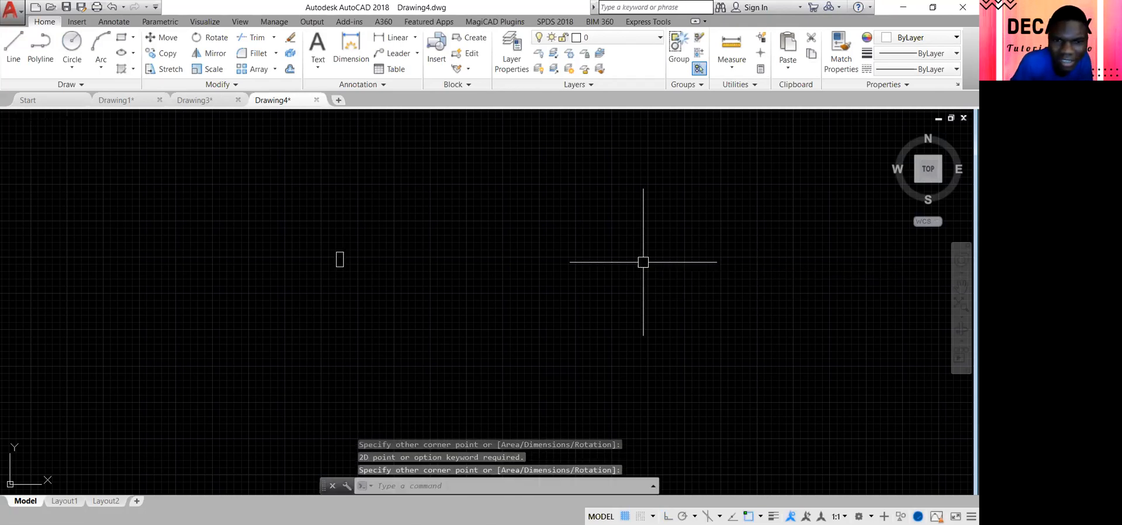
# - Draw a circle centred on the midpoint of the rectangle's upper edge, with its radius reaching the edge's corner
pyautogui.write('z')
pyautogui.press('Return')
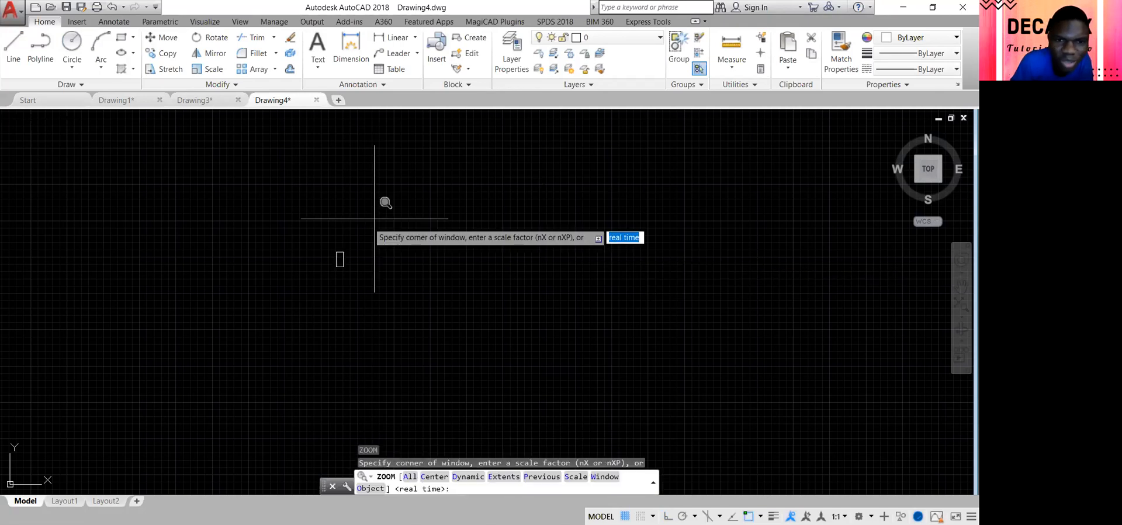
pyautogui.click(323, 224)
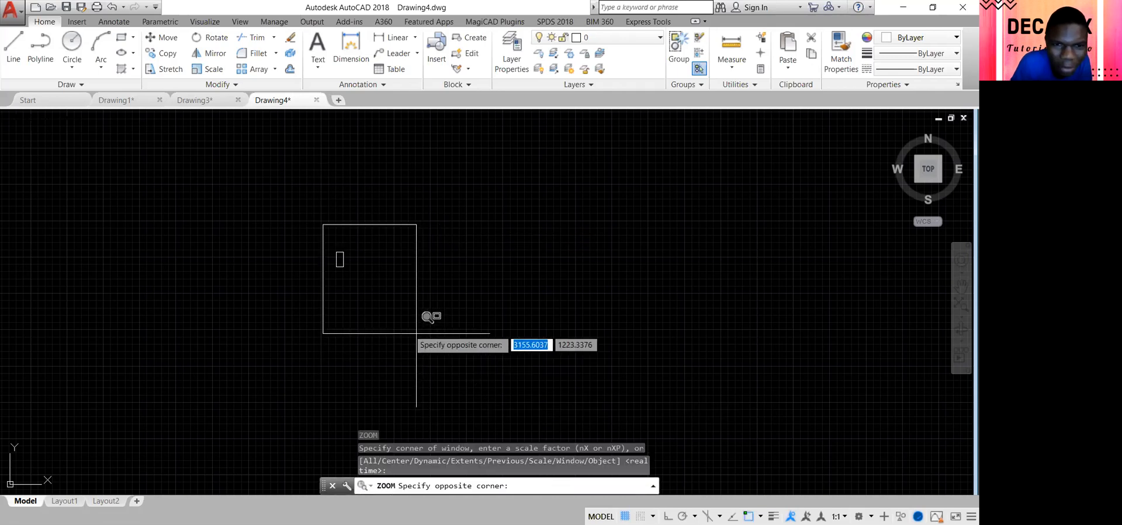
pyautogui.click(381, 311)
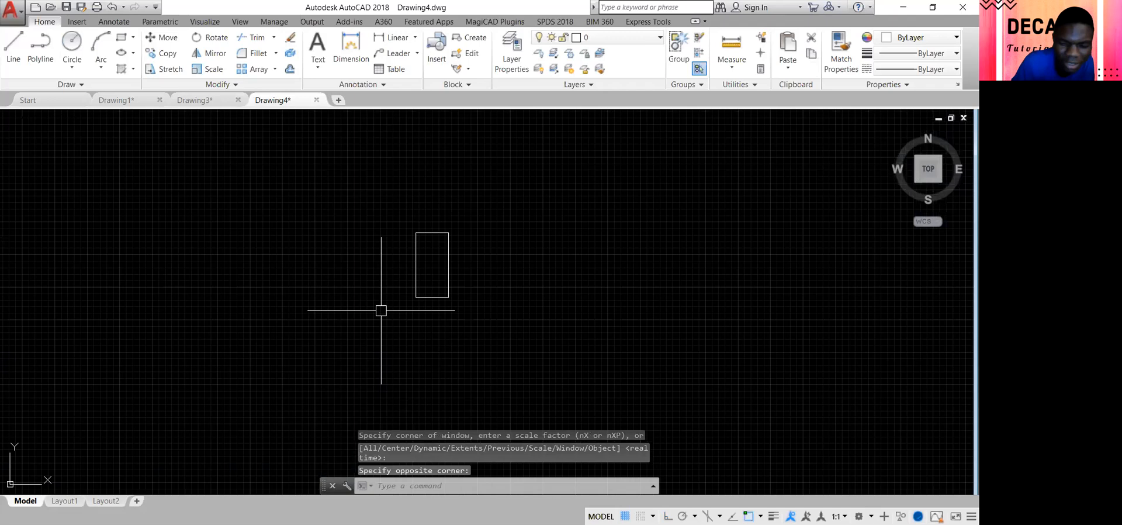
pyautogui.write('z')
pyautogui.press('Return')
pyautogui.click(446, 206)
pyautogui.scroll(1, 494, 300)
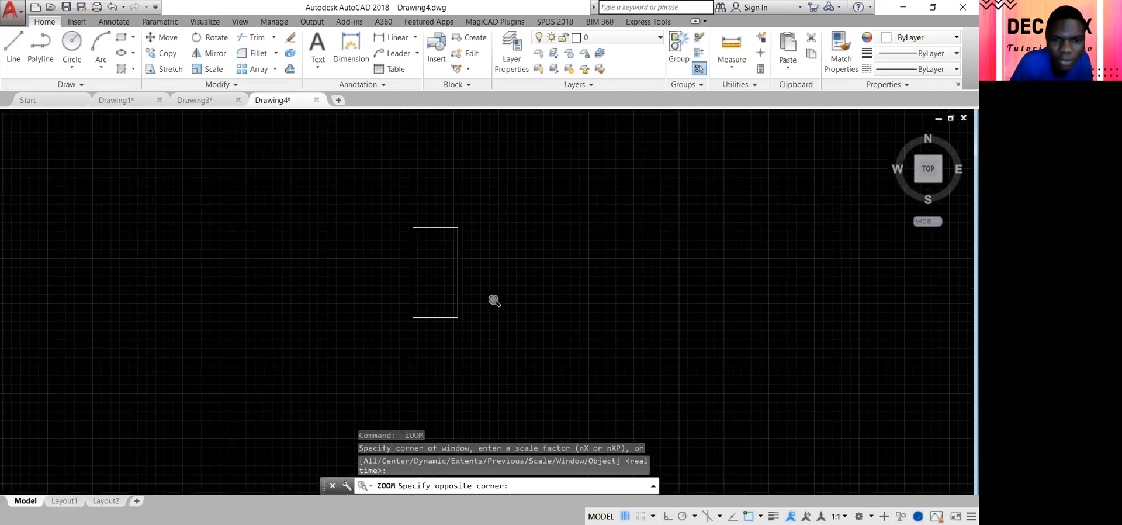
pyautogui.click(495, 300)
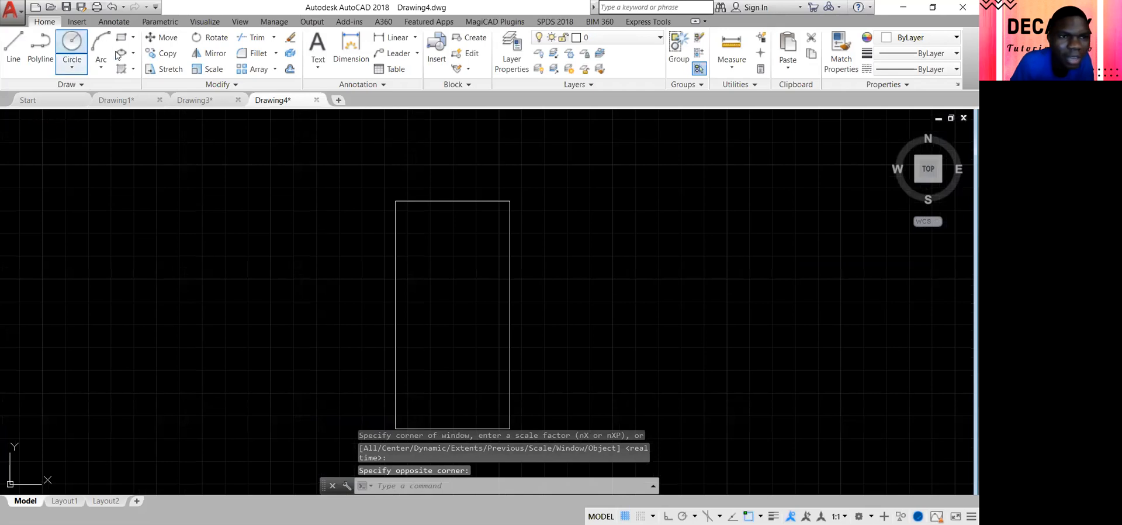
pyautogui.click(72, 47)
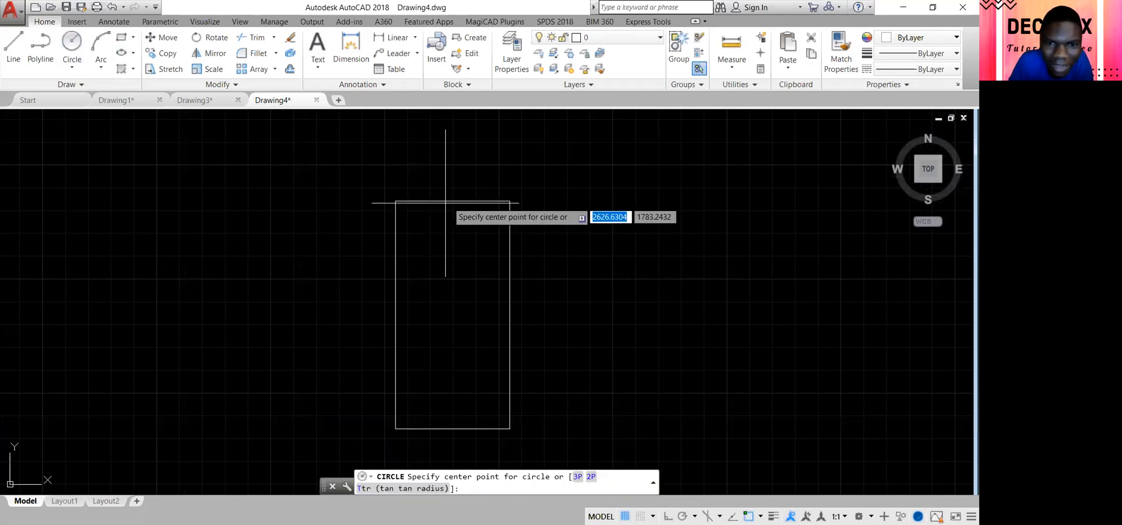
pyautogui.click(453, 202)
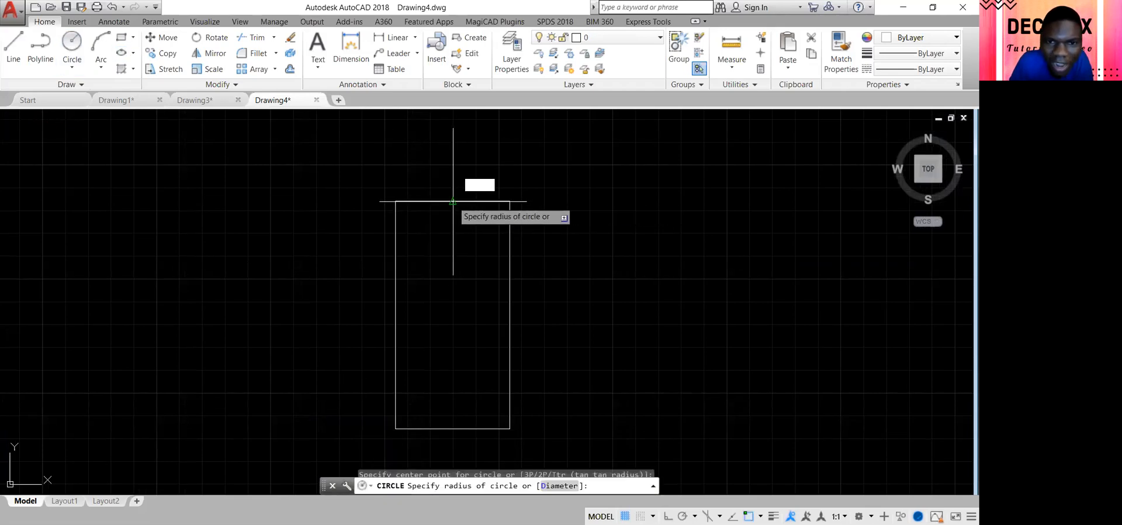
pyautogui.click(510, 200)
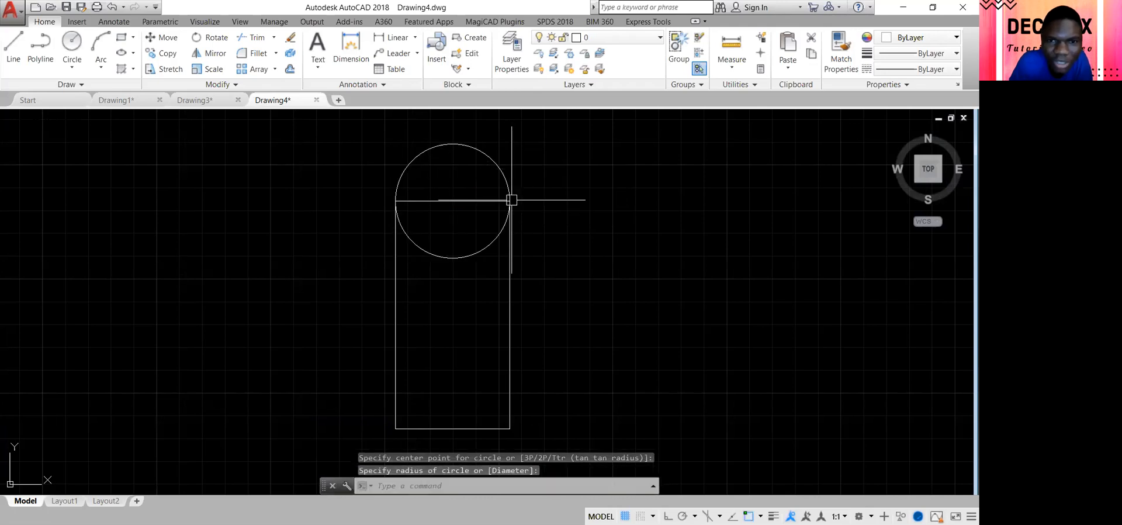
# - Draw a second circle of radius 25 centred on the midpoint of the rectangle's lower edge, using the Midpoint snap
pyautogui.press('Return')
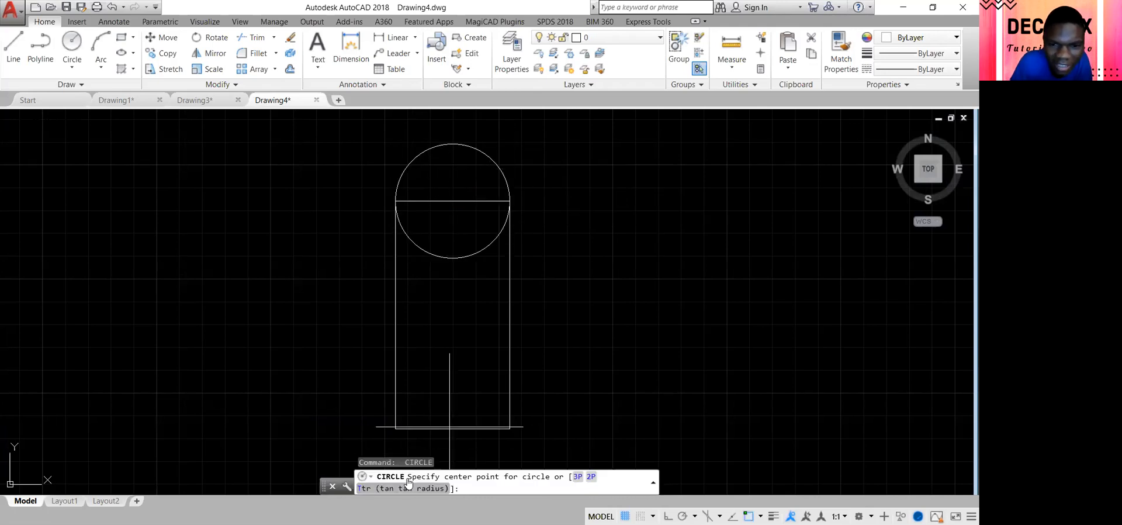
pyautogui.keyDown('shift'); pyautogui.rightClick(455, 395); pyautogui.keyUp('shift')
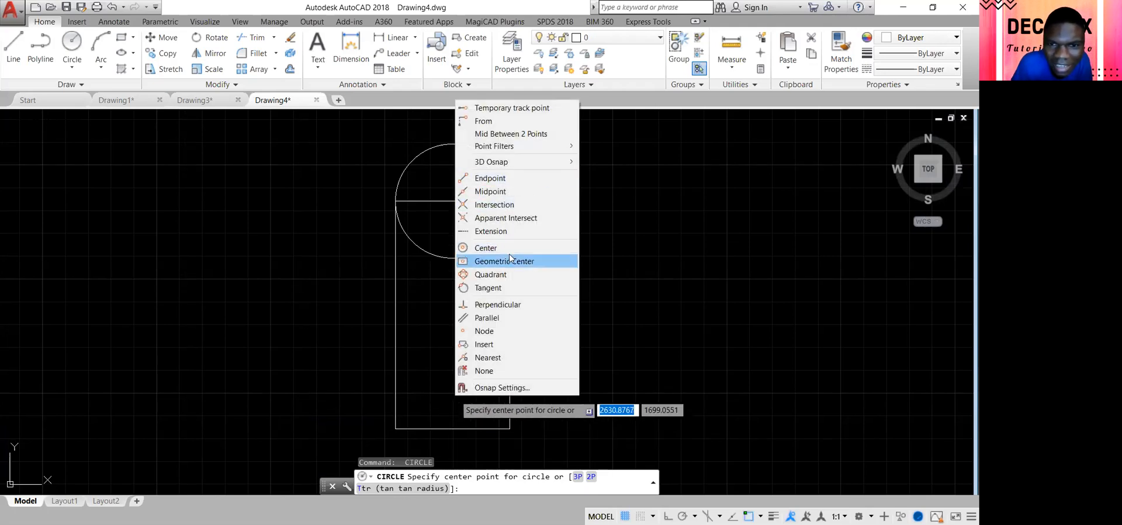
pyautogui.click(491, 191)
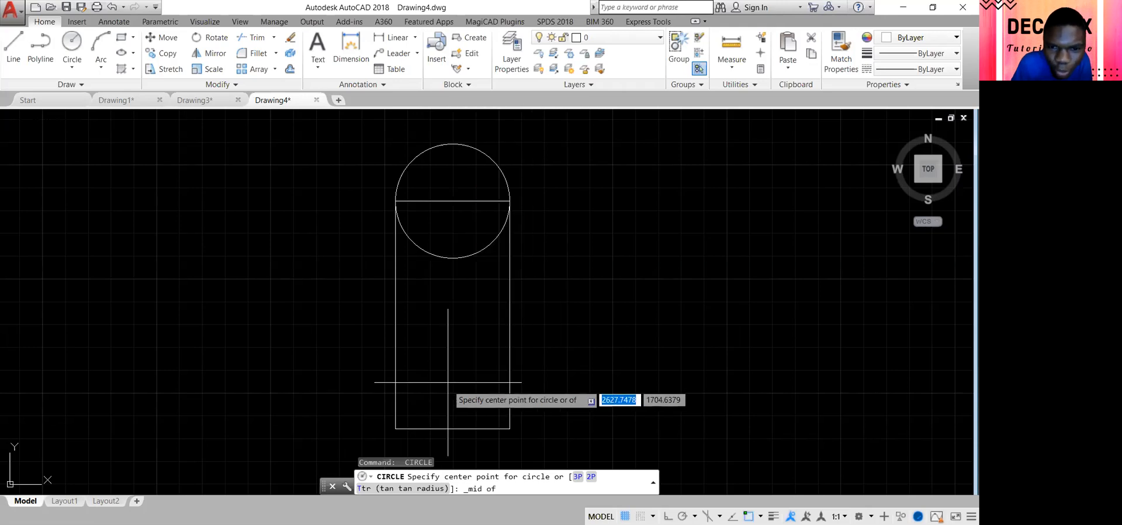
pyautogui.click(453, 428)
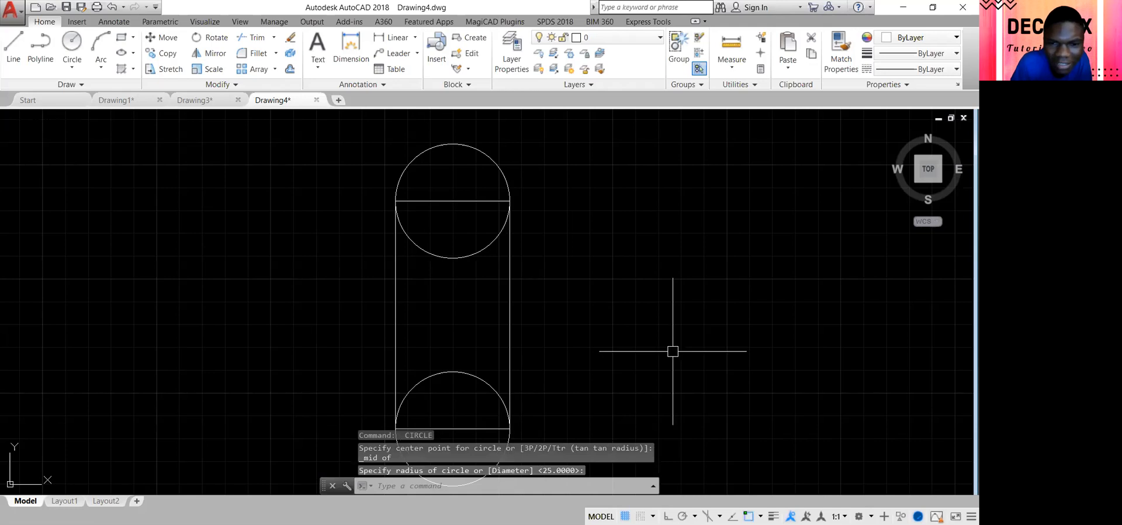
# - Trim away the upper circle's lower half and both short edges of the rectangle, keeping the lower circle whole
pyautogui.write('p')
pyautogui.press('Return')
pyautogui.moveTo(597, 318)
pyautogui.mouseDown()
pyautogui.moveTo(584, 267)
pyautogui.moveTo(582, 277)
pyautogui.mouseUp()
pyautogui.press('Escape')
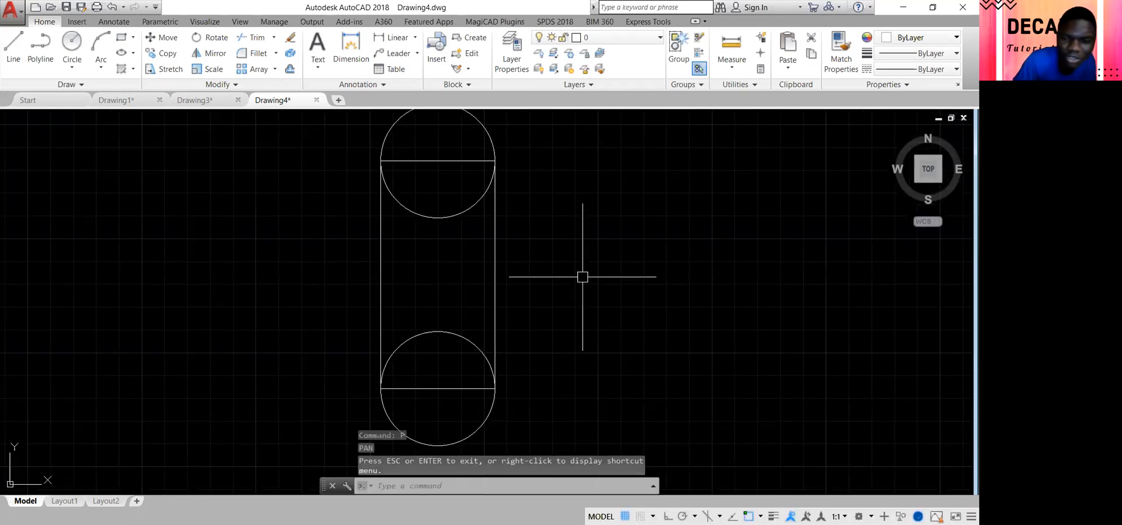
pyautogui.write('tr')
pyautogui.press('Return')
pyautogui.press('Return')
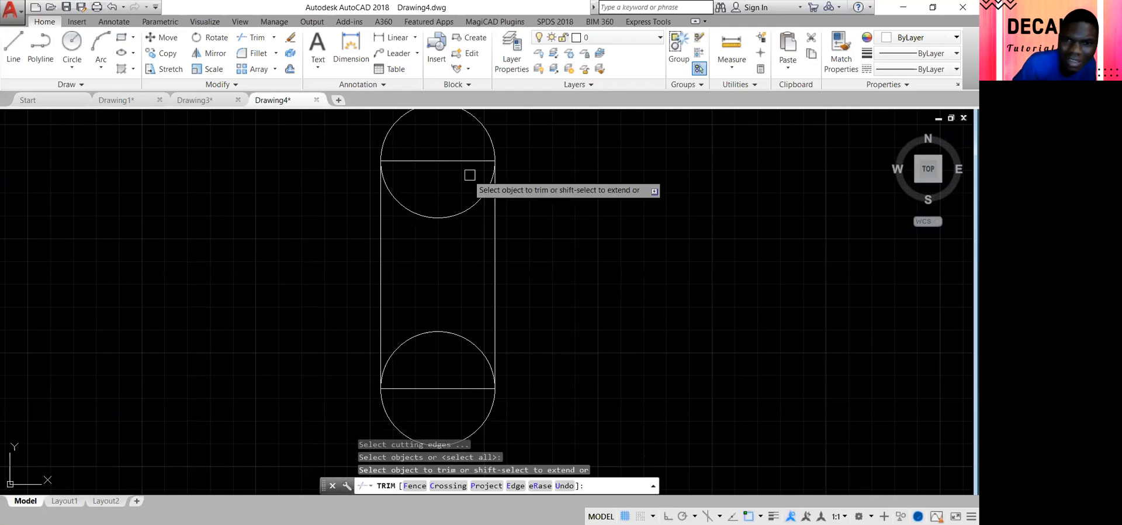
pyautogui.click(479, 210)
pyautogui.click(472, 205)
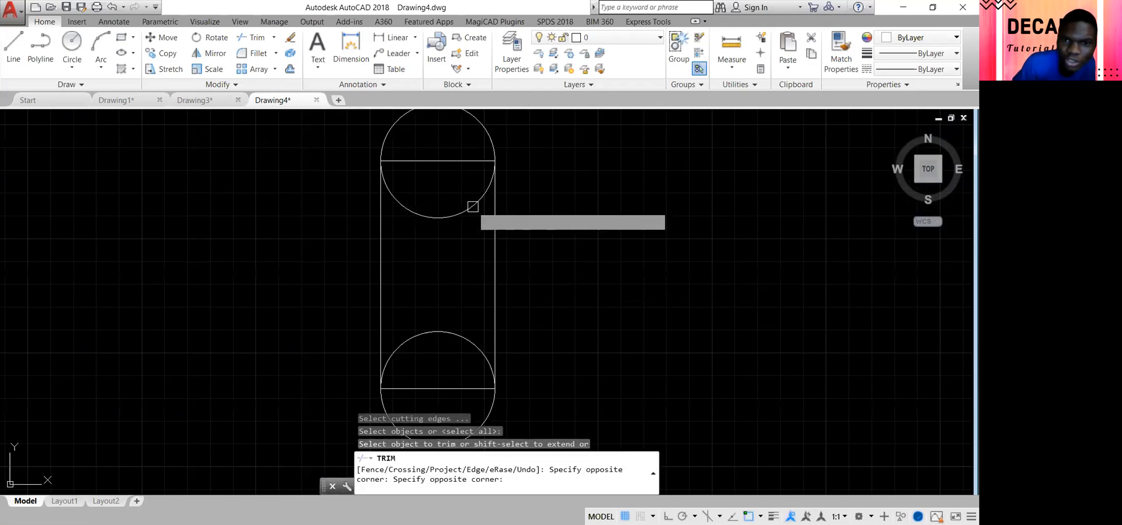
pyautogui.click(471, 206)
pyautogui.click(465, 161)
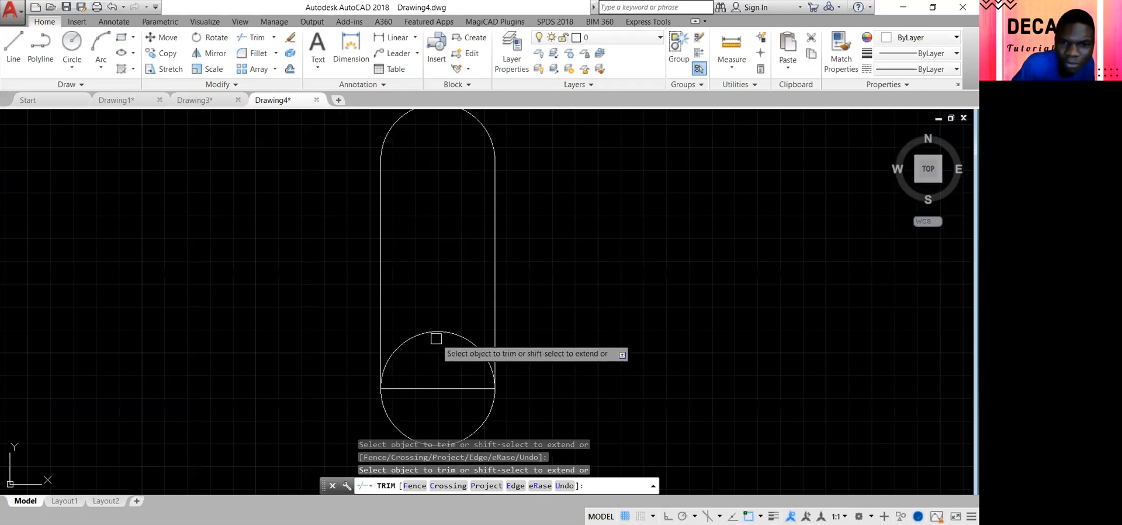
pyautogui.click(440, 387)
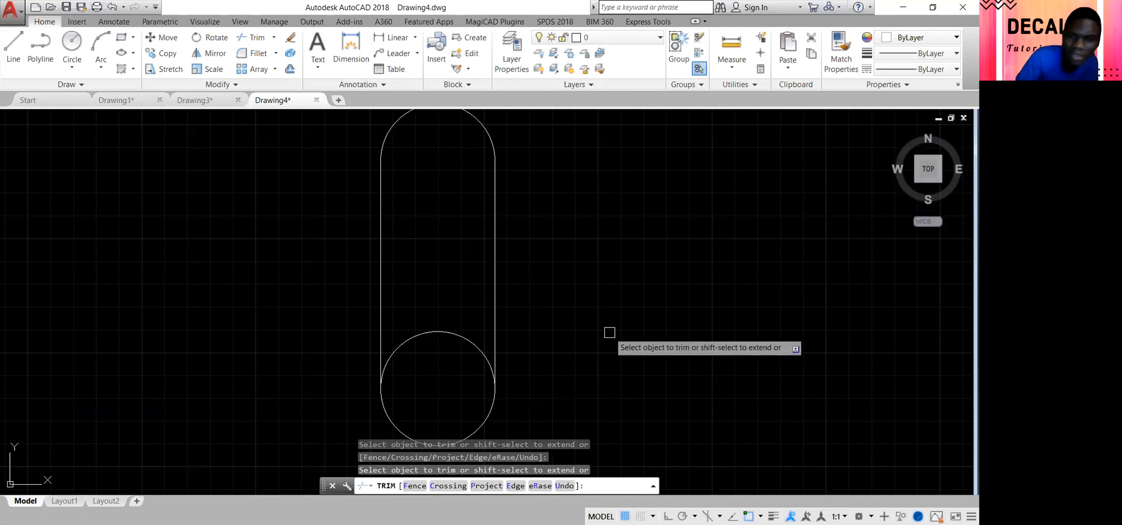
pyautogui.press('Return')
# - Offset the lower circle inward by 20 to make a small concentric circle
pyautogui.write('of')
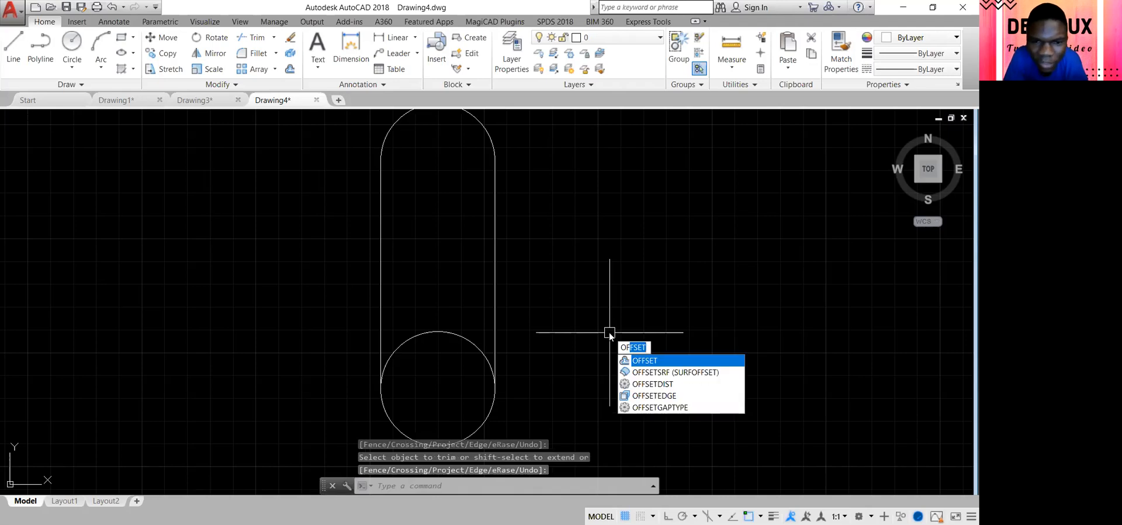
pyautogui.press('Return')
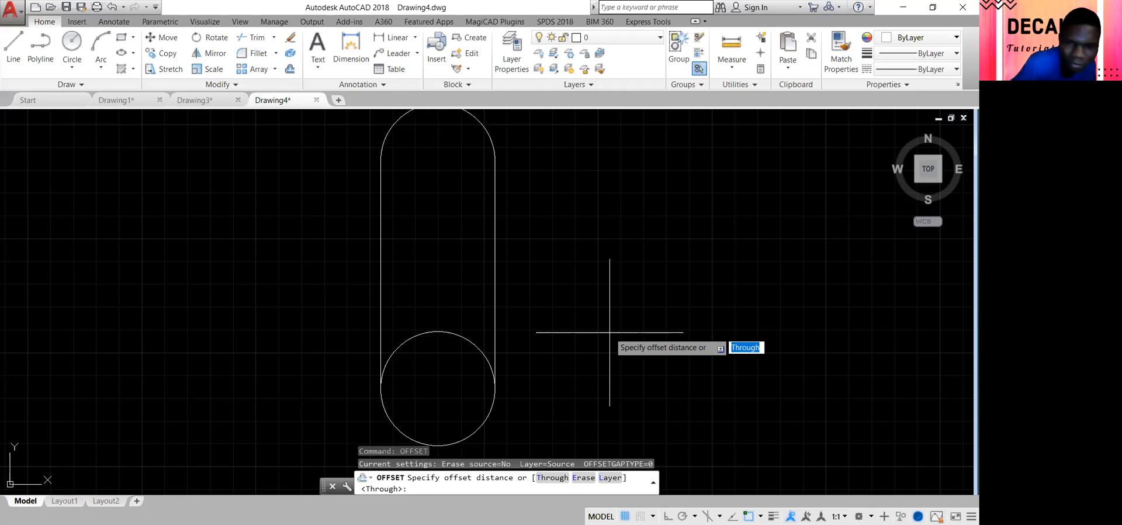
pyautogui.write('20')
pyautogui.press('Return')
pyautogui.click(463, 340)
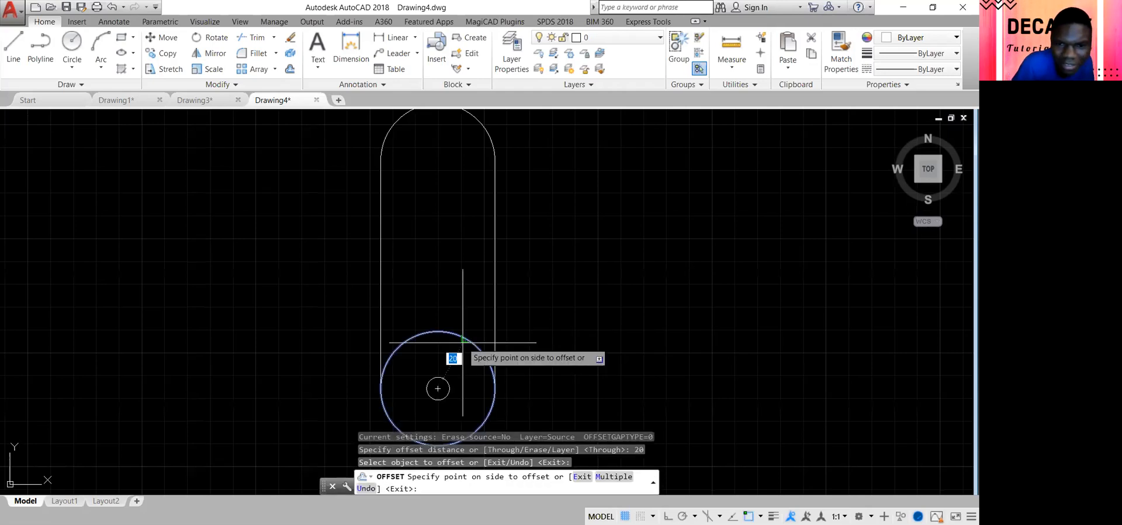
pyautogui.click(455, 379)
pyautogui.press('Escape')
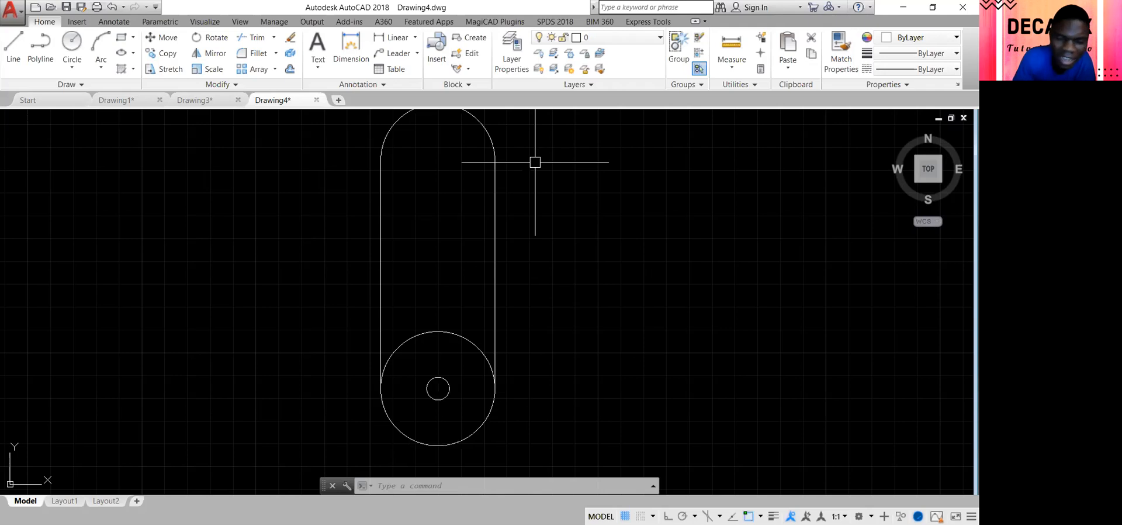
# - Join the two straight sides and the upper arc into one polyline, including the large lower circle in the Join selection
pyautogui.write('p')
pyautogui.press('Return')
pyautogui.moveTo(533, 163)
pyautogui.mouseDown()
pyautogui.moveTo(538, 195)
pyautogui.moveTo(526, 181)
pyautogui.mouseUp()
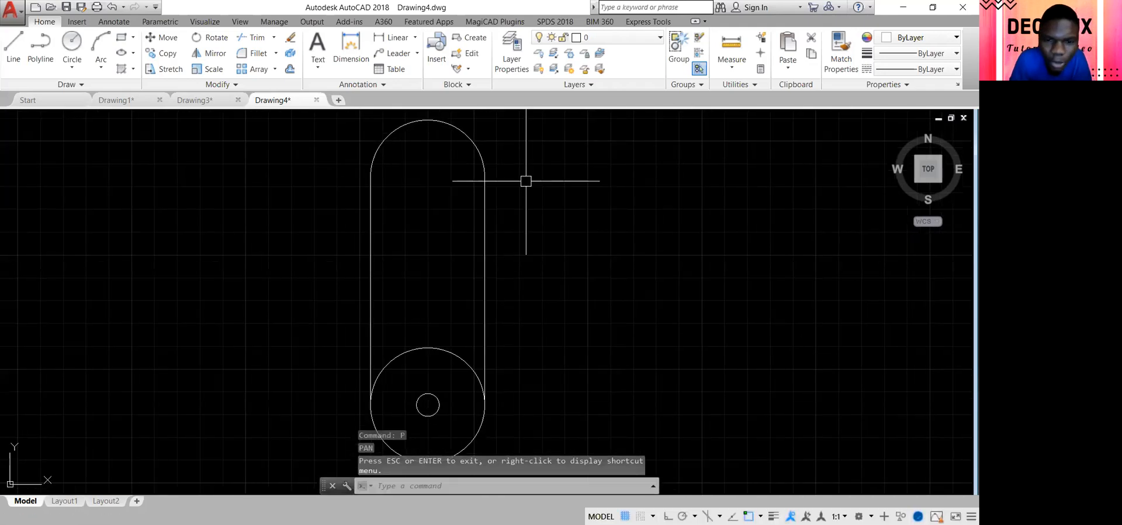
pyautogui.press('Escape')
pyautogui.click(485, 211)
pyautogui.press('Escape')
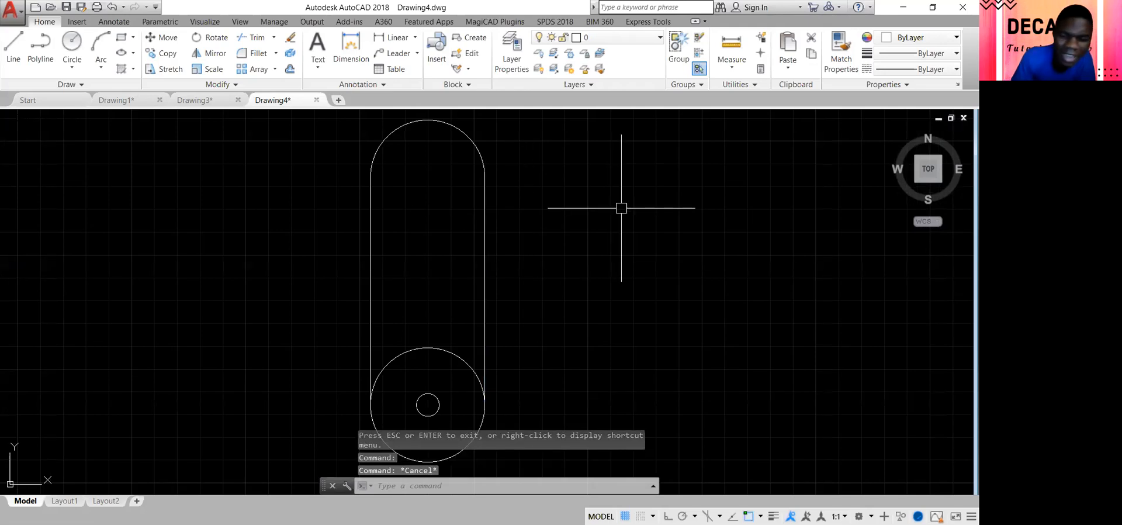
pyautogui.write('j')
pyautogui.press('Return')
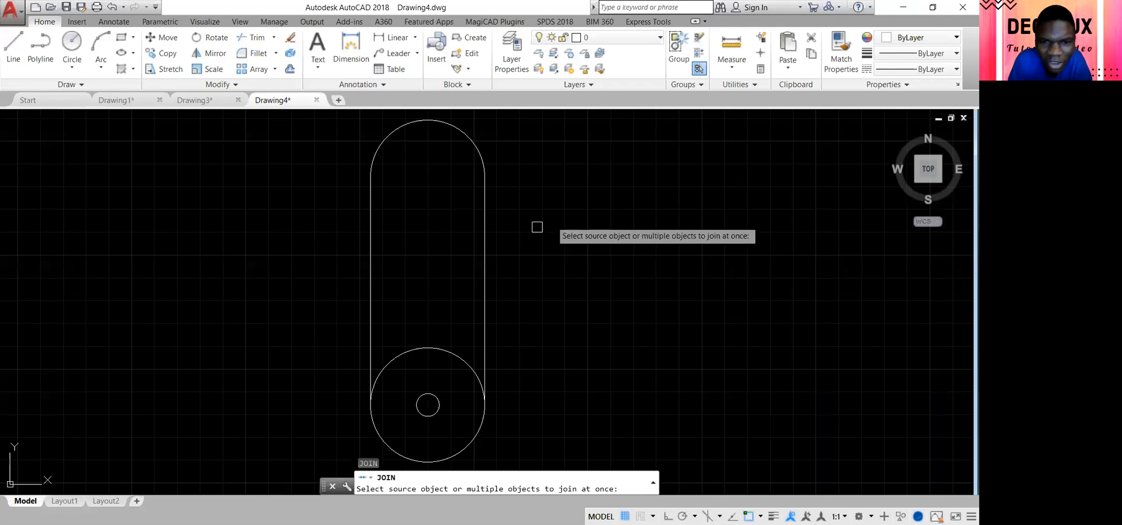
pyautogui.click(485, 240)
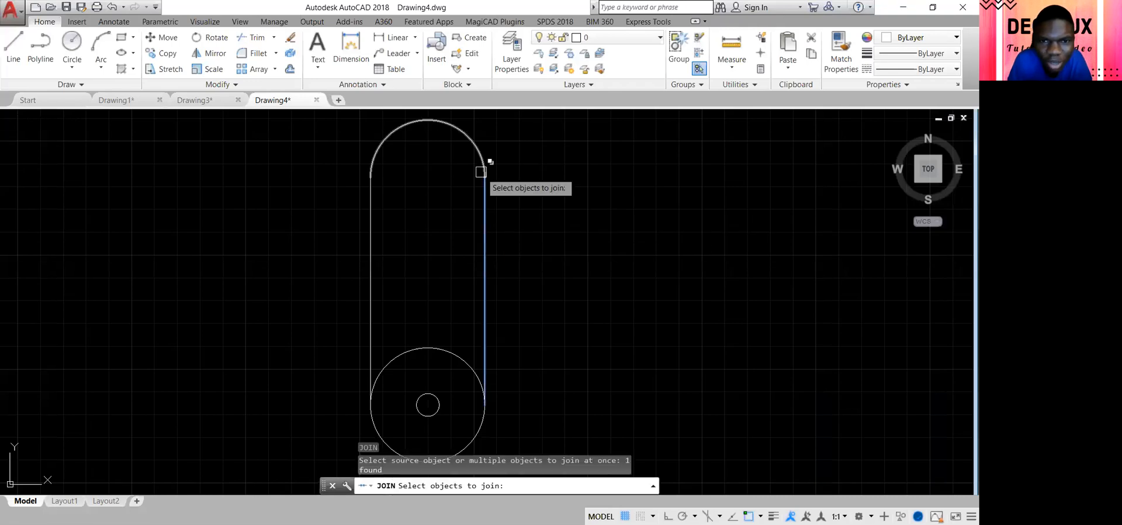
pyautogui.click(476, 153)
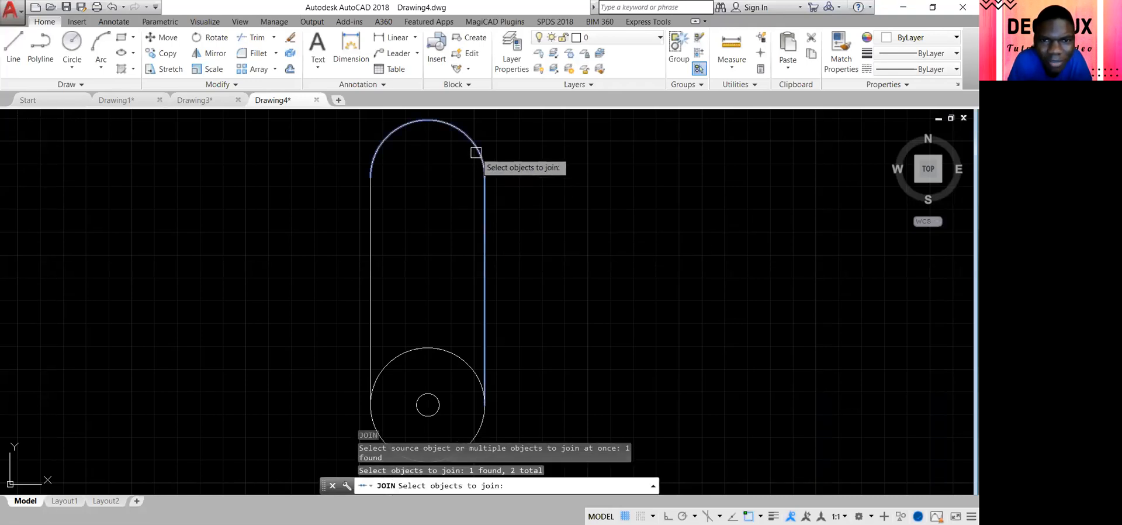
pyautogui.click(374, 189)
pyautogui.click(418, 349)
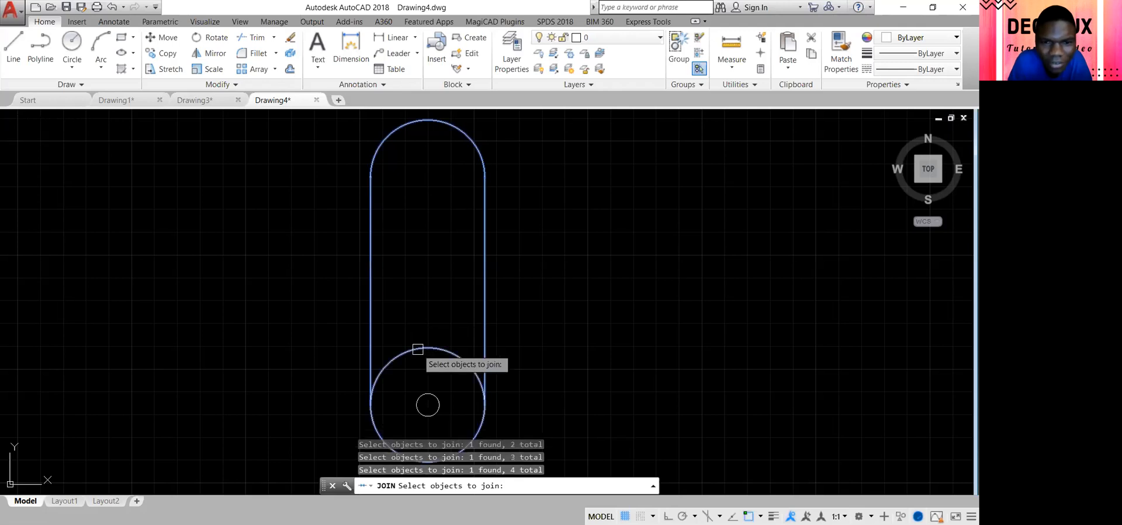
pyautogui.press('Return')
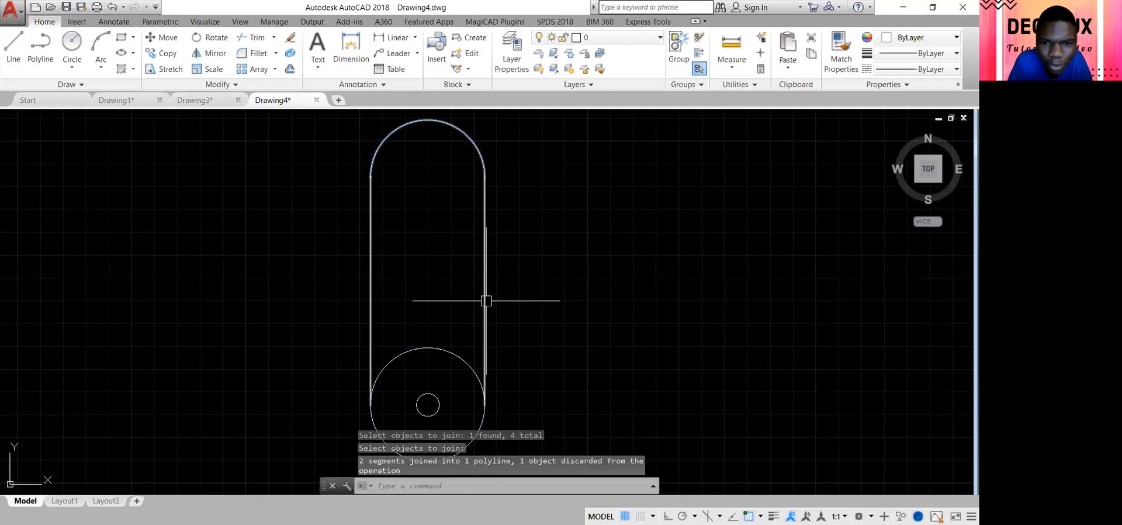
pyautogui.click(485, 300)
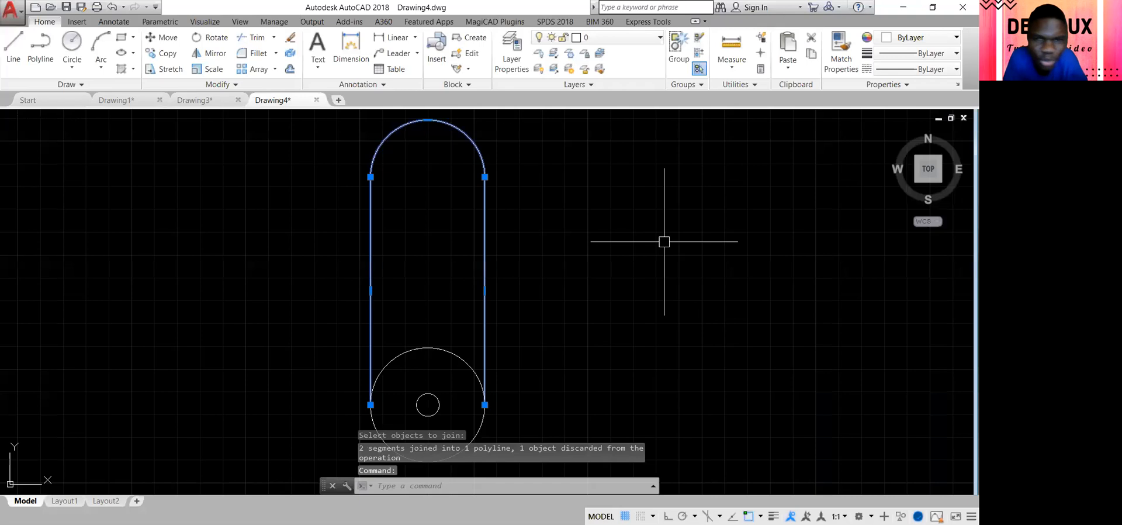
pyautogui.press('Escape')
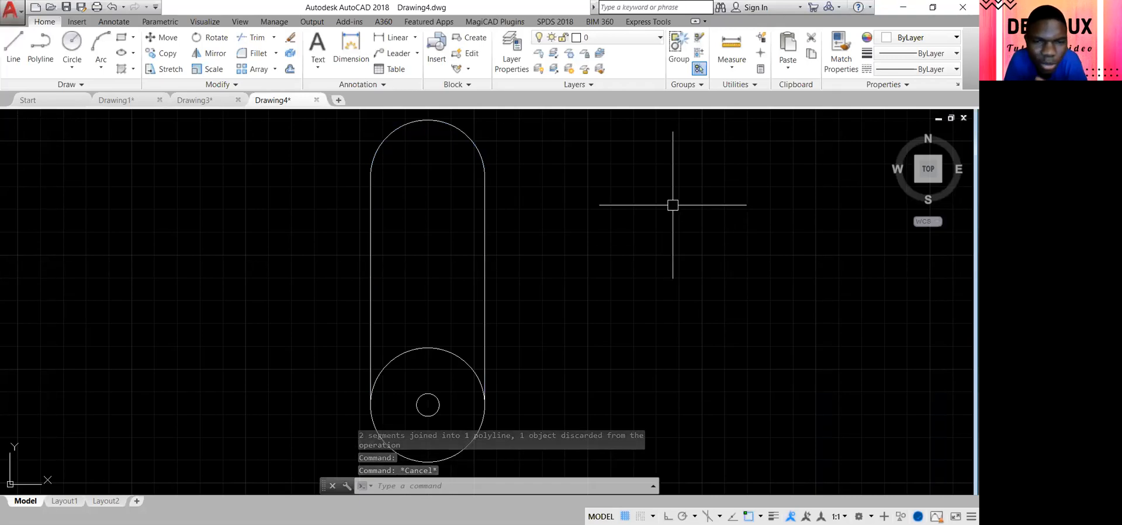
# - Switch to the southwest isometric view and set the visual style to Realistic
pyautogui.click(917, 180)
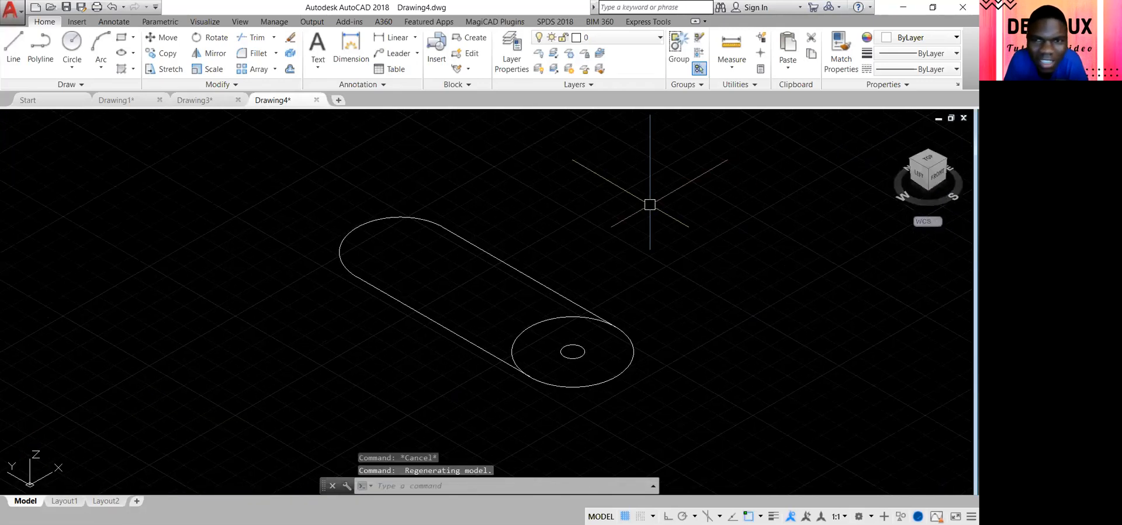
pyautogui.click(204, 18)
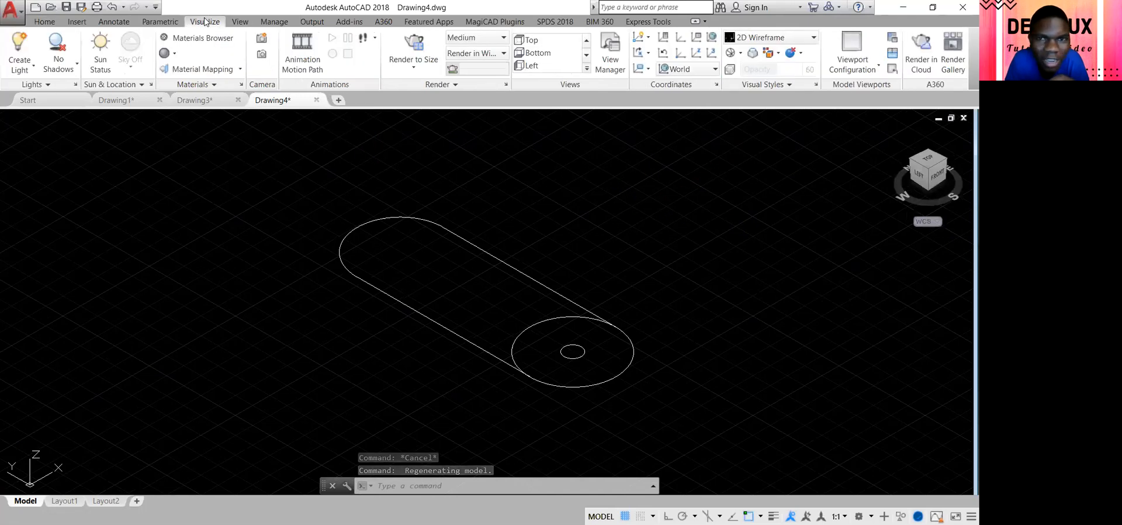
pyautogui.click(816, 37)
pyautogui.click(910, 64)
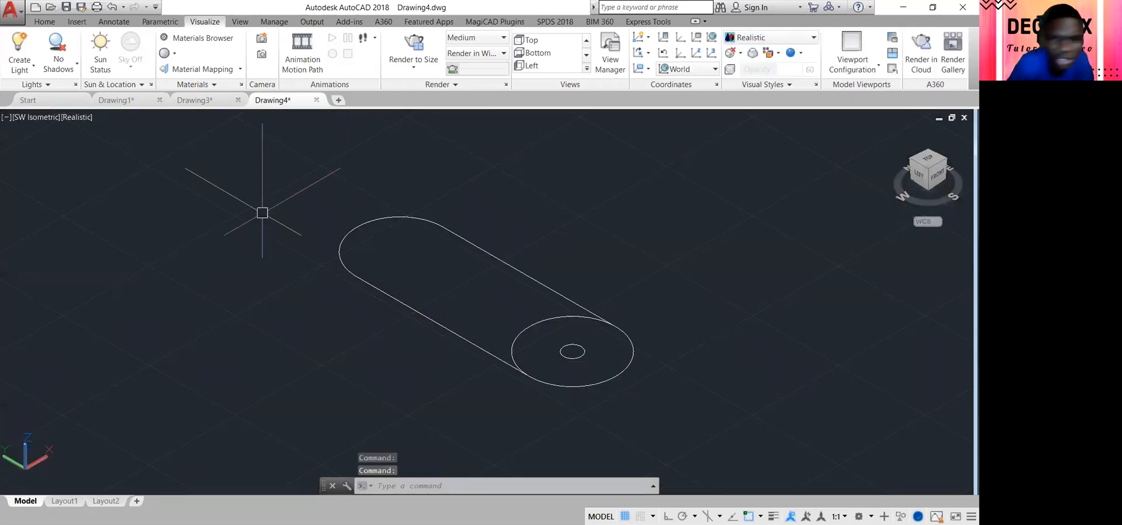
pyautogui.write('ext')
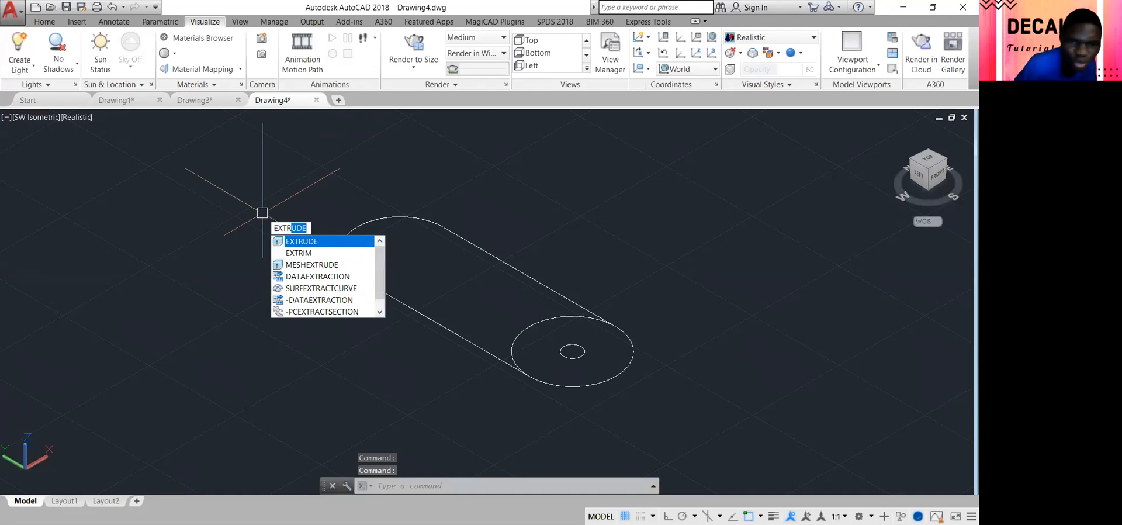
pyautogui.write('r')
pyautogui.press('Return')
pyautogui.click(365, 223)
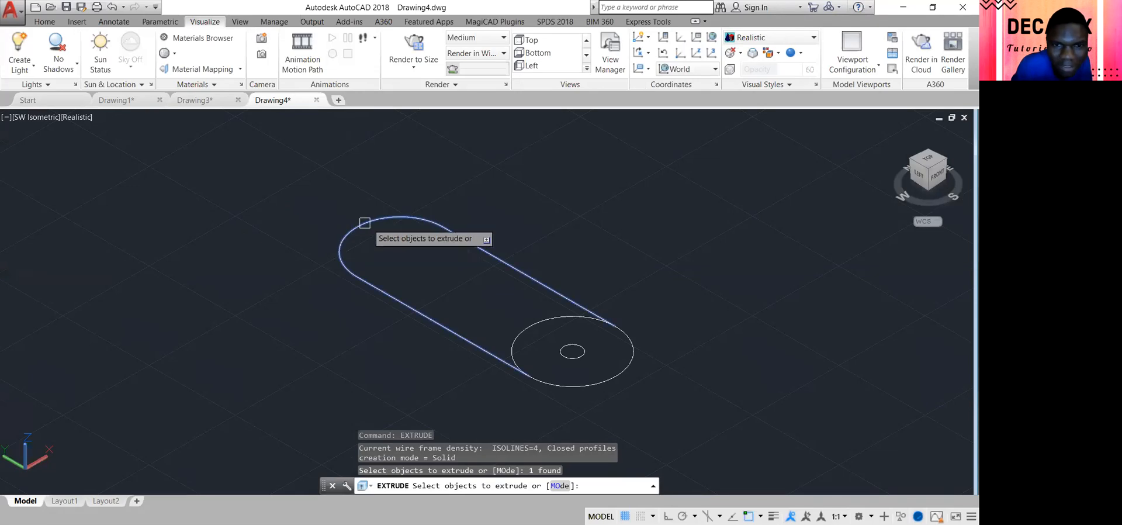
pyautogui.press('Return')
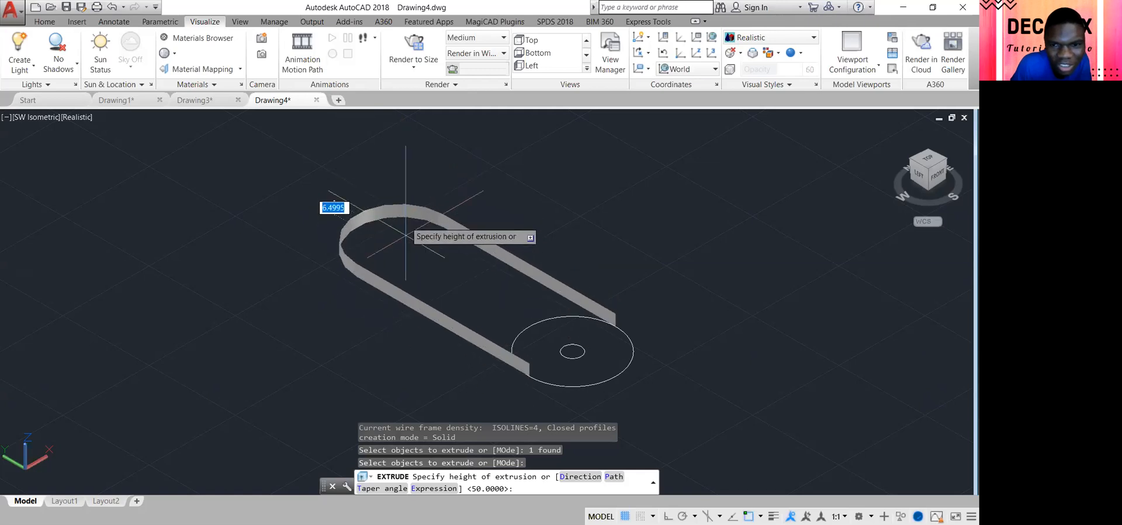
pyautogui.press('Escape')
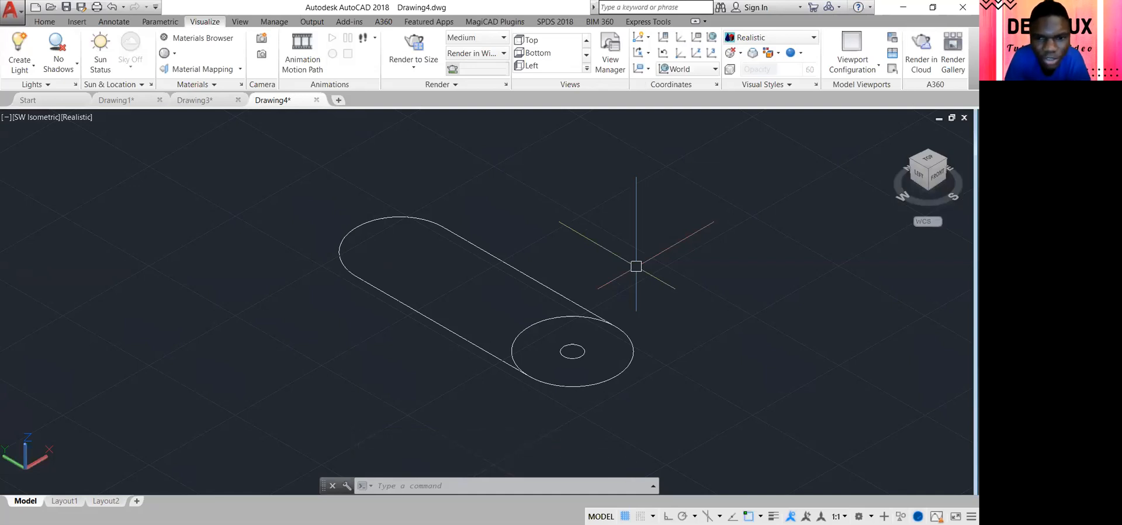
# - Trim away the inner half of the large lower circle between the two straight sides of the link profile
pyautogui.write('tr')
pyautogui.press('Return')
pyautogui.press('Return')
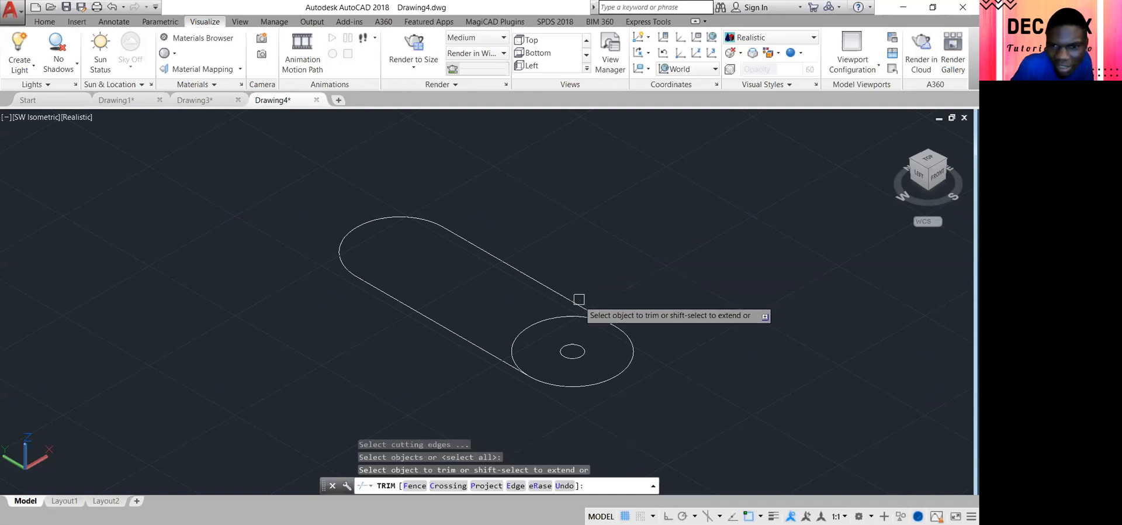
pyautogui.click(565, 315)
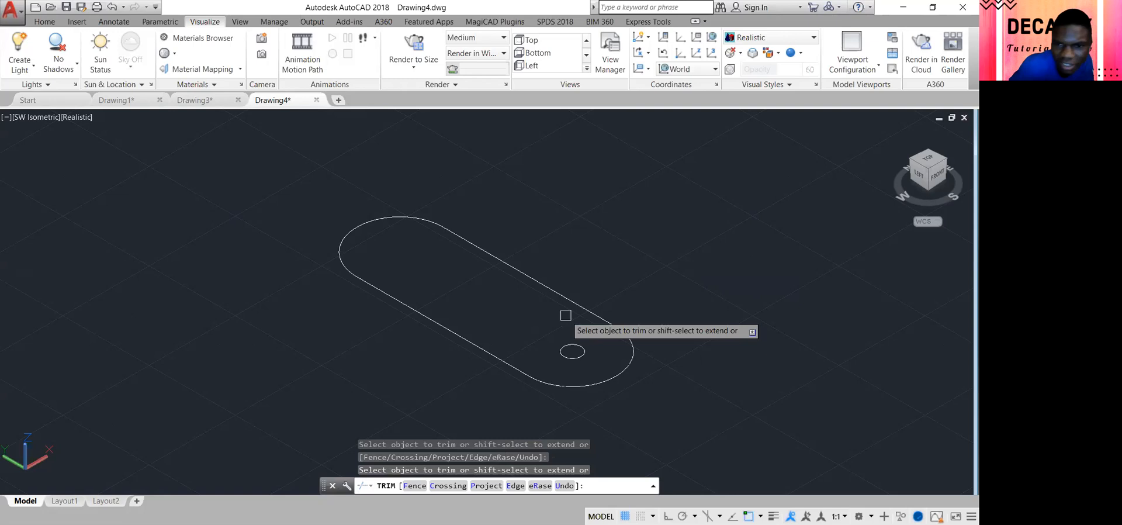
pyautogui.press('Escape')
# - Join the open polyline and the remaining lower arc into one closed link profile
pyautogui.write('j')
pyautogui.press('Return')
pyautogui.click(584, 304)
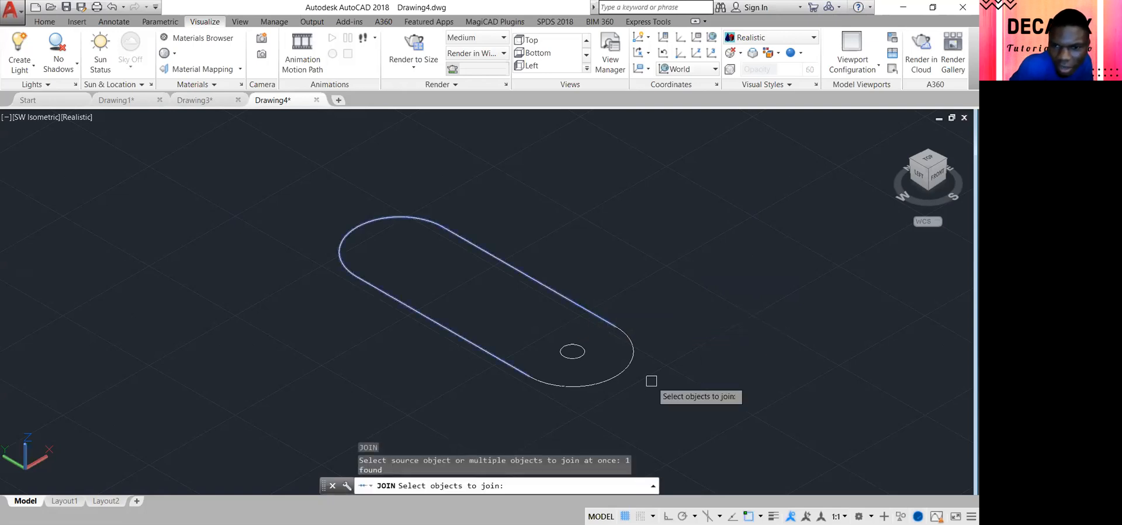
pyautogui.click(615, 363)
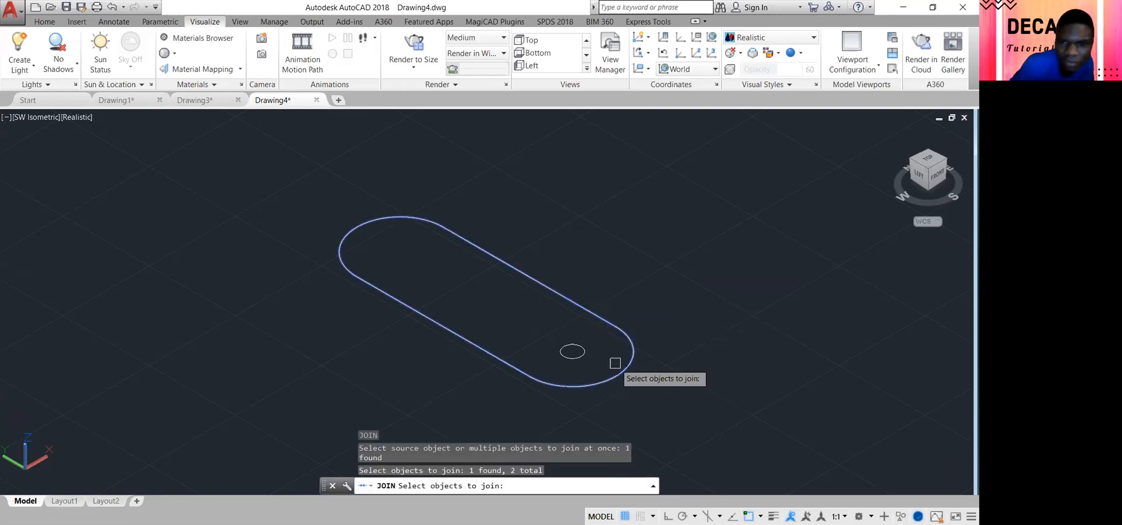
pyautogui.press('Return')
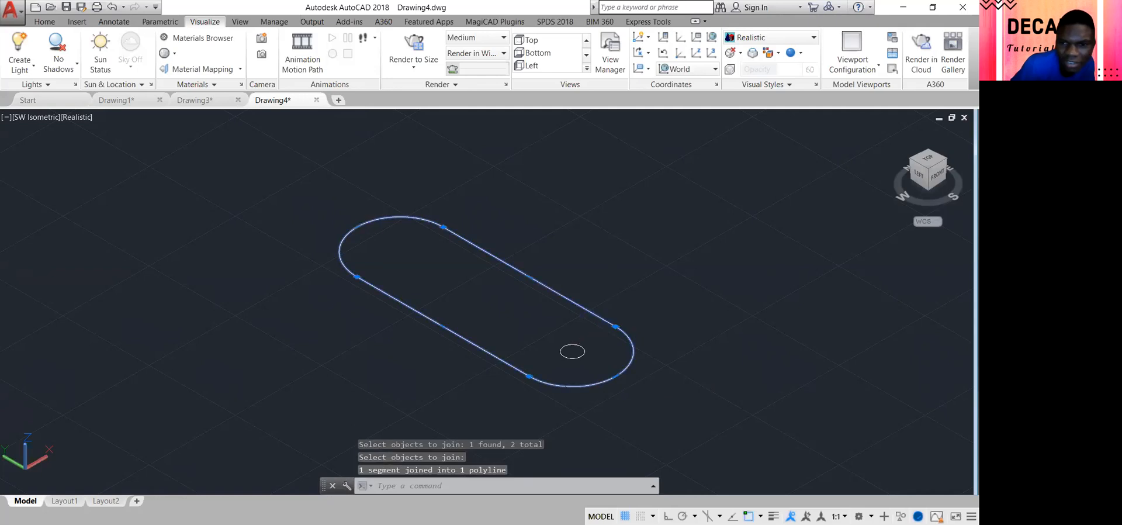
pyautogui.press('Escape')
pyautogui.press('Escape')
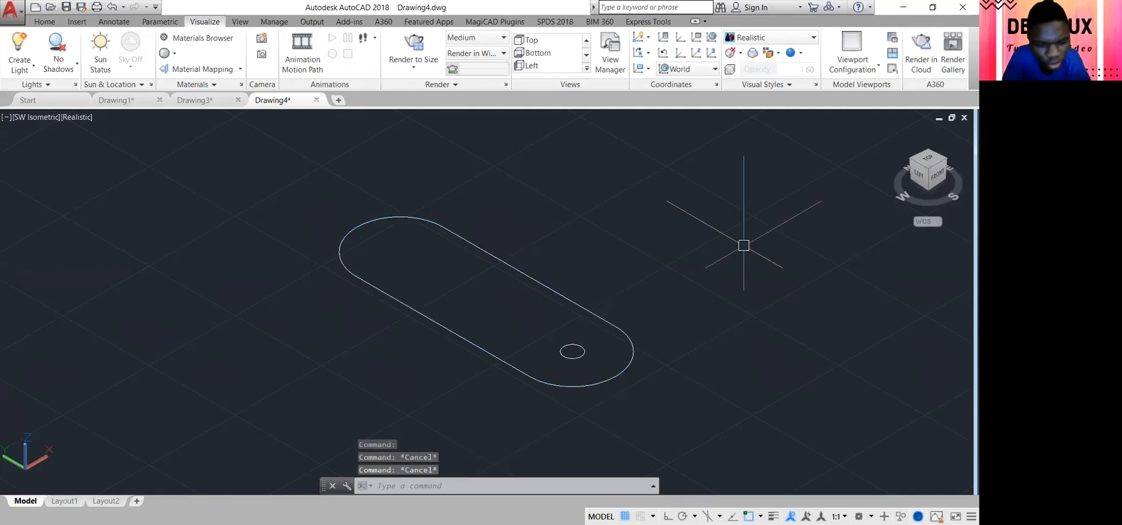
# - Extrude the closed link profile downward by 20 into a solid
pyautogui.write('EXTR')
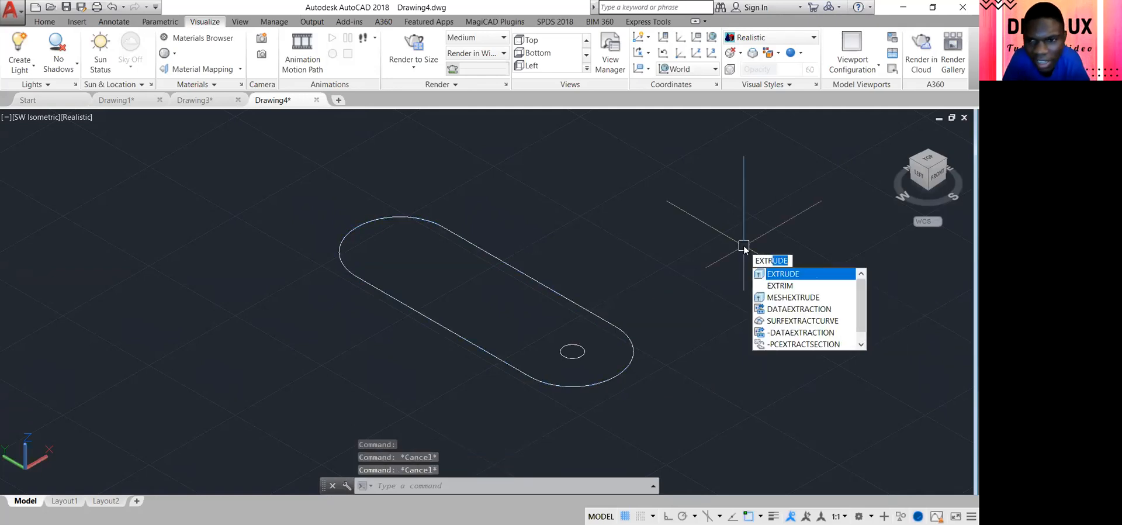
pyautogui.click(550, 291)
pyautogui.press('Return')
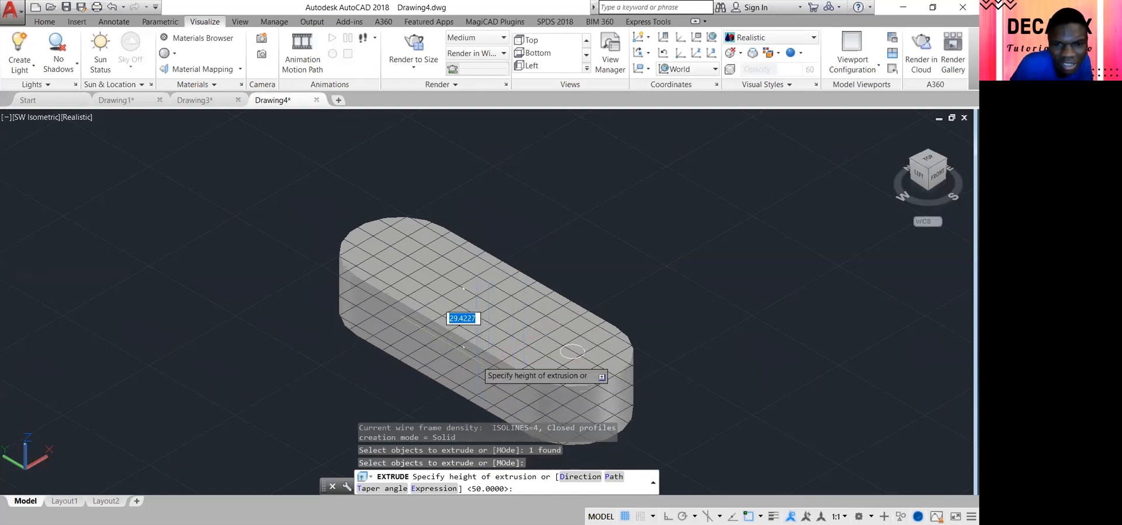
pyautogui.write('20')
pyautogui.press('Return')
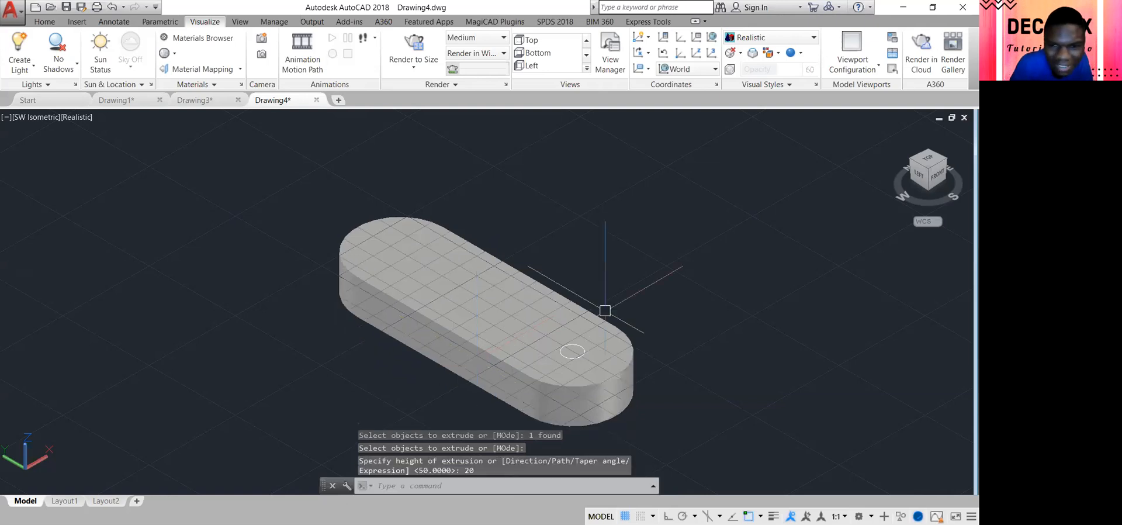
# - Extrude the small circle upward by 40 into a cylinder and turn off the grid display
pyautogui.press('Return')
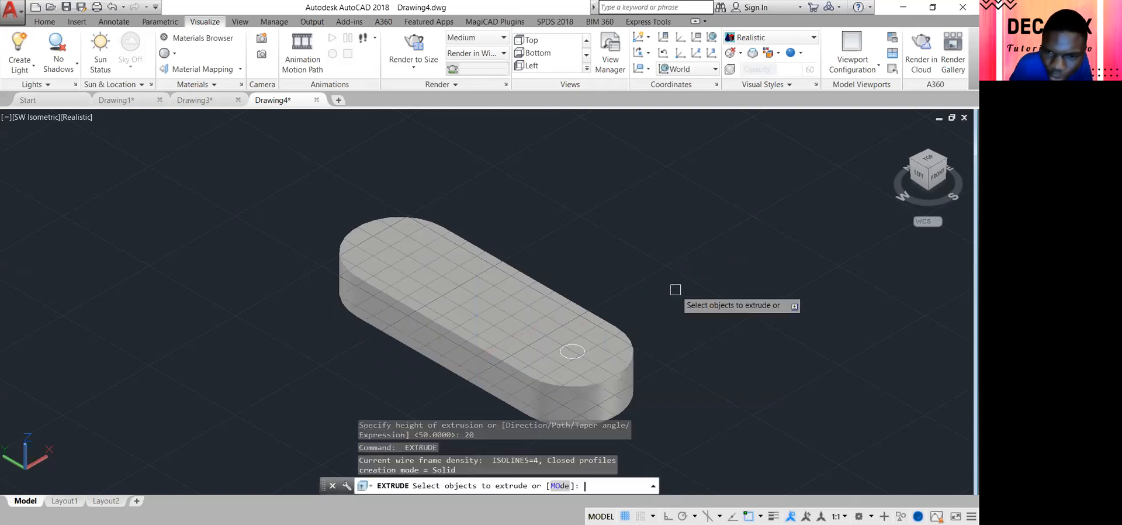
pyautogui.click(584, 351)
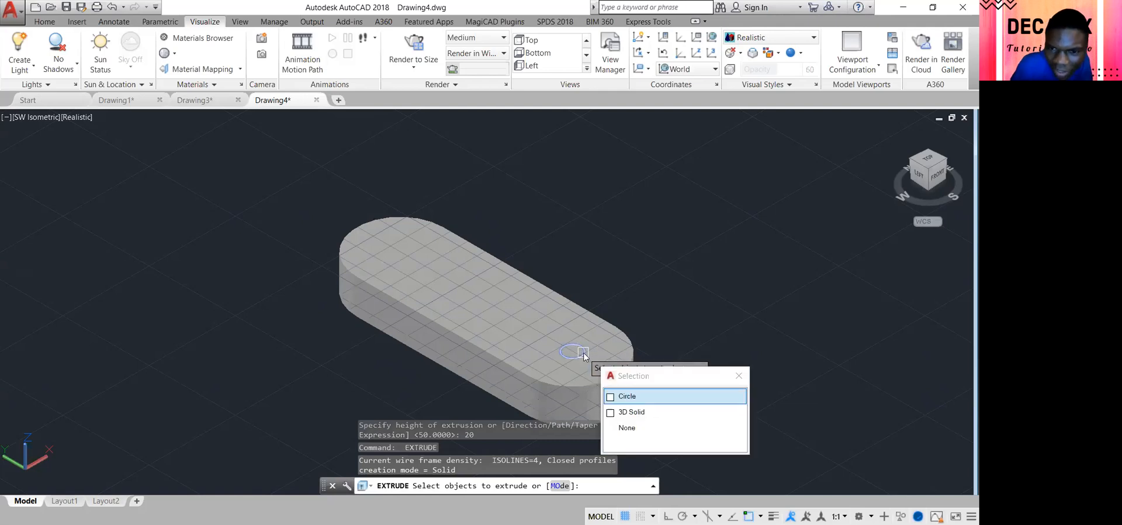
pyautogui.click(618, 394)
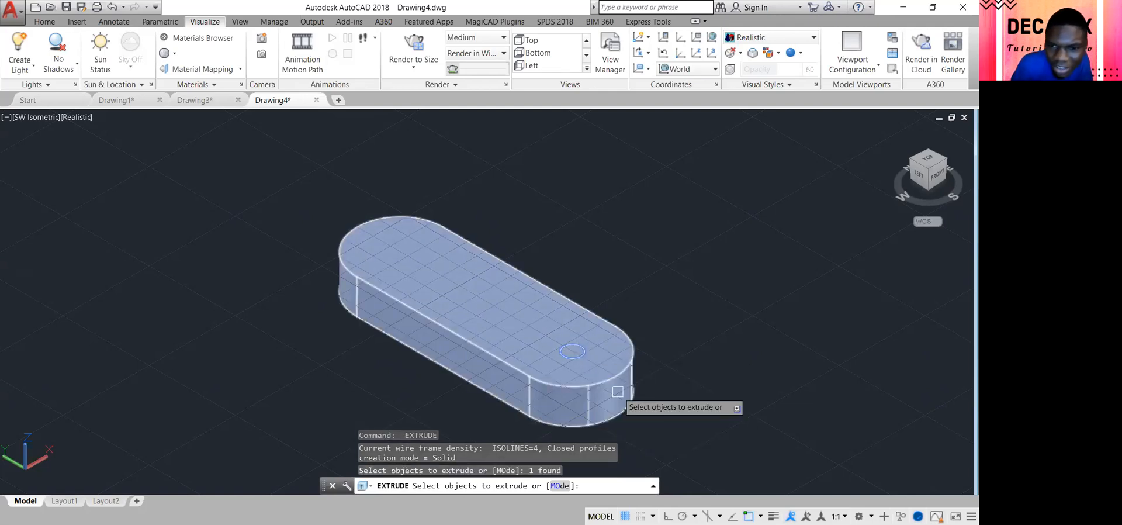
pyautogui.press('Return')
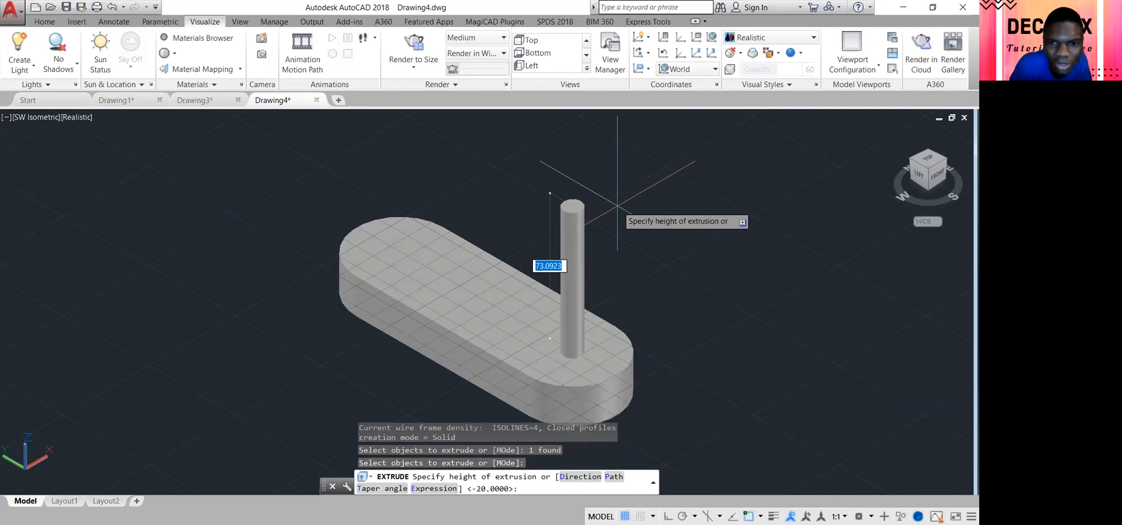
pyautogui.write('40')
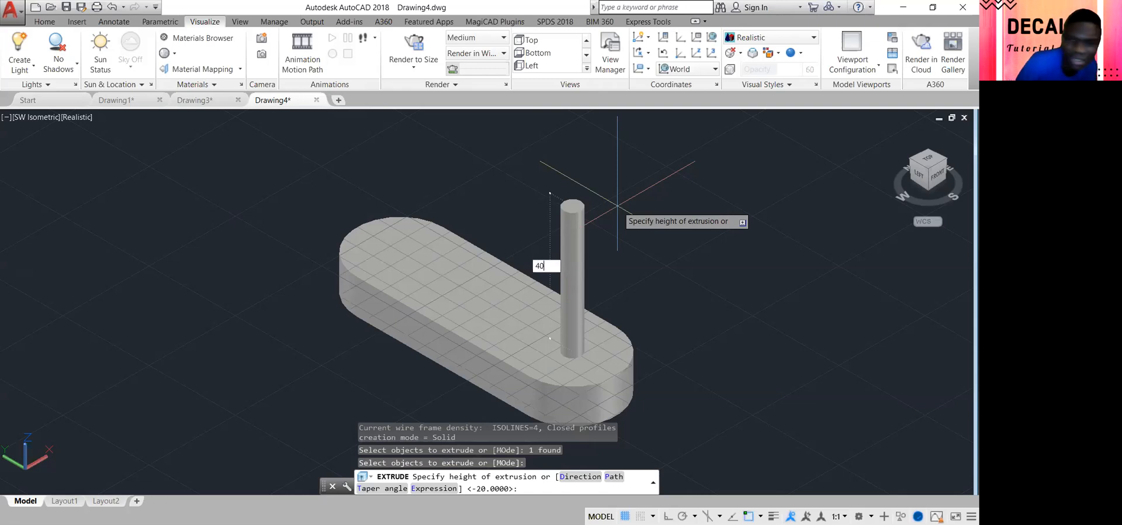
pyautogui.press('Return')
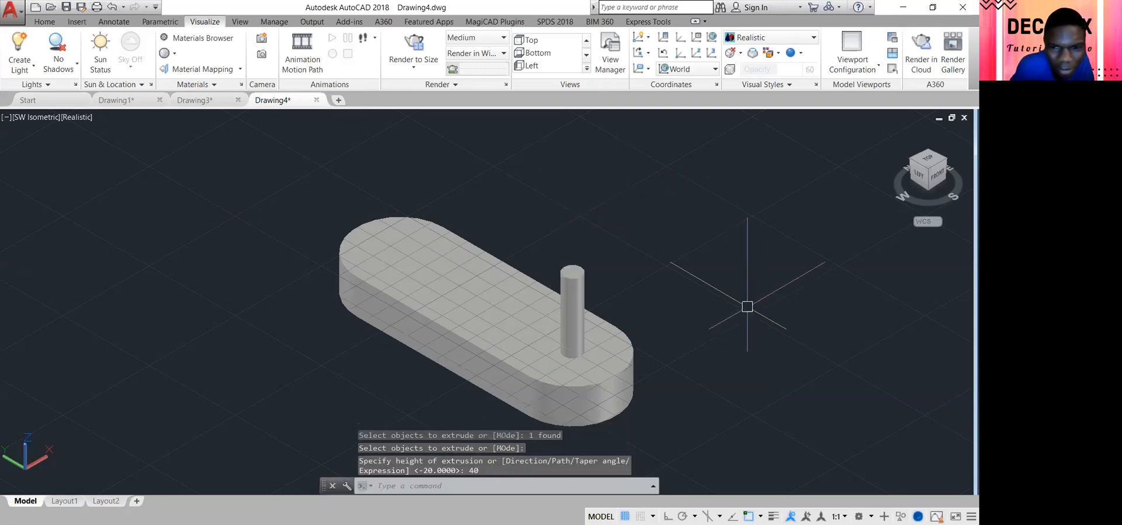
pyautogui.press('F7')
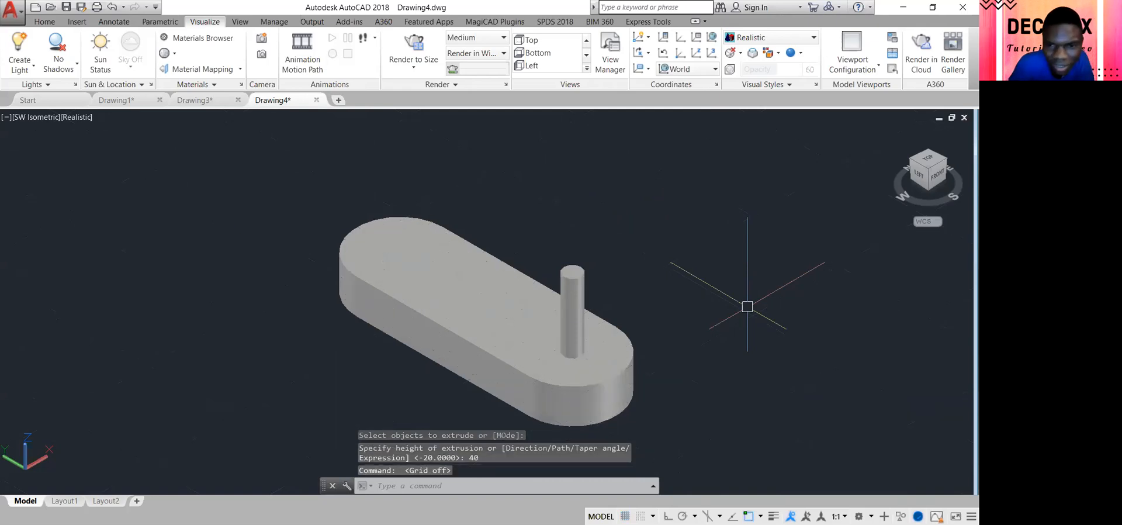
# - Try to cut the hole by subtracting the small cylinder from the round-ended link solid
pyautogui.write('SUBTRACT')
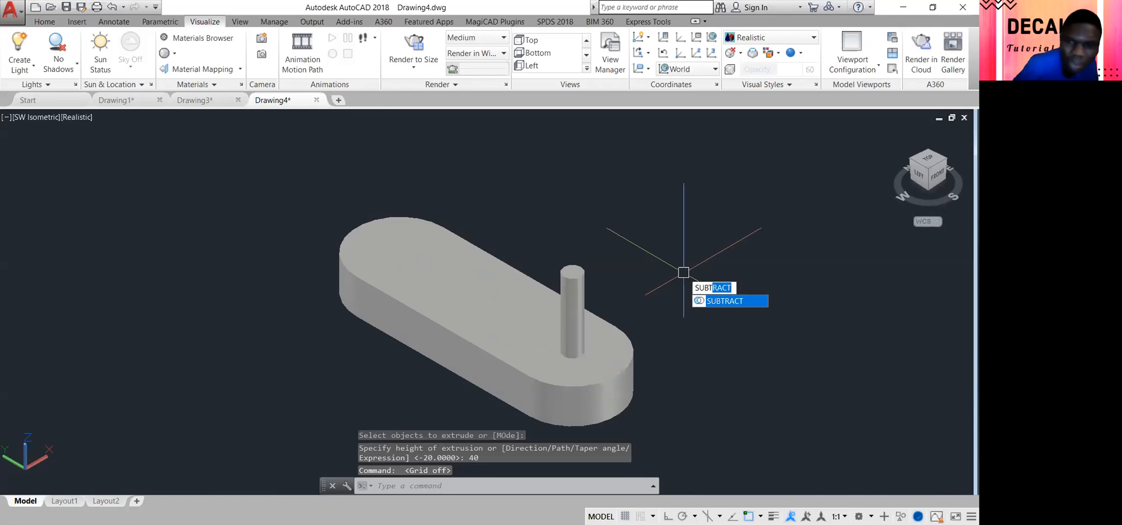
pyautogui.press('Return')
pyautogui.click(627, 327)
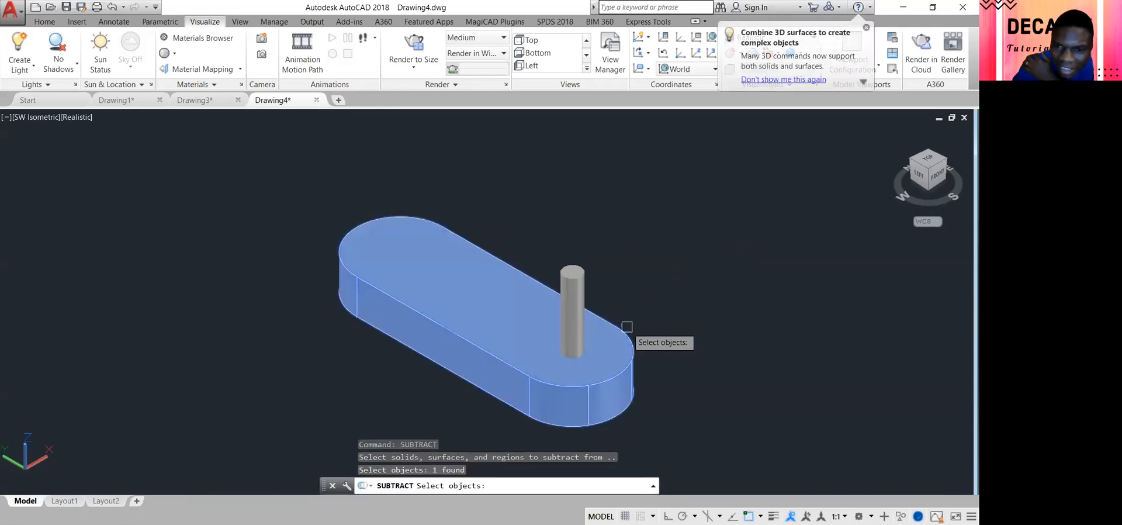
pyautogui.press('Return')
pyautogui.click(575, 272)
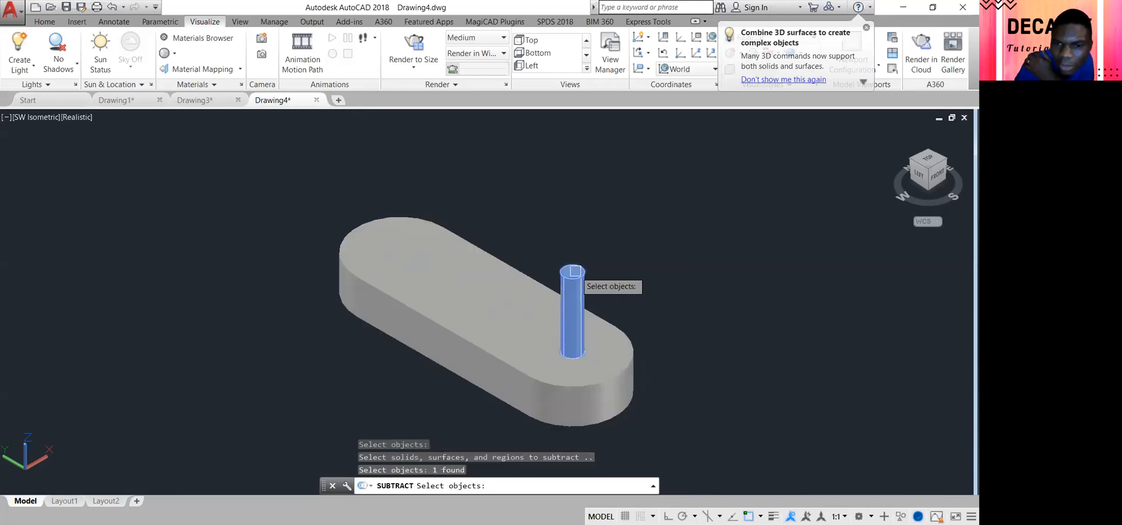
pyautogui.press('Return')
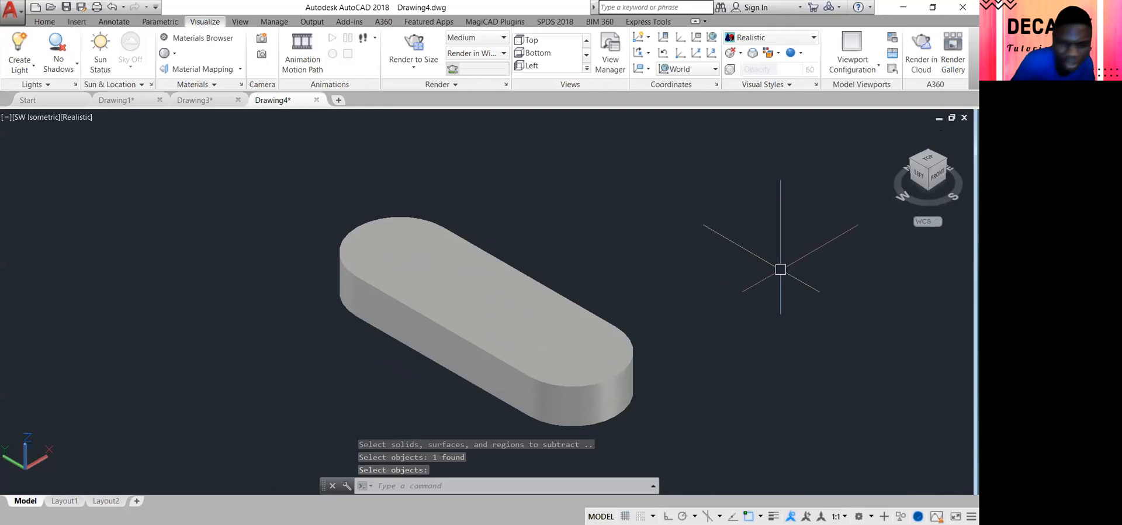
pyautogui.write('RO')
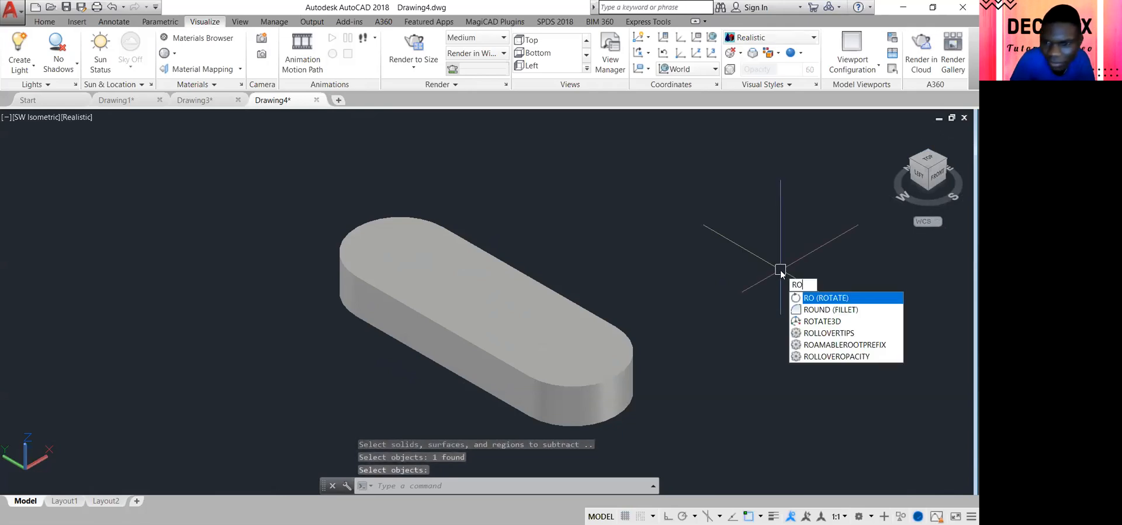
pyautogui.press('Return')
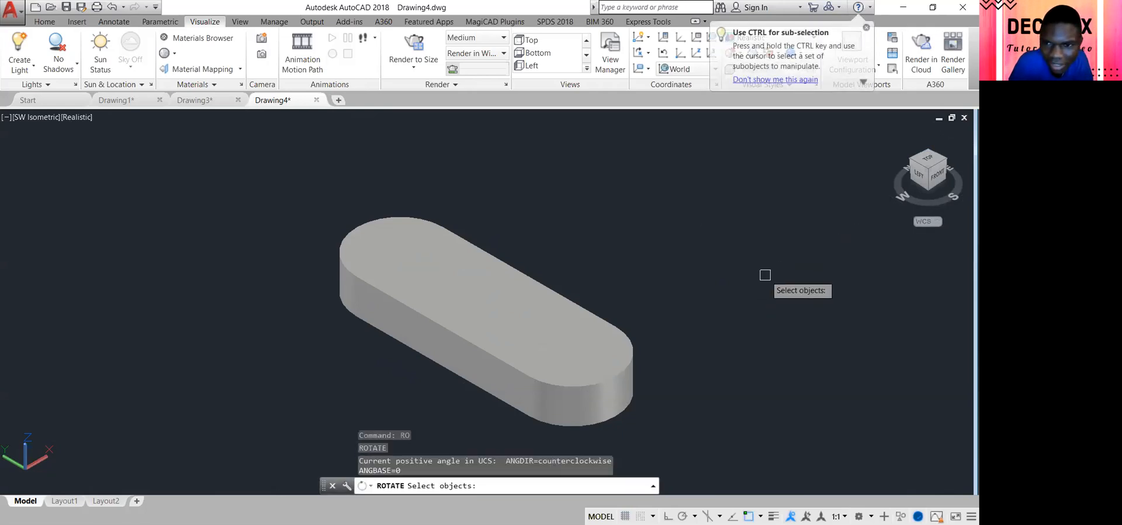
pyautogui.press('Escape')
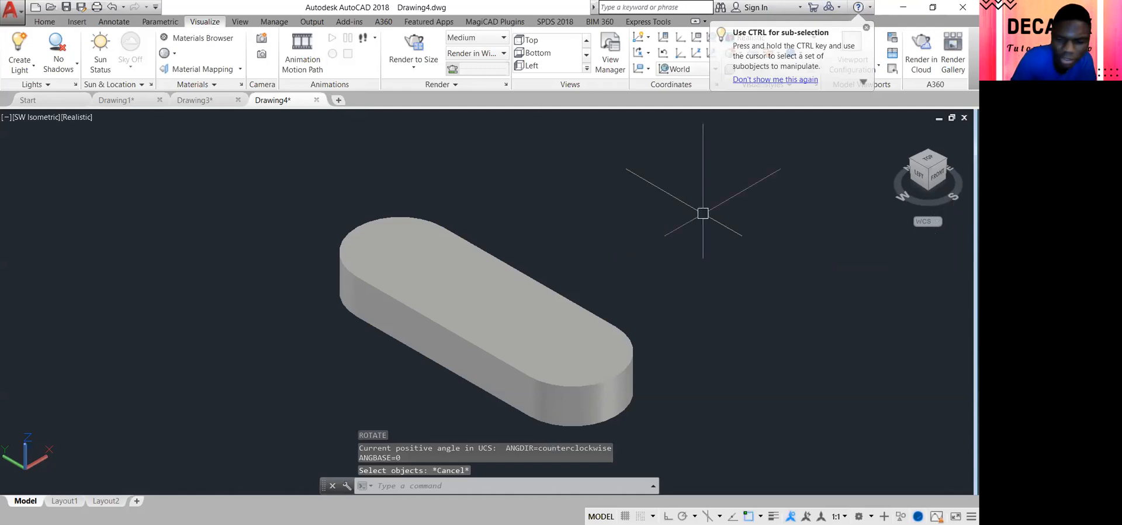
pyautogui.write('RO')
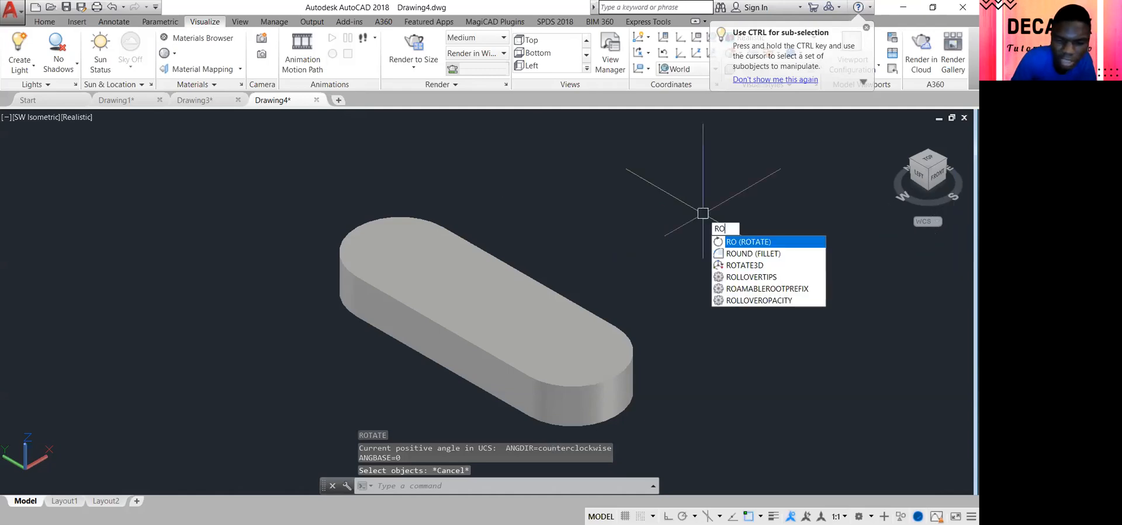
pyautogui.press('Escape')
# - Orbit the model to inspect the underside of the link solid for the hole
pyautogui.write('ORB')
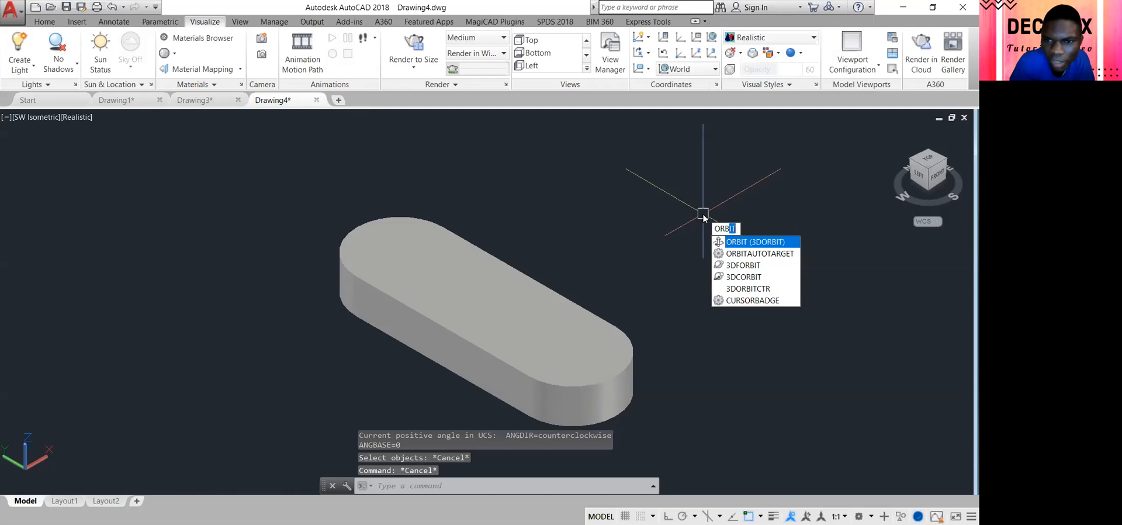
pyautogui.press('Return')
pyautogui.moveTo(645, 307); pyautogui.dragTo(559, 352)
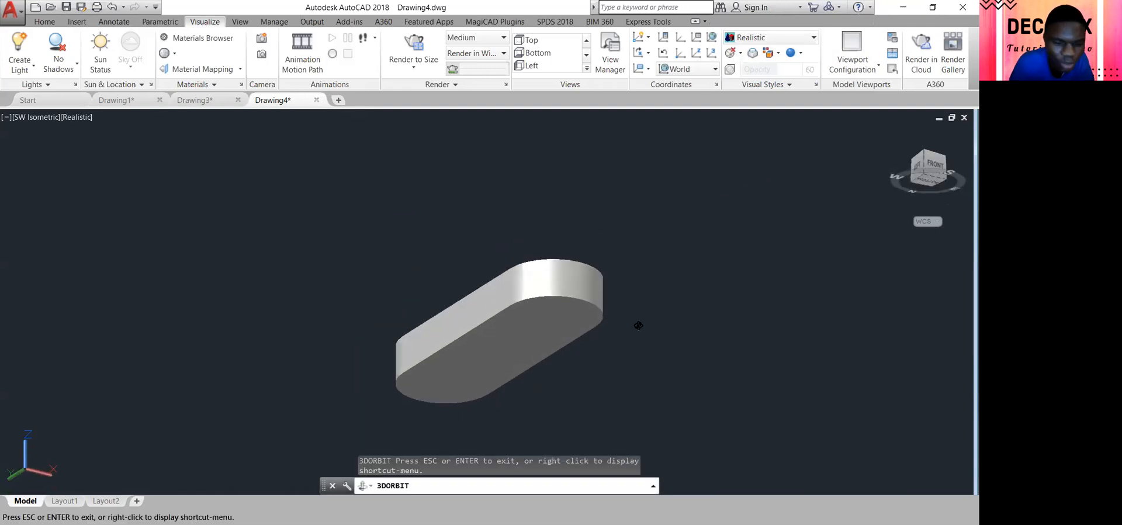
pyautogui.press('Escape')
# - Undo the orbit, the Rotate command and the subtraction of the cylinder
pyautogui.hotkey('ctrl', 'z')
pyautogui.hotkey('ctrl', 'z')
pyautogui.hotkey('ctrl', 'z')
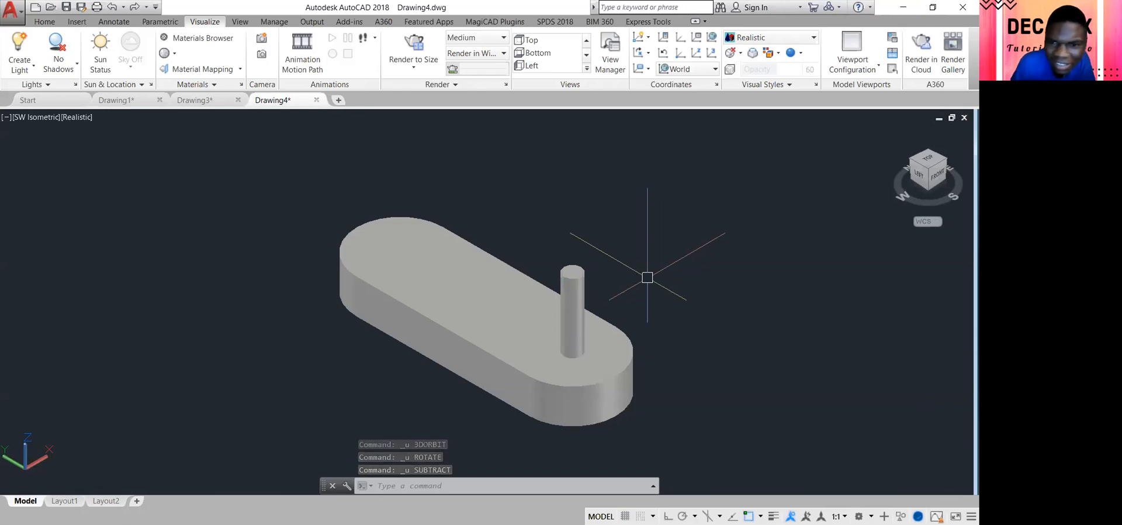
# - Try to move the small cylinder lower from a base point at its top centre, and undo that move
pyautogui.write('m')
pyautogui.press('Return')
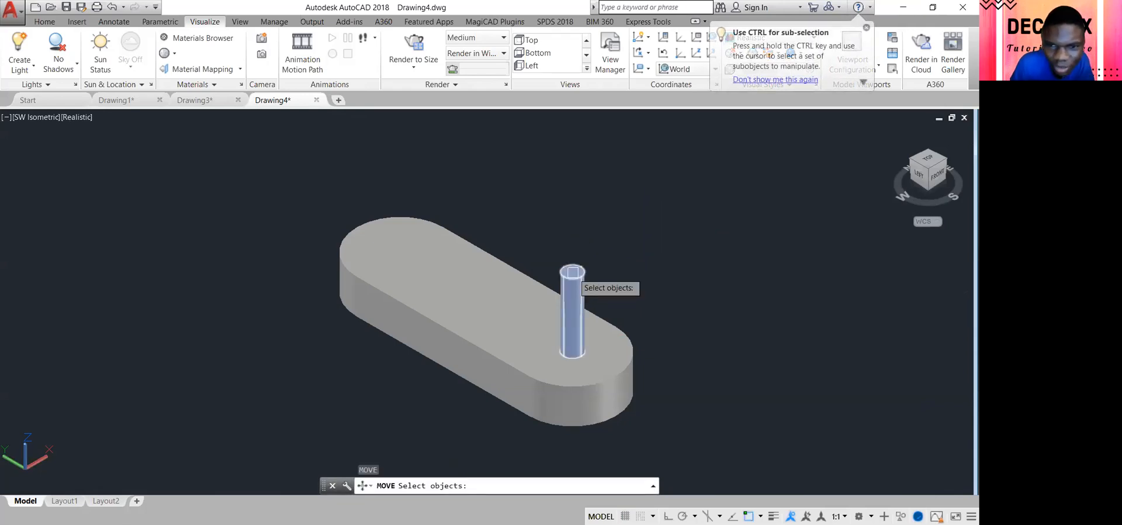
pyautogui.press('Return')
pyautogui.press('Return')
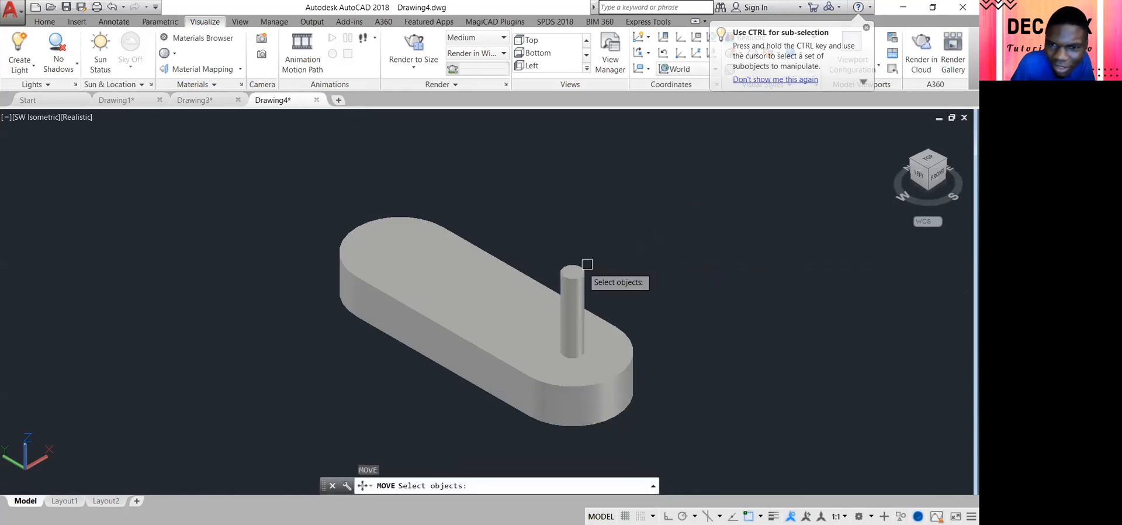
pyautogui.click(576, 269)
pyautogui.press('Return')
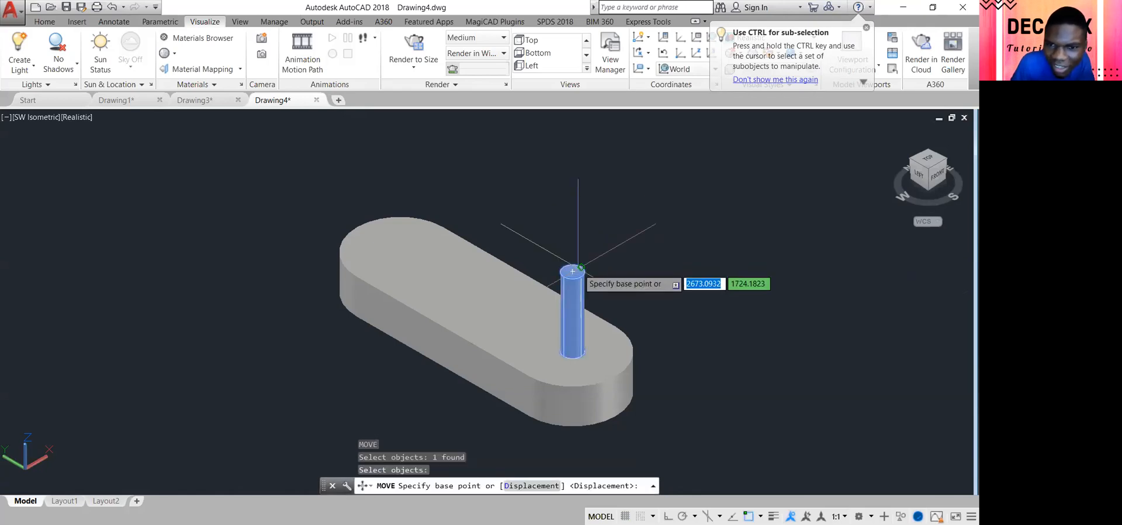
pyautogui.click(574, 271)
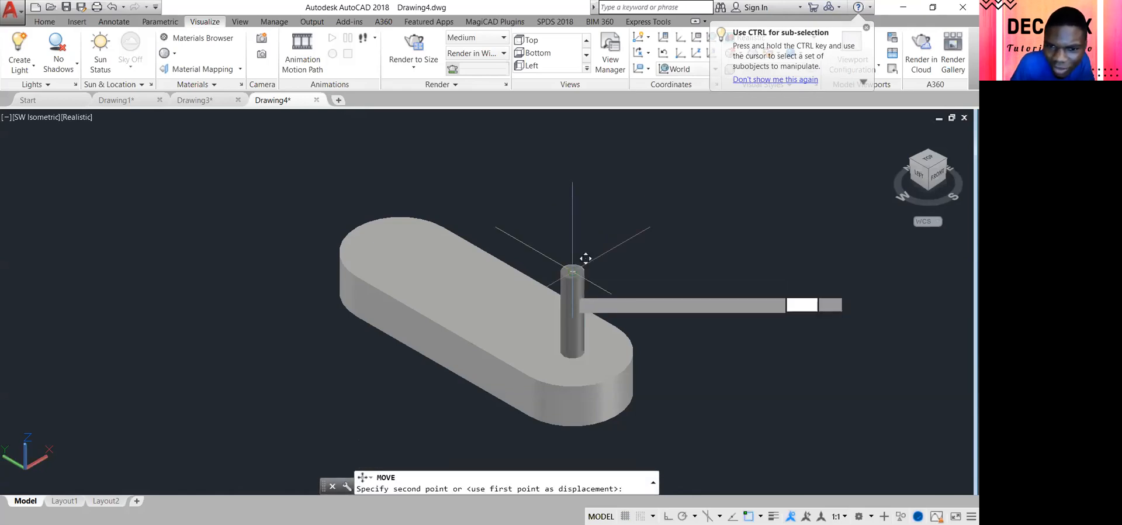
pyautogui.click(573, 307)
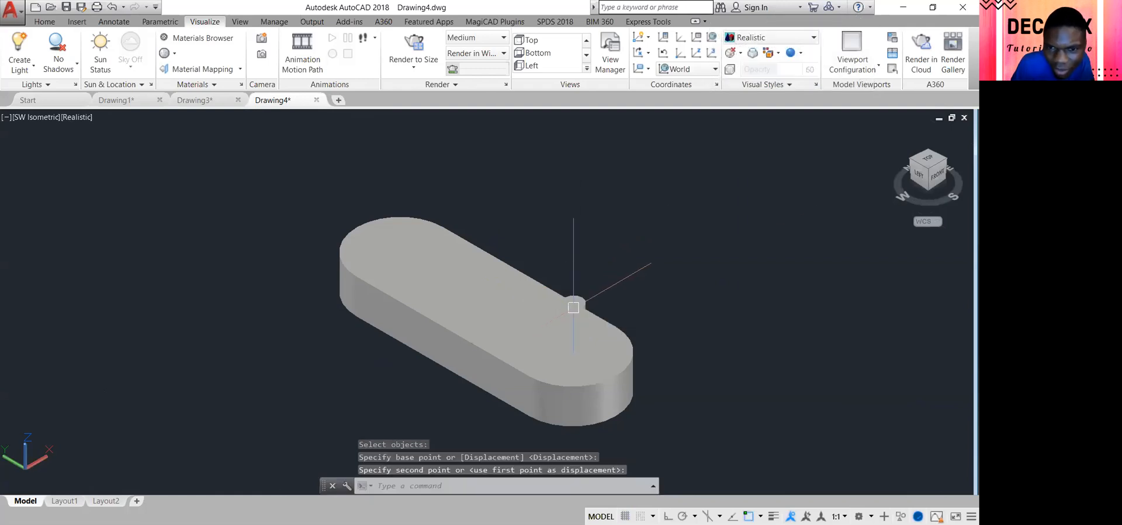
pyautogui.hotkey('ctrl', 'z')
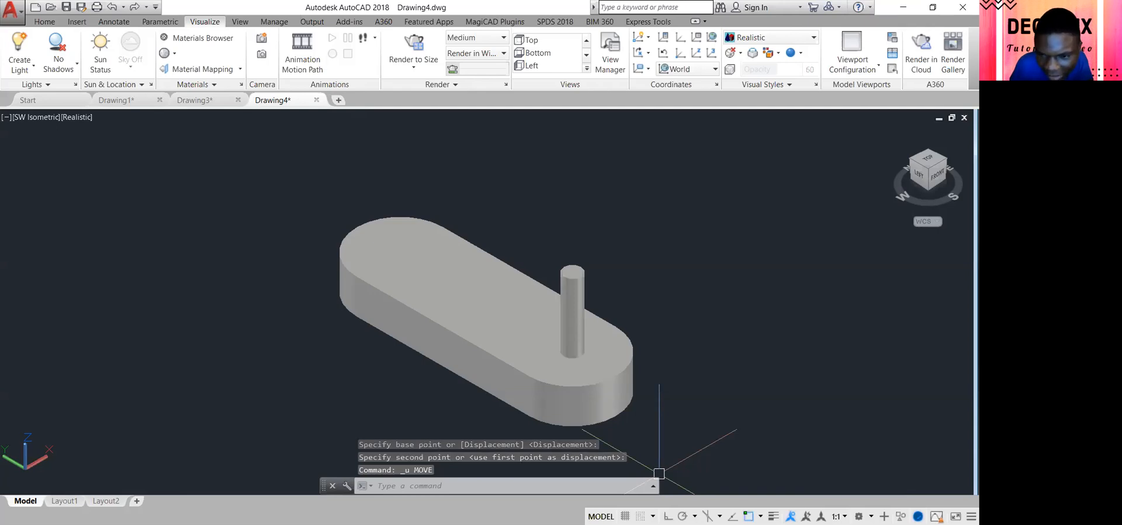
# - Orbit the round-ended link solid to inspect its hole from the underside and from above
pyautogui.keyDown('shift'); pyautogui.moveTo(719, 487); pyautogui.dragTo(744, 483, button='middle'); pyautogui.keyUp('shift')
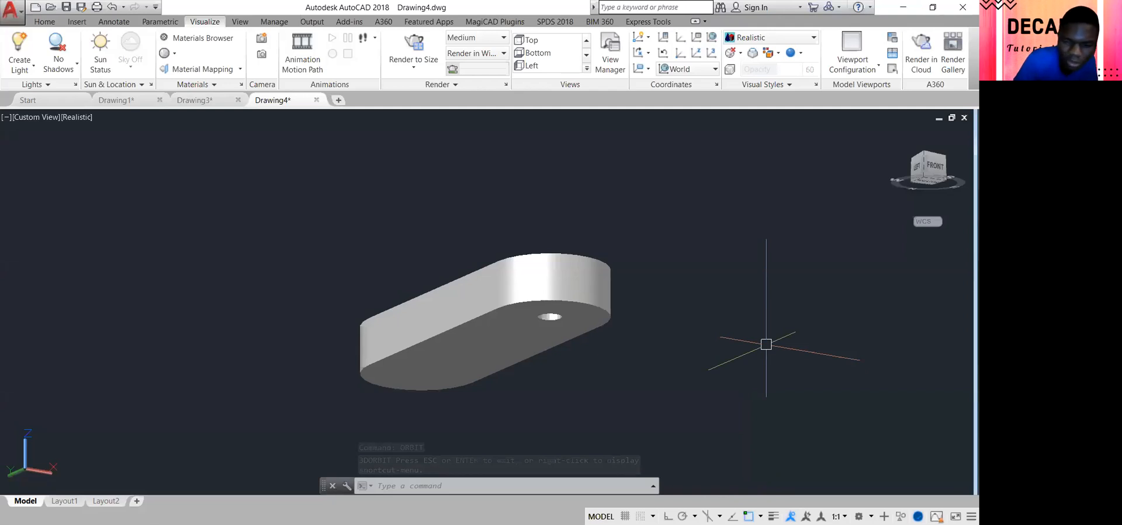
pyautogui.write('ORBI')
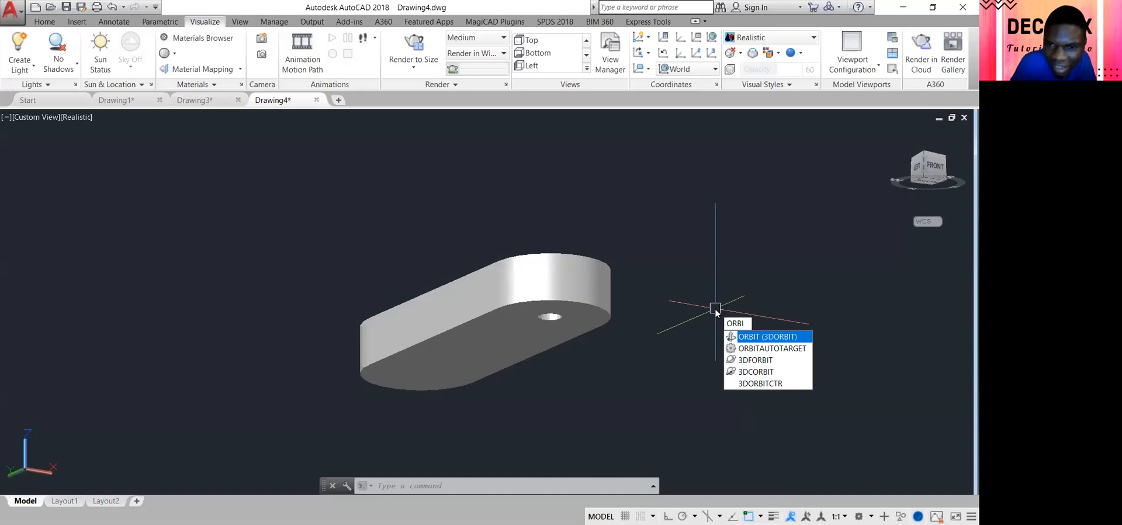
pyautogui.press('Return')
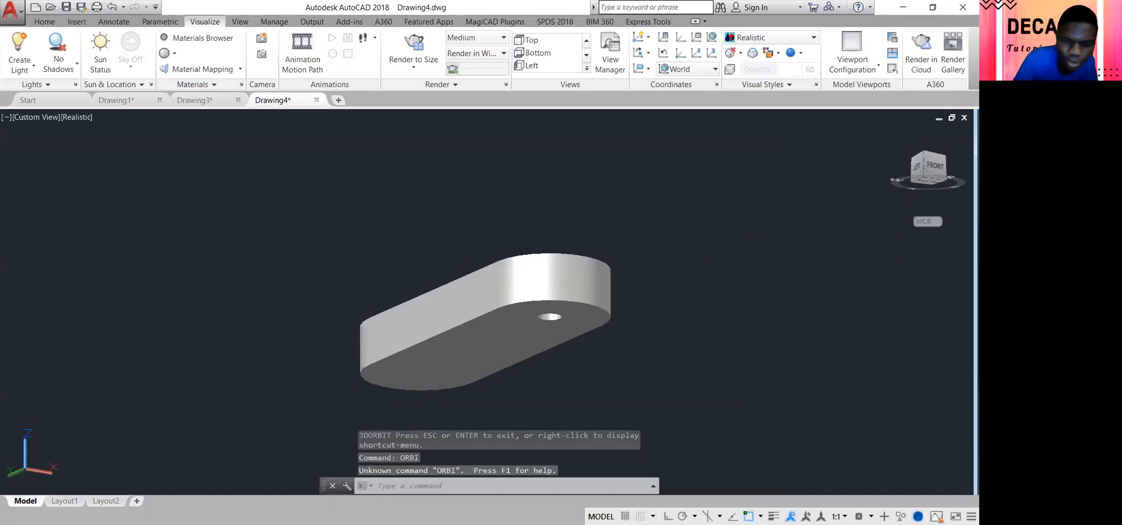
pyautogui.write('3DORBIT')
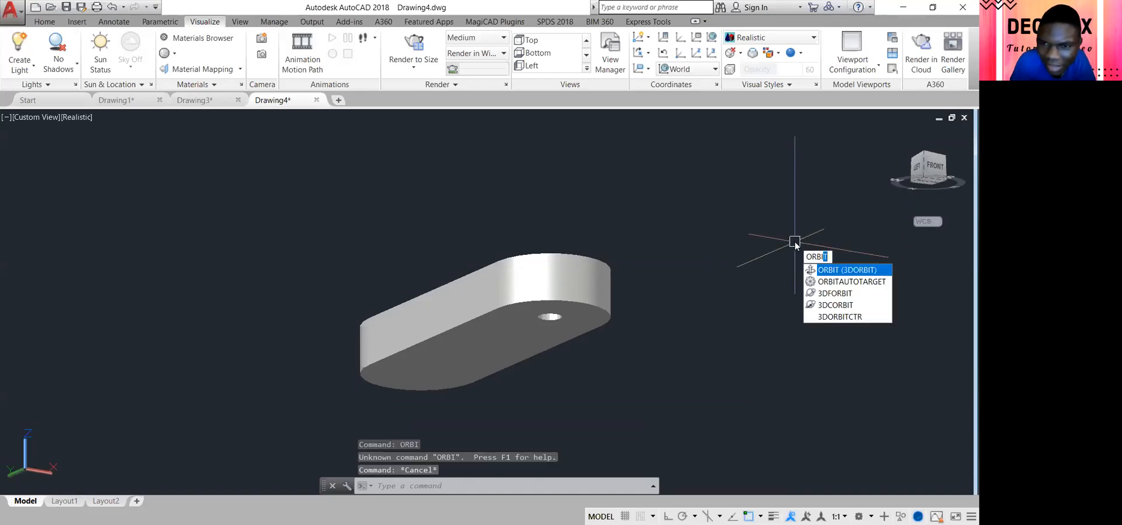
pyautogui.press('Return')
pyautogui.moveTo(704, 301); pyautogui.dragTo(591, 452)
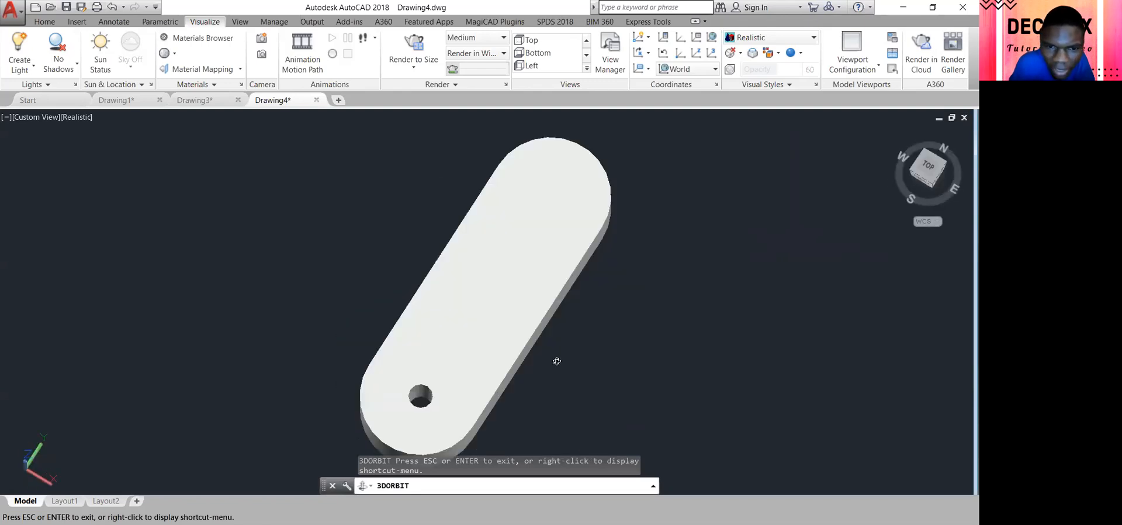
pyautogui.moveTo(557, 361); pyautogui.dragTo(642, 368)
pyautogui.press('Escape')
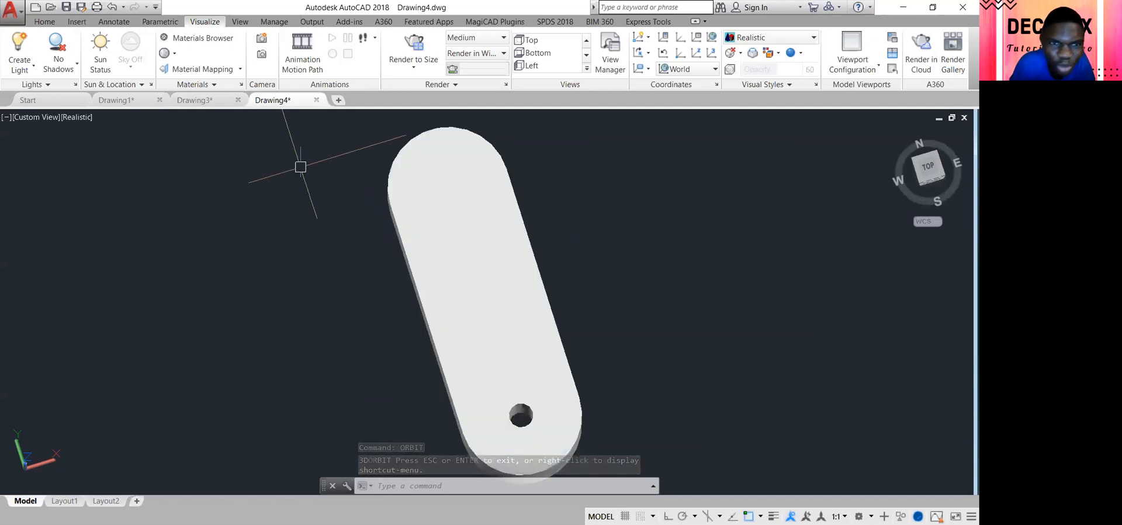
# - Create a new drawing and draw a horizontal polyline 150 long with Ortho on
pyautogui.click(338, 99)
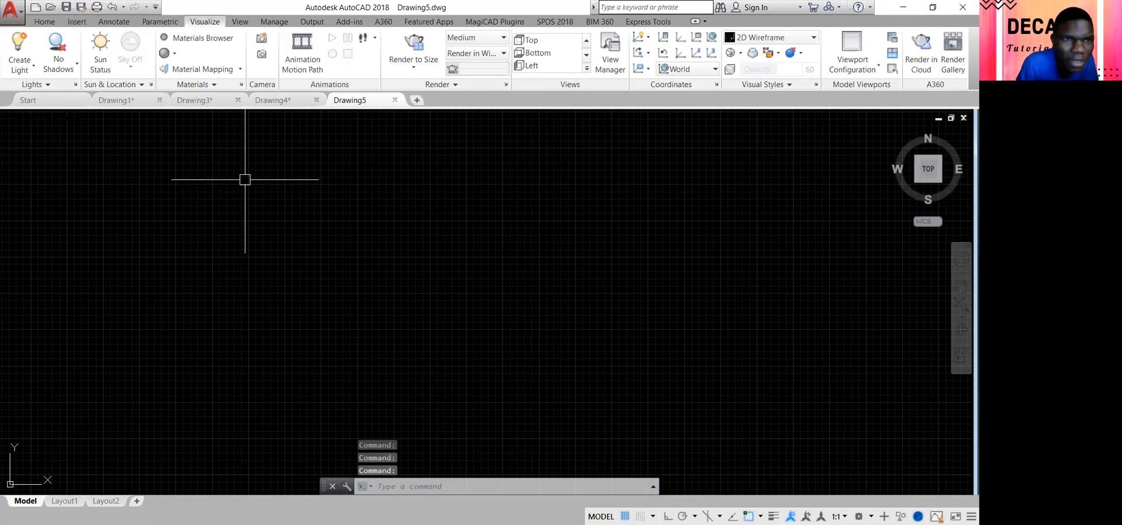
pyautogui.click(41, 22)
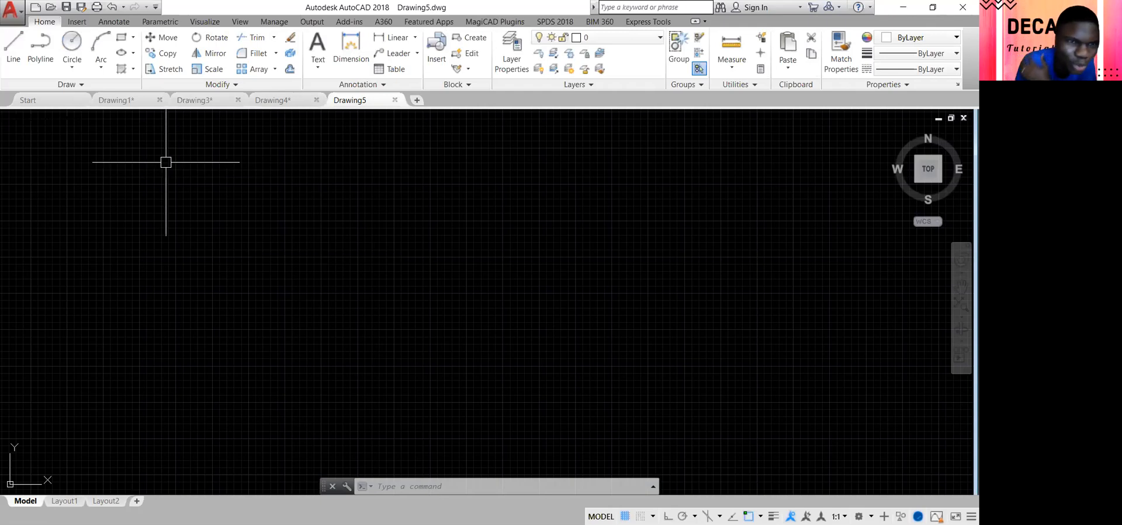
pyautogui.click(40, 49)
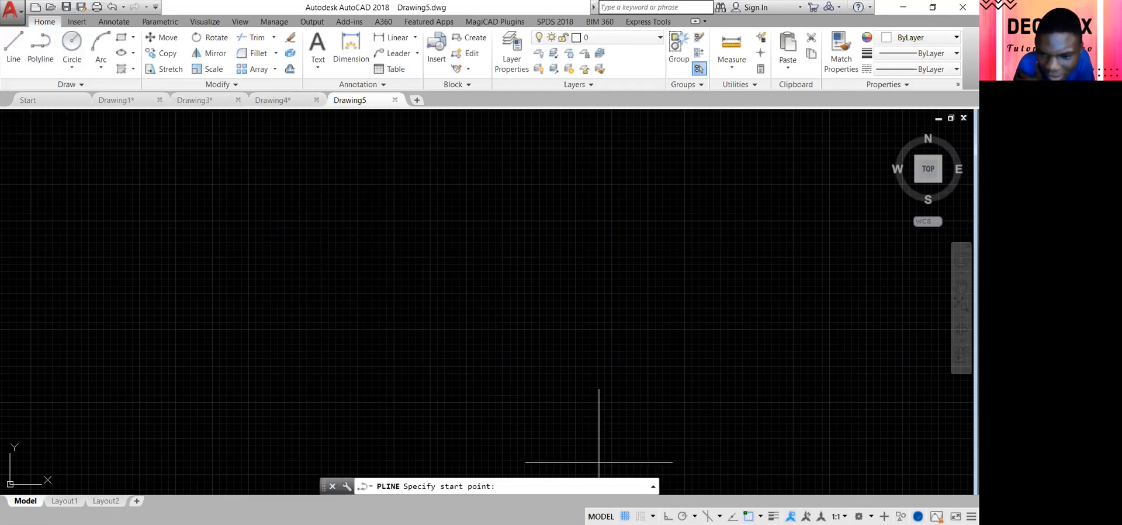
pyautogui.press('F8')
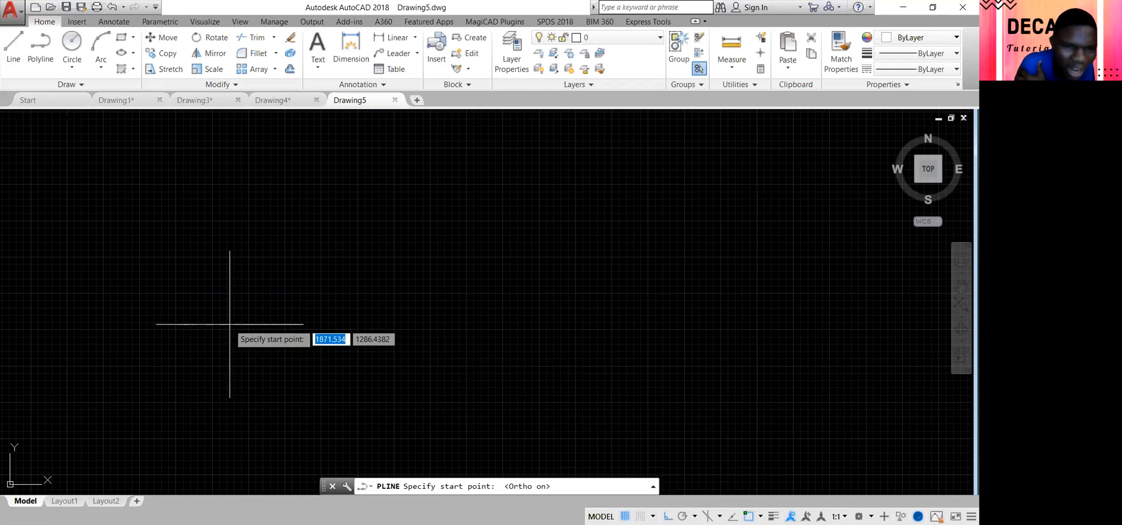
pyautogui.click(177, 330)
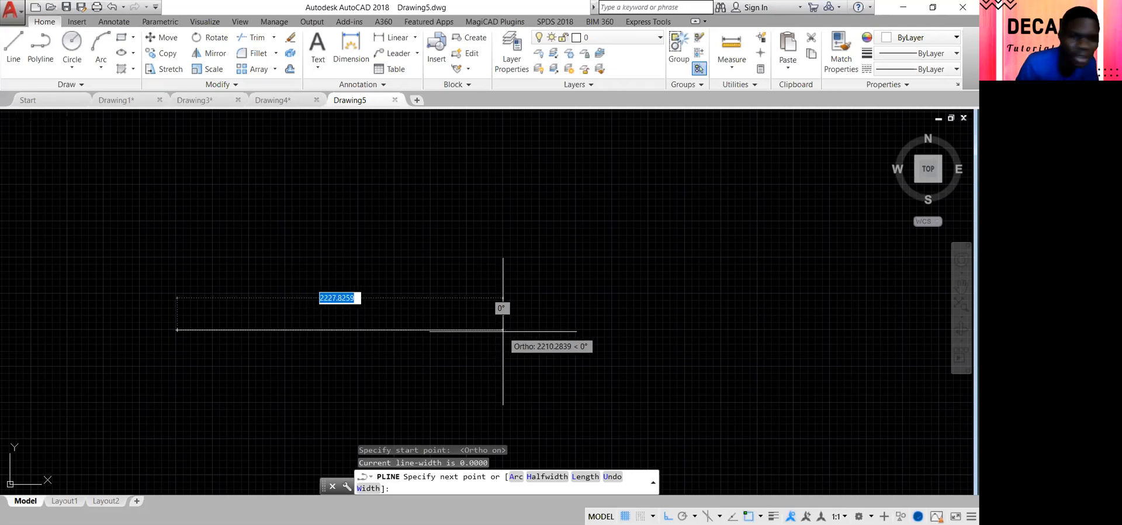
pyautogui.write('150')
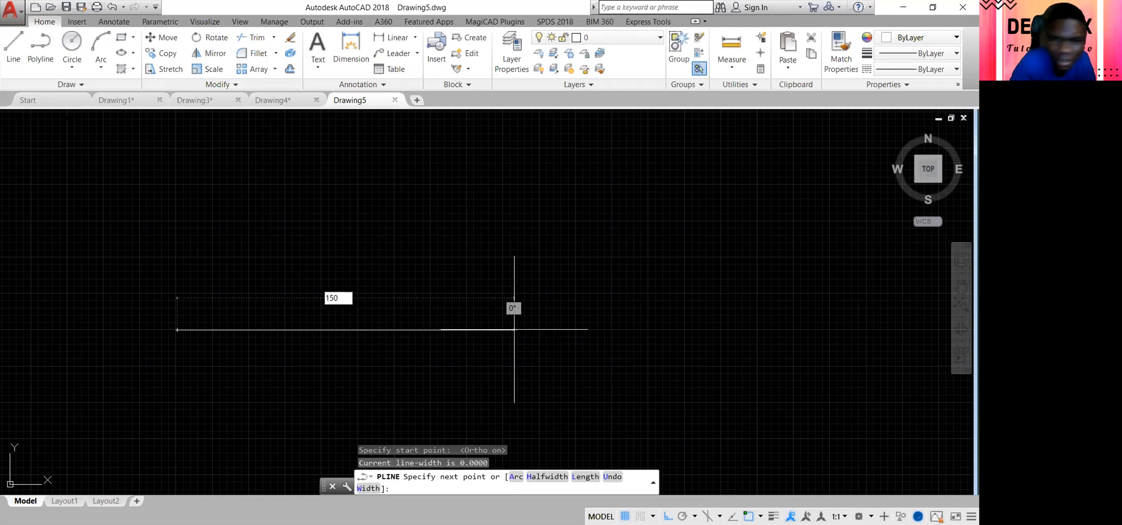
pyautogui.press('Return')
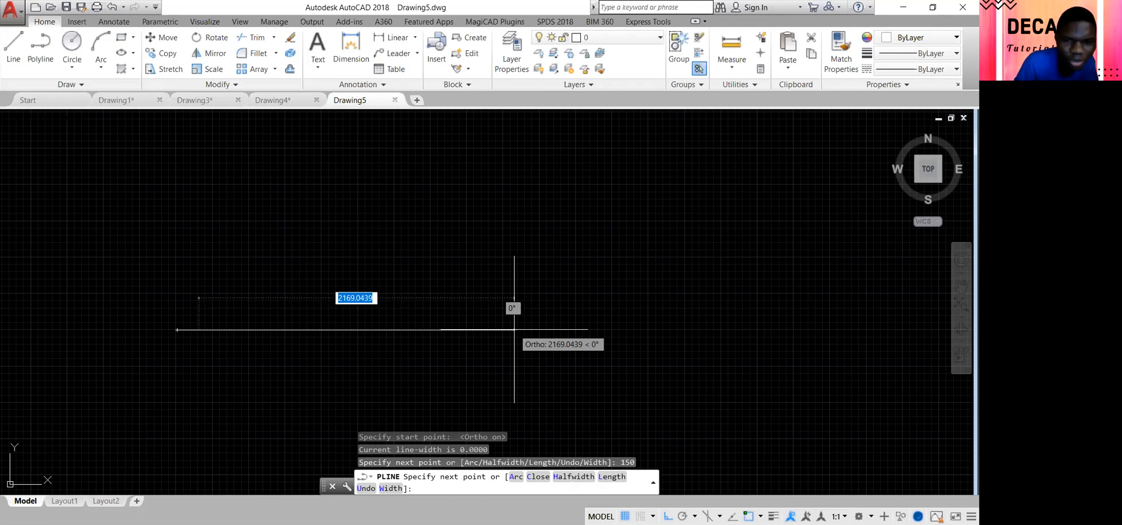
pyautogui.press('Return')
# - Zoom in on the horizontal line and pan the view to leave drawing space above it
pyautogui.write('z')
pyautogui.press('Return')
pyautogui.click(139, 296)
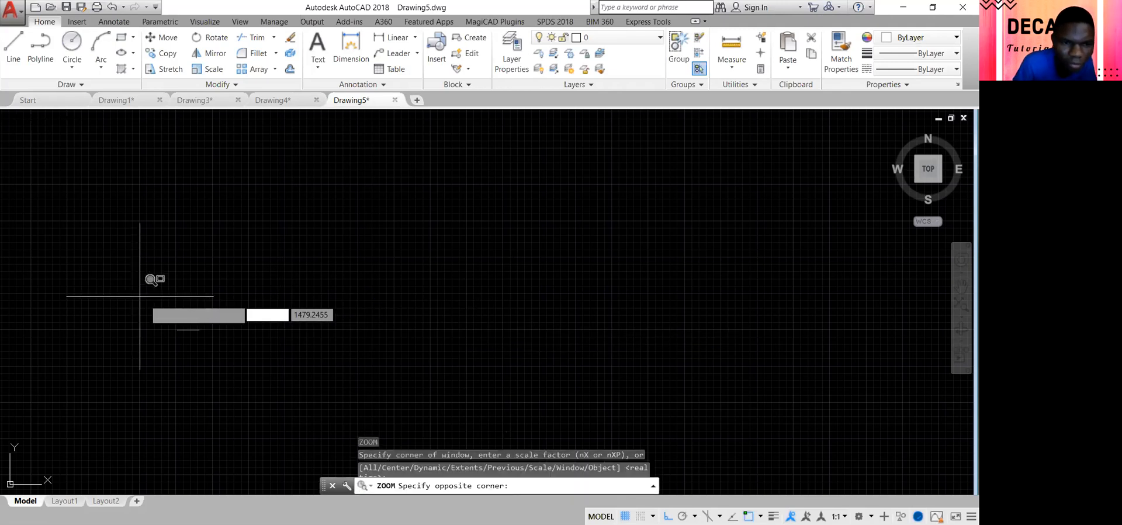
pyautogui.click(239, 340)
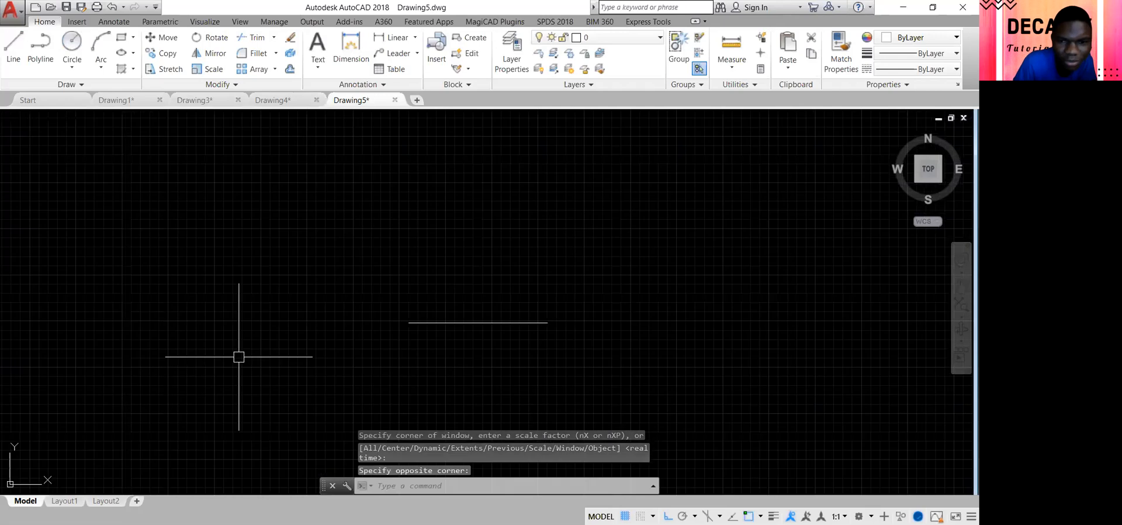
pyautogui.press('Return')
pyautogui.click(328, 296)
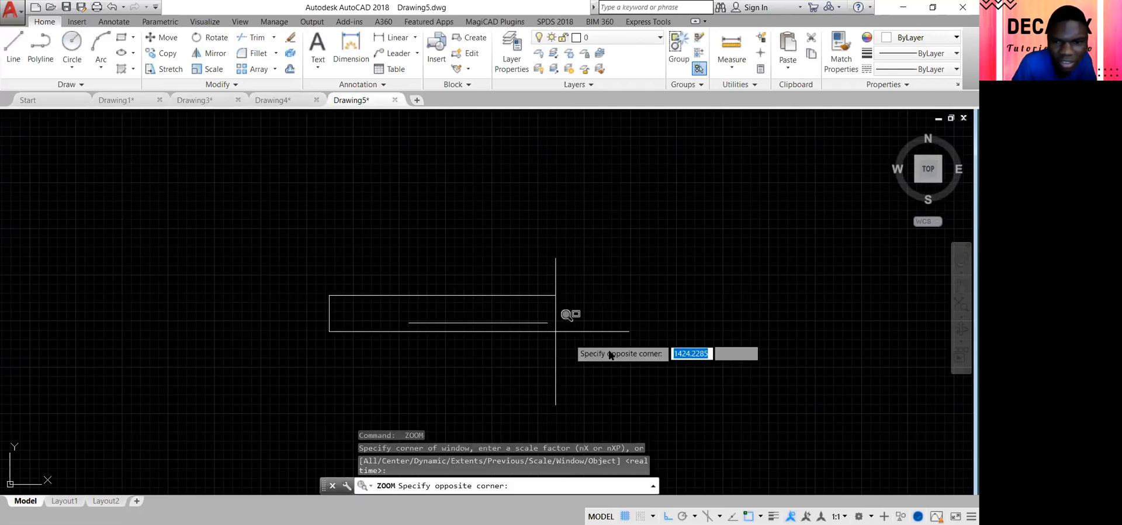
pyautogui.click(610, 349)
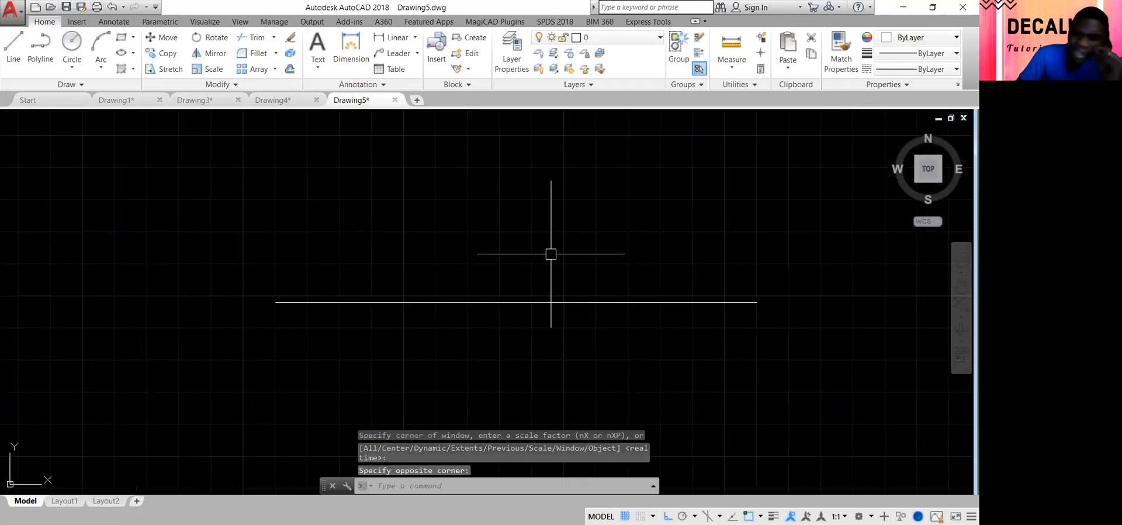
pyautogui.write('P')
pyautogui.press('Return')
pyautogui.moveTo(551, 262); pyautogui.dragTo(549, 313)
pyautogui.press('Escape')
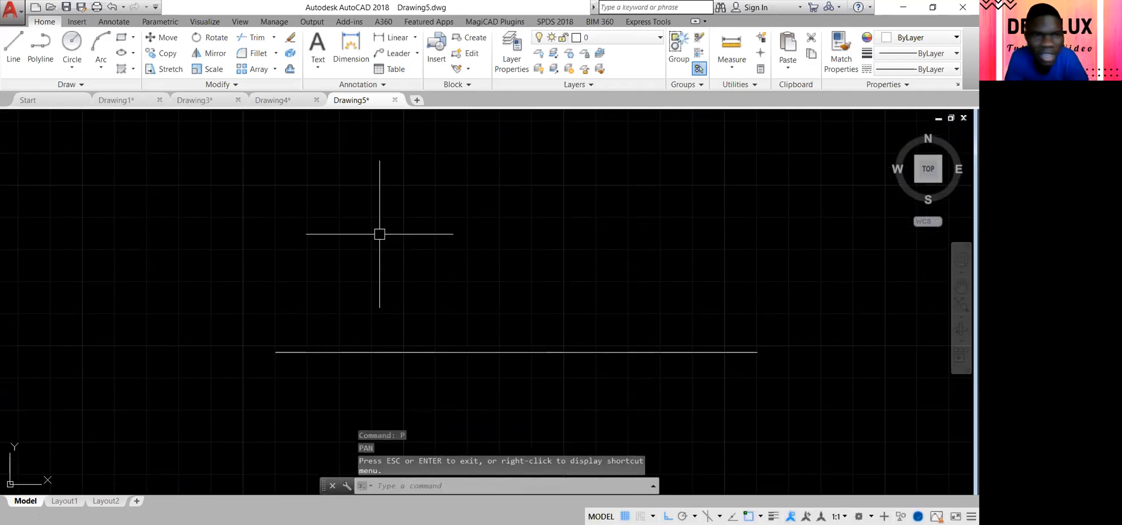
# - Draw a polyline from the base line's right end going up, left, down-left at a slant about 42 long with Ortho off, and horizontally left with Ortho on
pyautogui.click(41, 61)
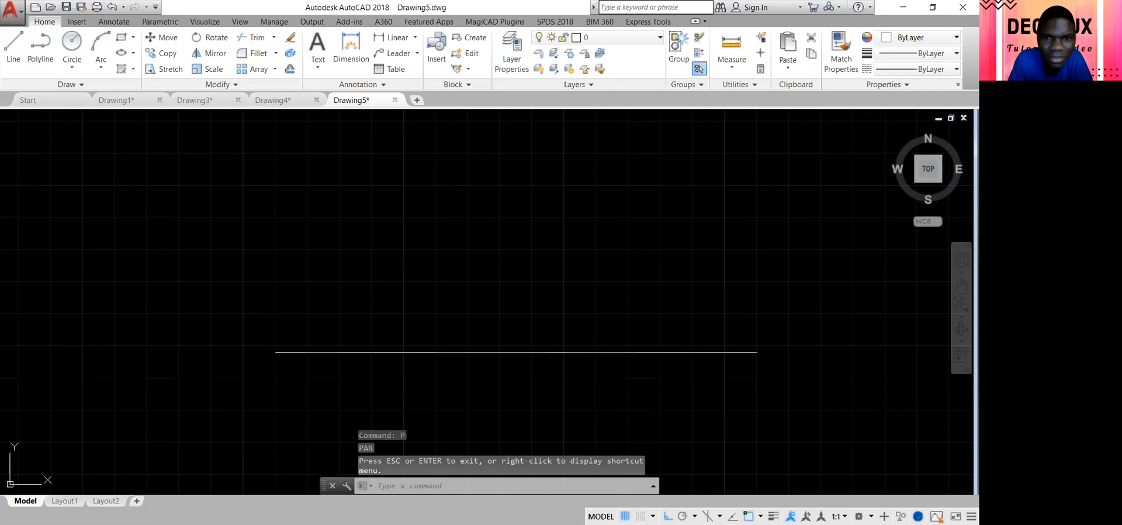
pyautogui.click(757, 352)
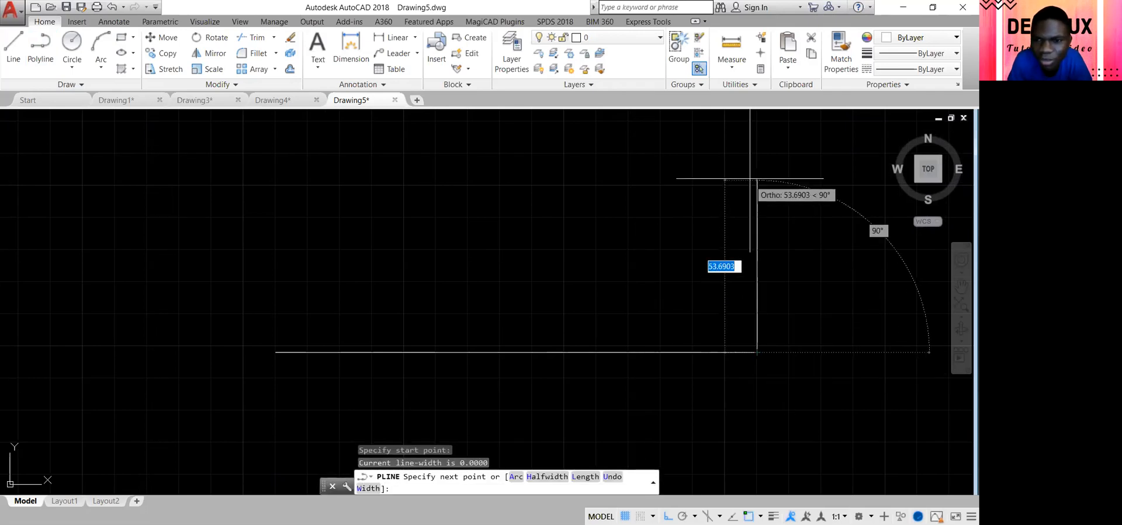
pyautogui.click(732, 126)
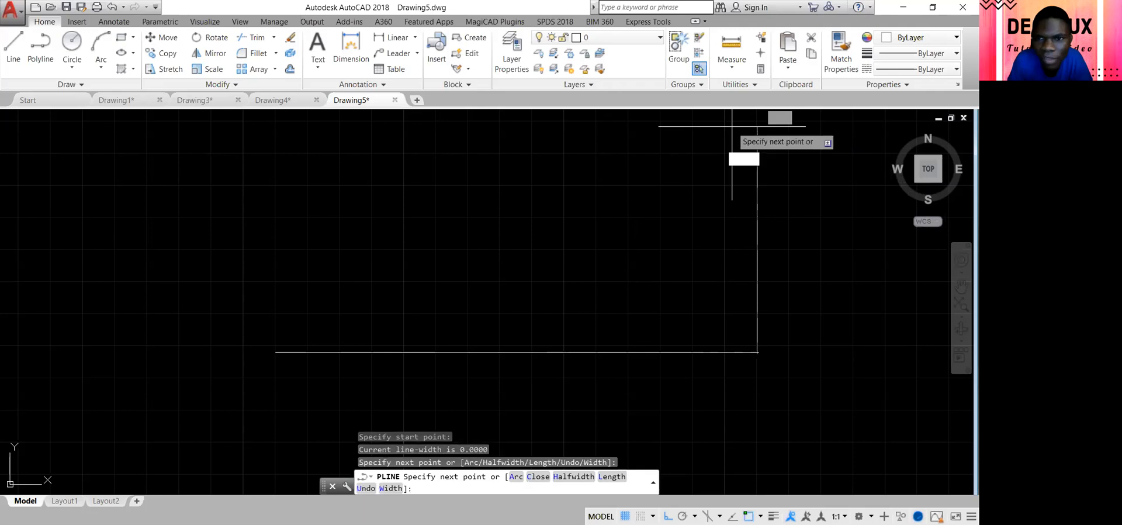
pyautogui.click(640, 140)
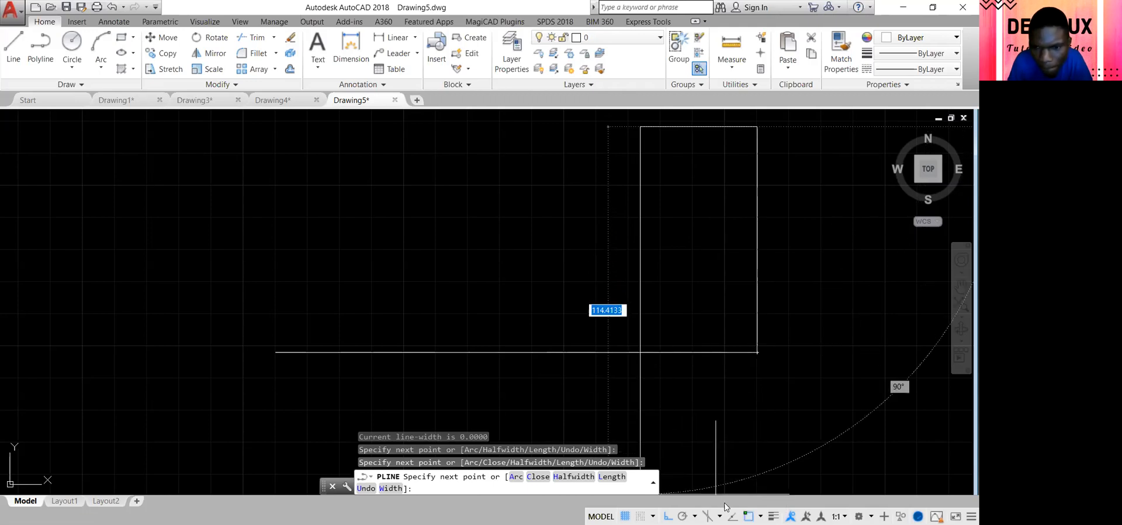
pyautogui.click(668, 516)
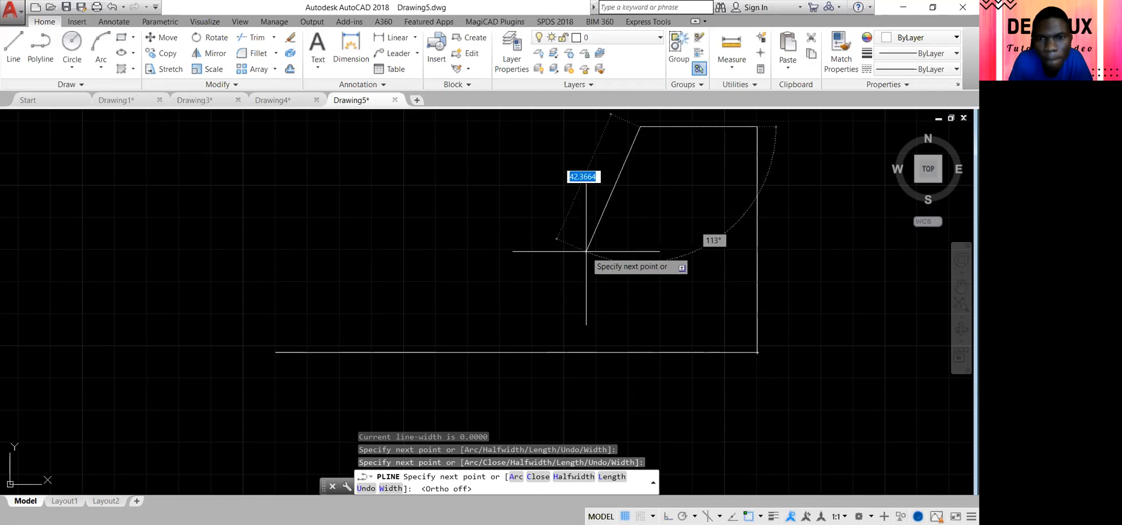
pyautogui.click(586, 251)
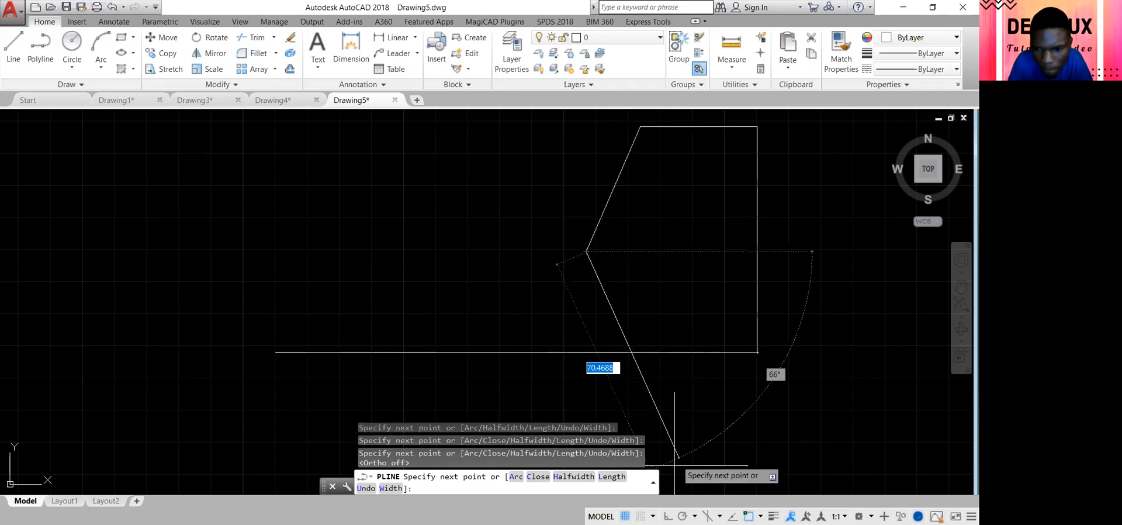
pyautogui.press('F8')
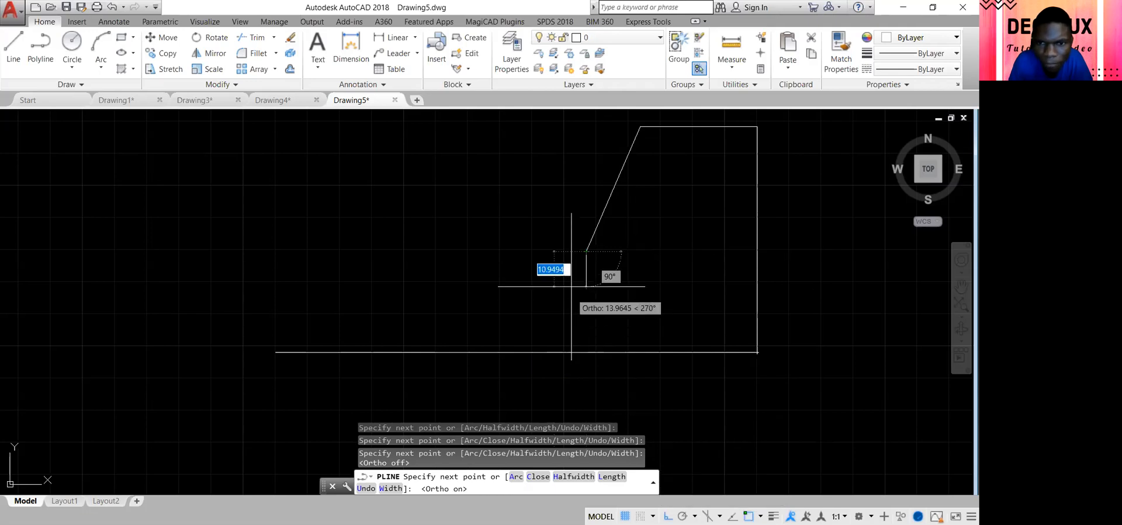
pyautogui.click(516, 271)
pyautogui.press('Return')
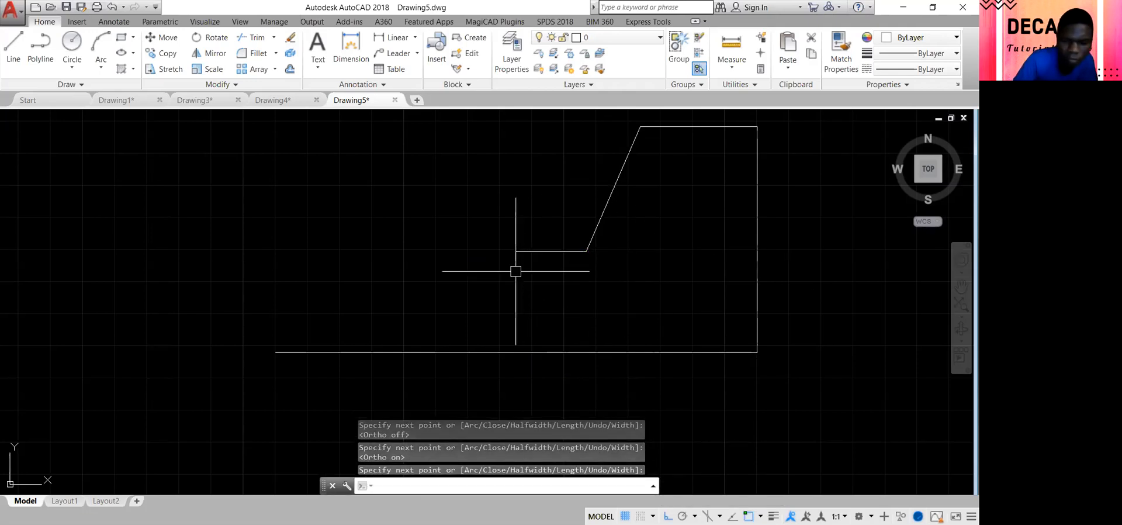
# - Mirror the right-hand polyline about a vertical line through the midpoint of the notch floor, keeping the source object
pyautogui.write('MI')
pyautogui.press('Return')
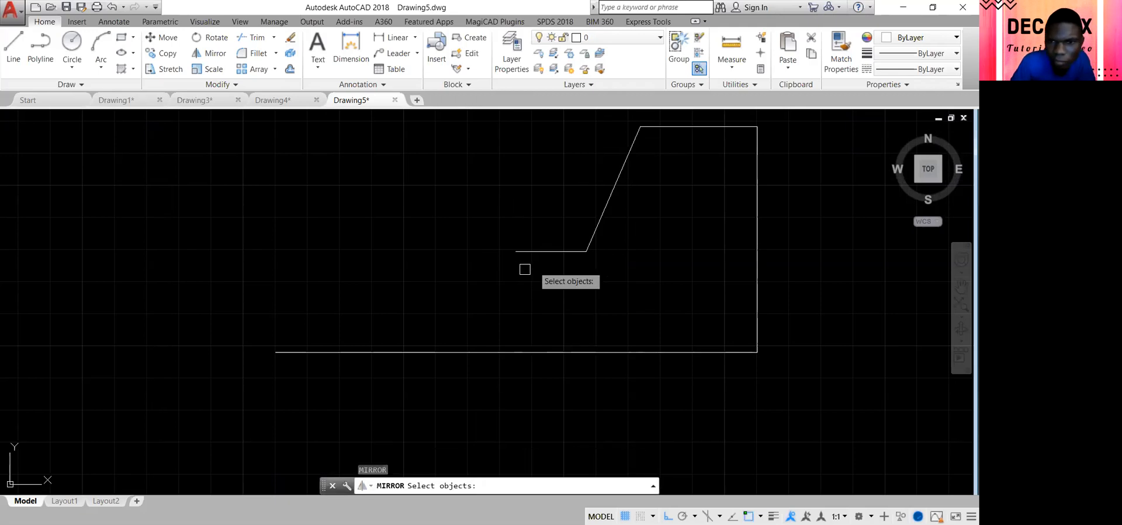
pyautogui.click(609, 201)
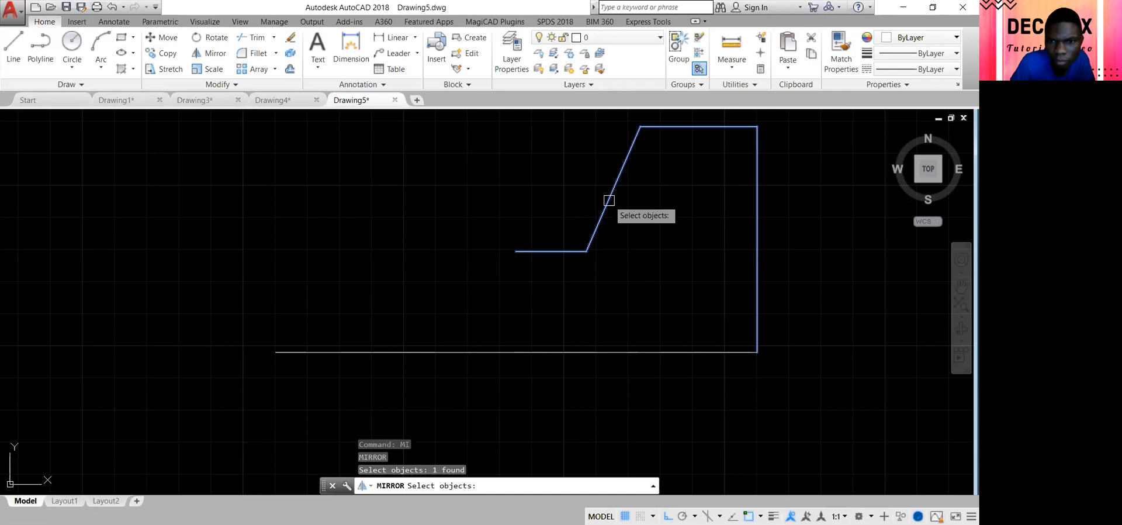
pyautogui.press('Return')
pyautogui.click(551, 252)
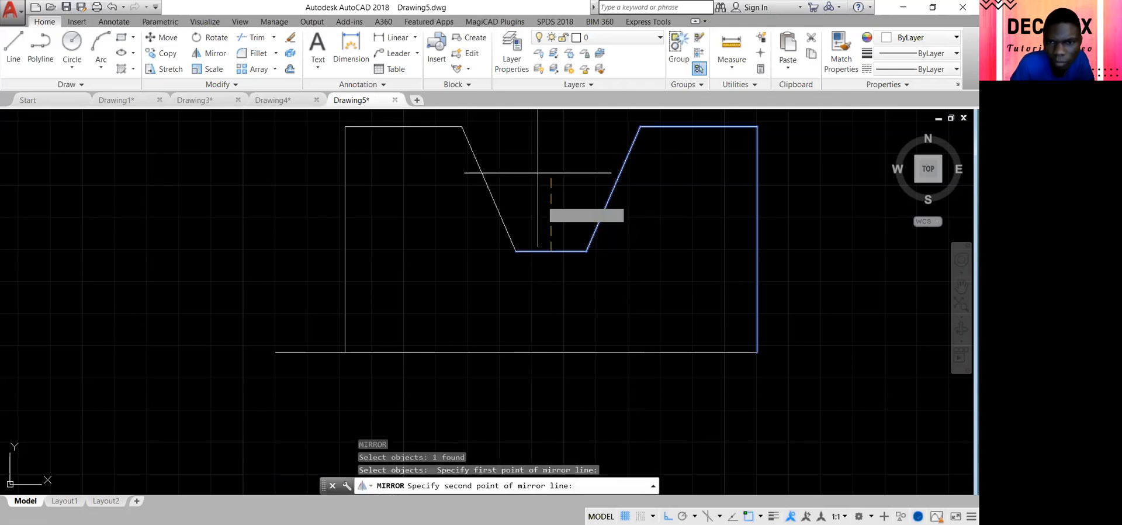
pyautogui.click(534, 165)
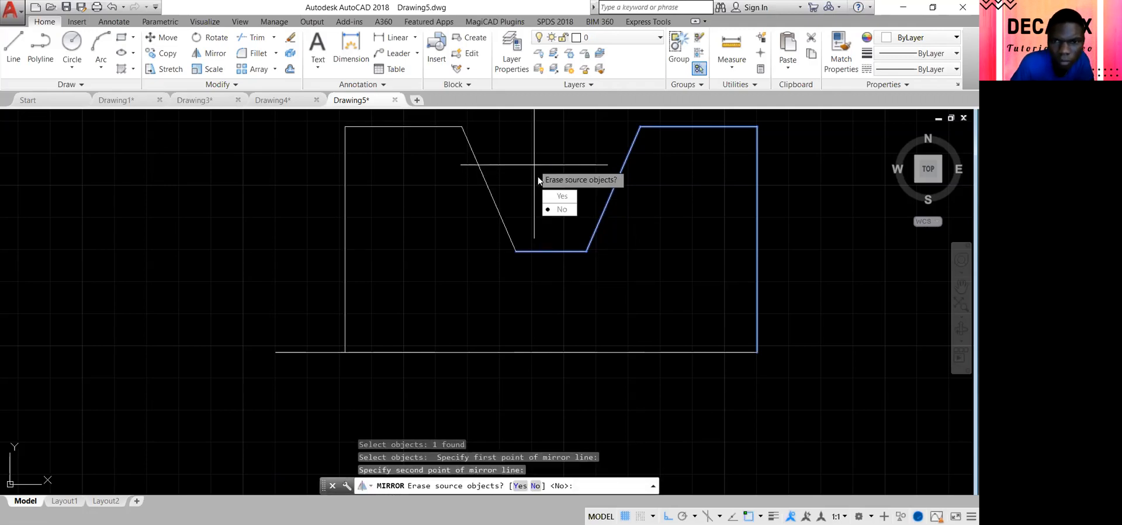
pyautogui.click(561, 209)
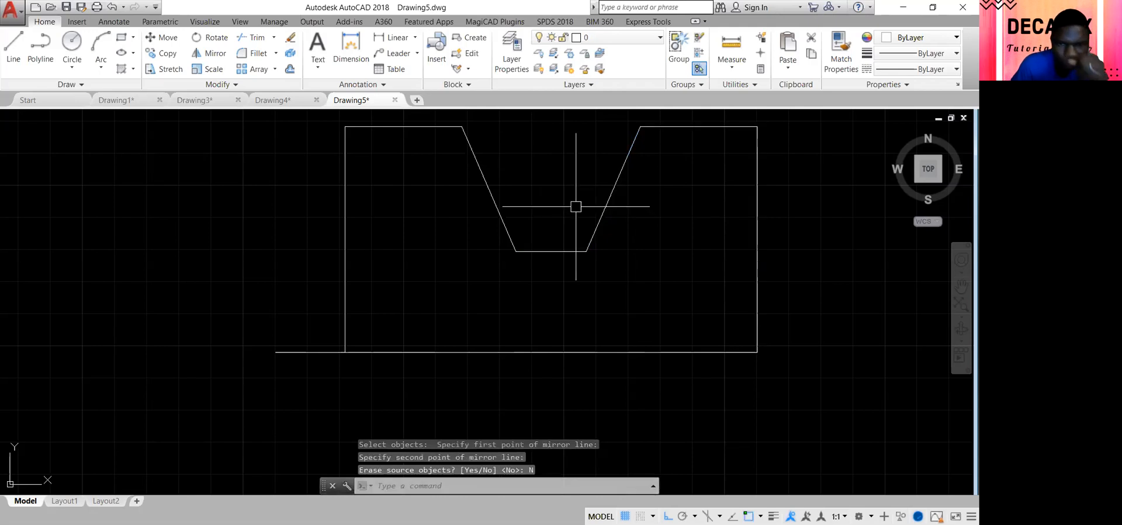
# - Fillet both upper corners of the profile's left block with radius 10
pyautogui.write('f')
pyautogui.press('Return')
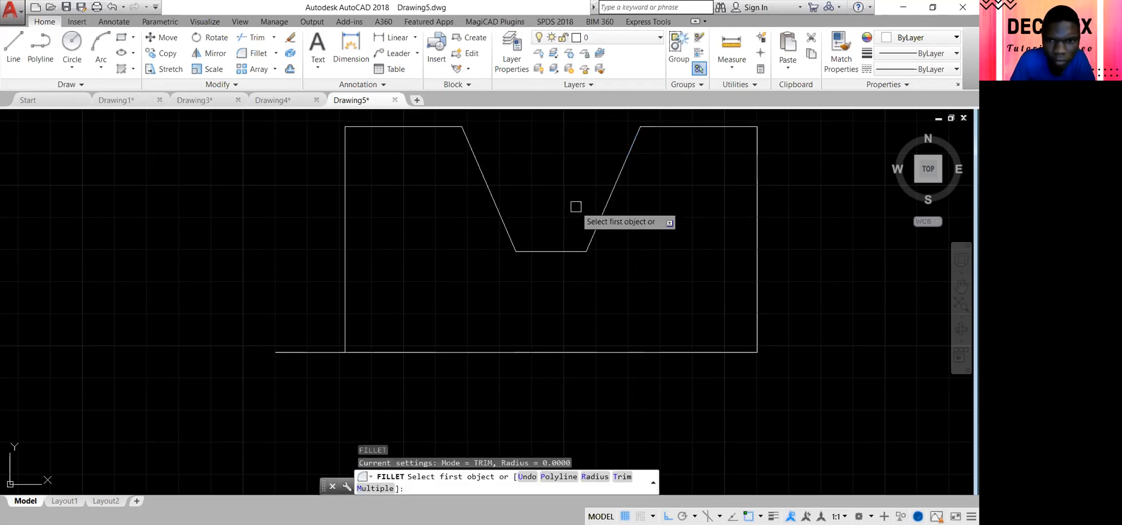
pyautogui.write('r')
pyautogui.press('Return')
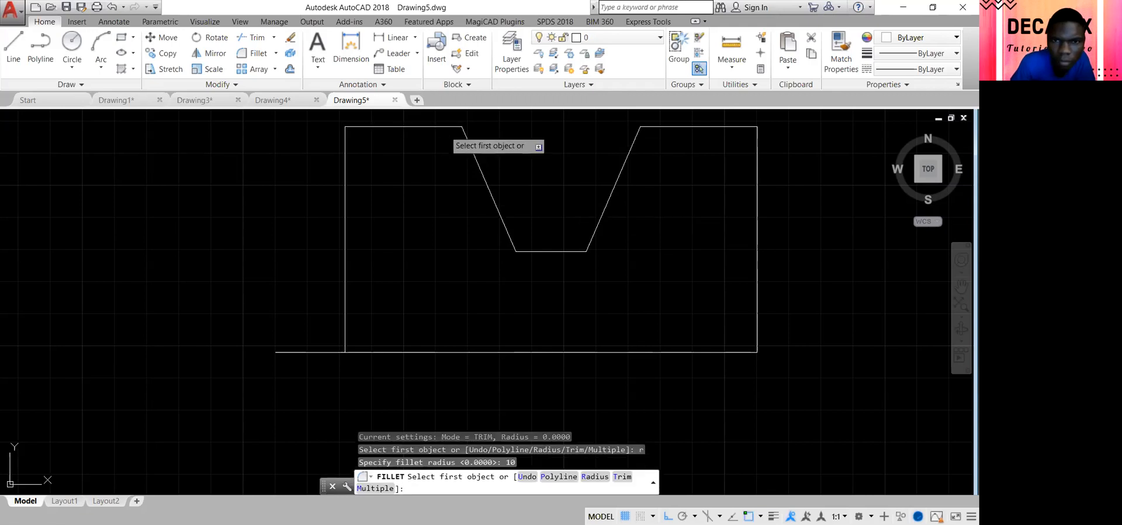
pyautogui.click(447, 127)
pyautogui.click(475, 160)
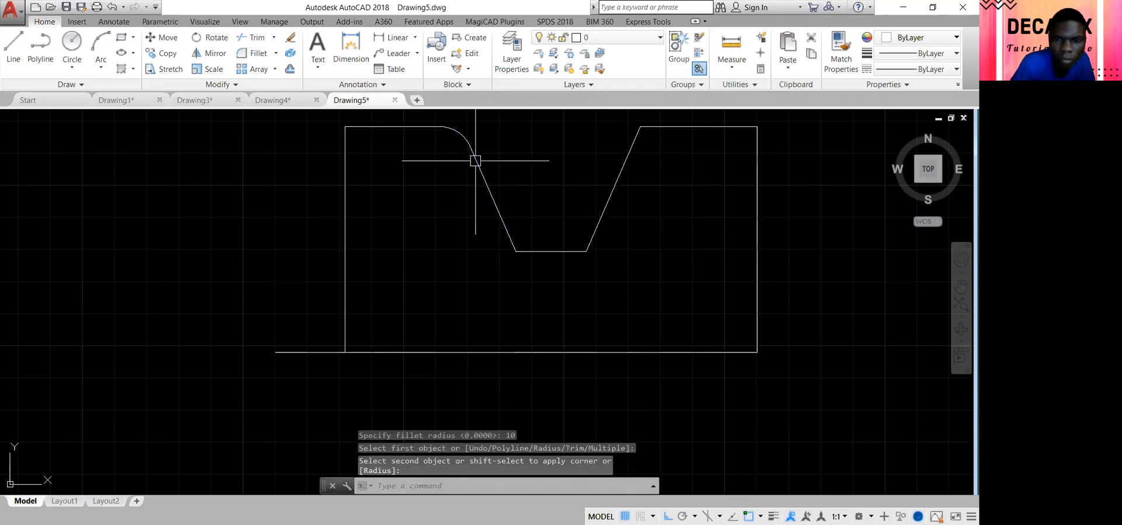
pyautogui.press('Return')
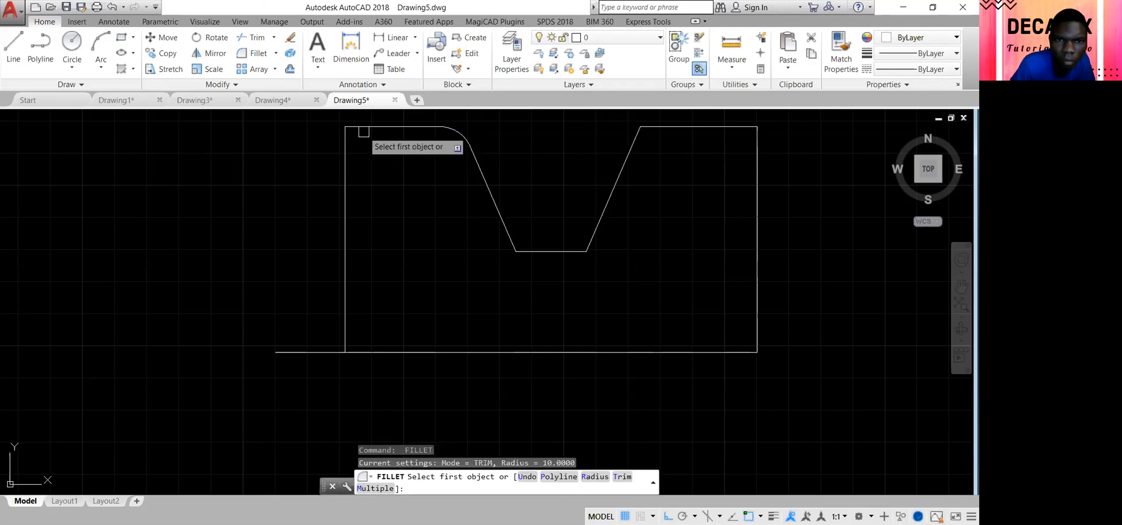
pyautogui.click(363, 127)
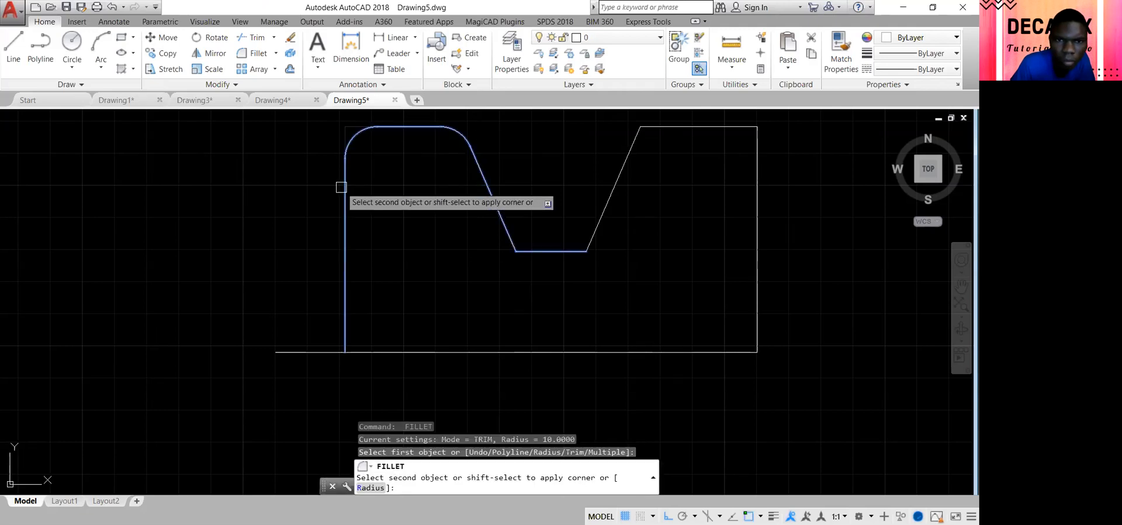
pyautogui.click(345, 175)
# - Fillet the two bottom corners of the notch with radius 10
pyautogui.press('Return')
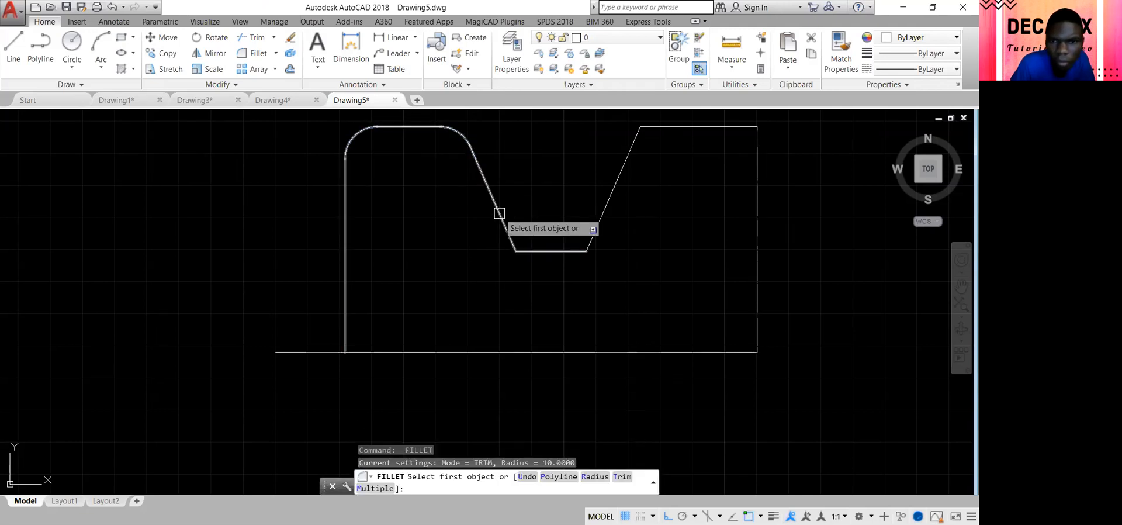
pyautogui.click(504, 227)
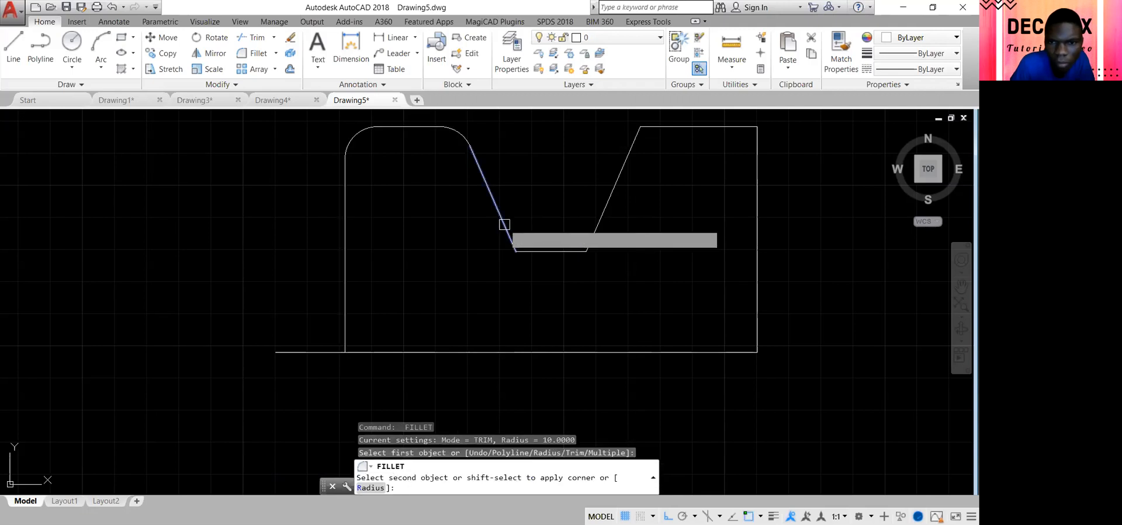
pyautogui.click(531, 251)
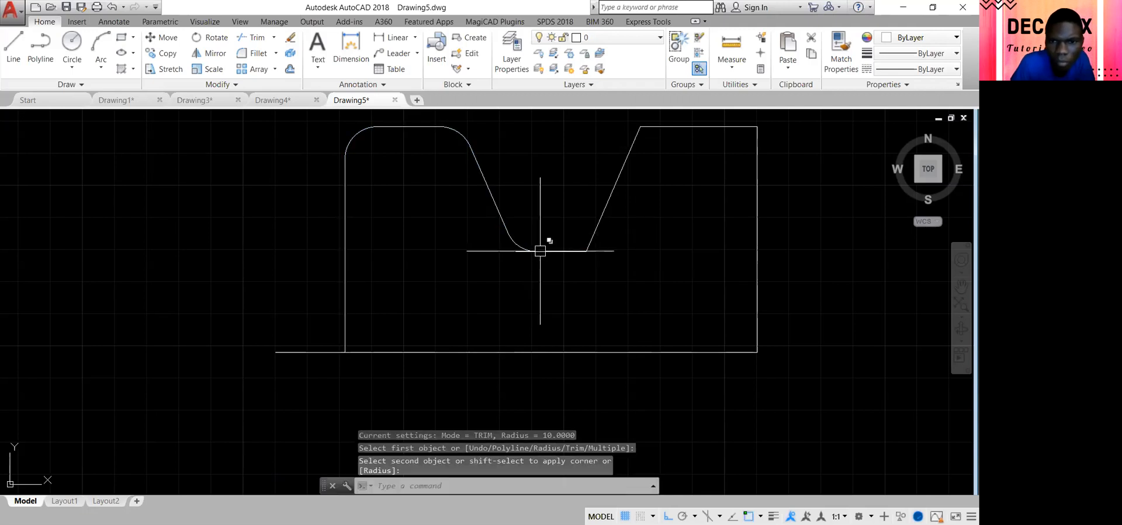
pyautogui.press('Return')
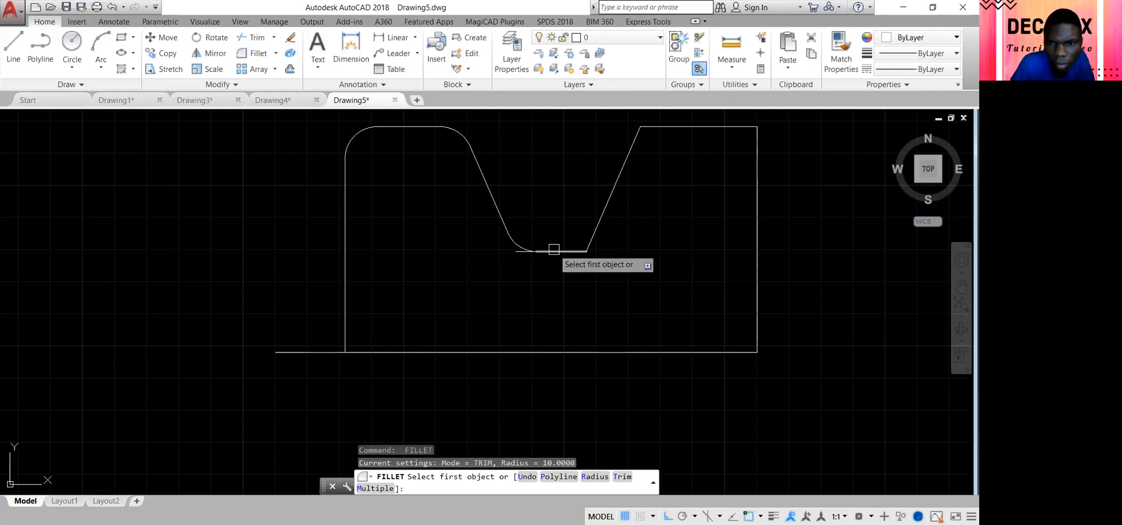
pyautogui.click(554, 249)
pyautogui.click(590, 291)
pyautogui.click(600, 218)
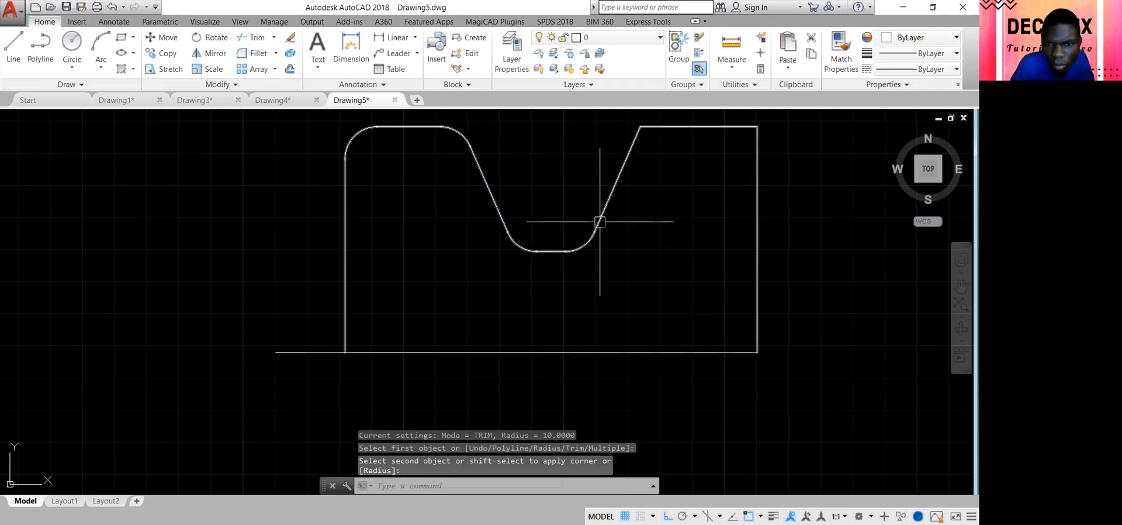
# - Fillet both upper corners of the profile's right block with radius 10
pyautogui.press('Return')
pyautogui.click(628, 156)
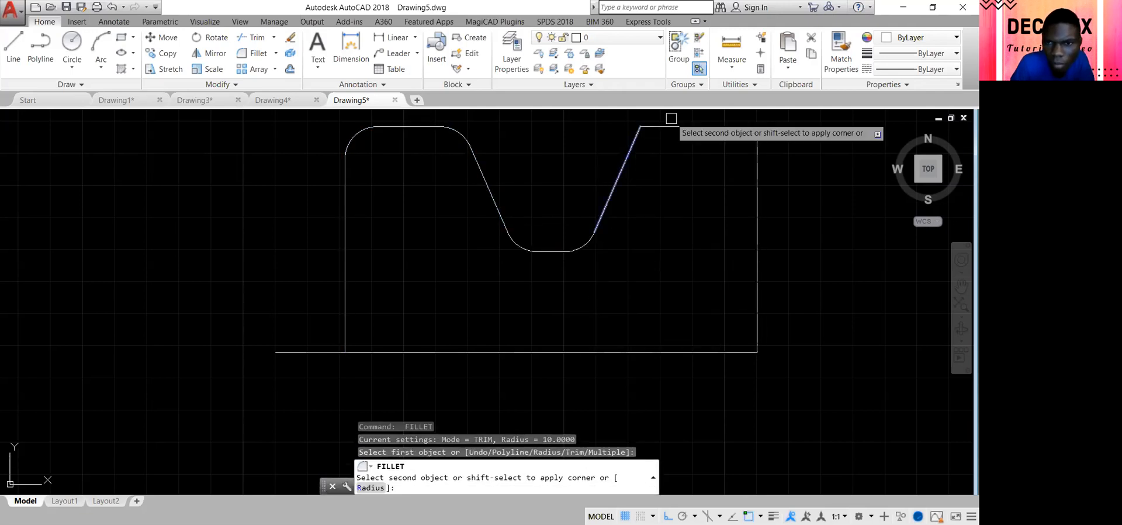
pyautogui.click(676, 124)
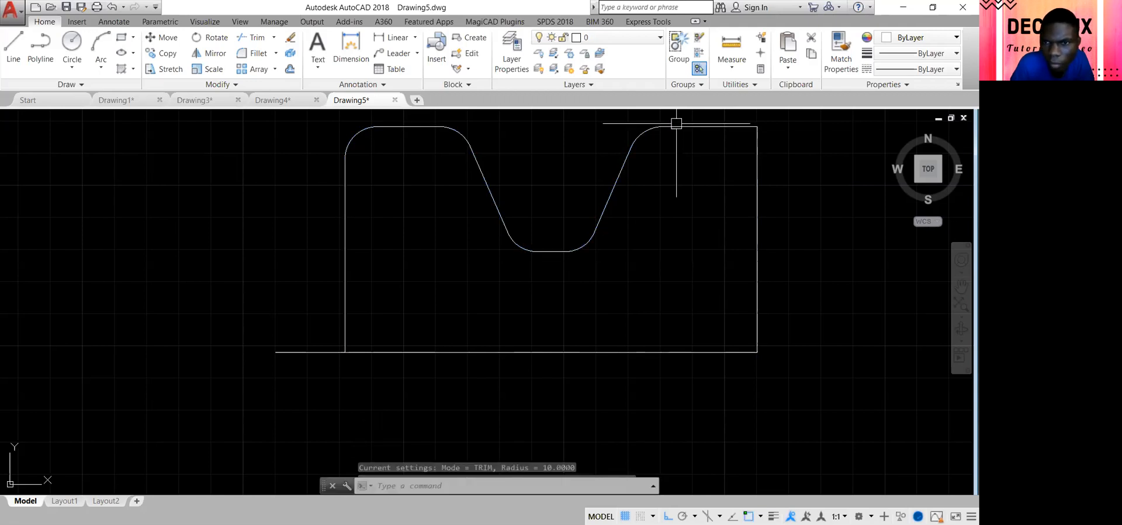
pyautogui.press('Return')
pyautogui.click(725, 126)
pyautogui.click(756, 183)
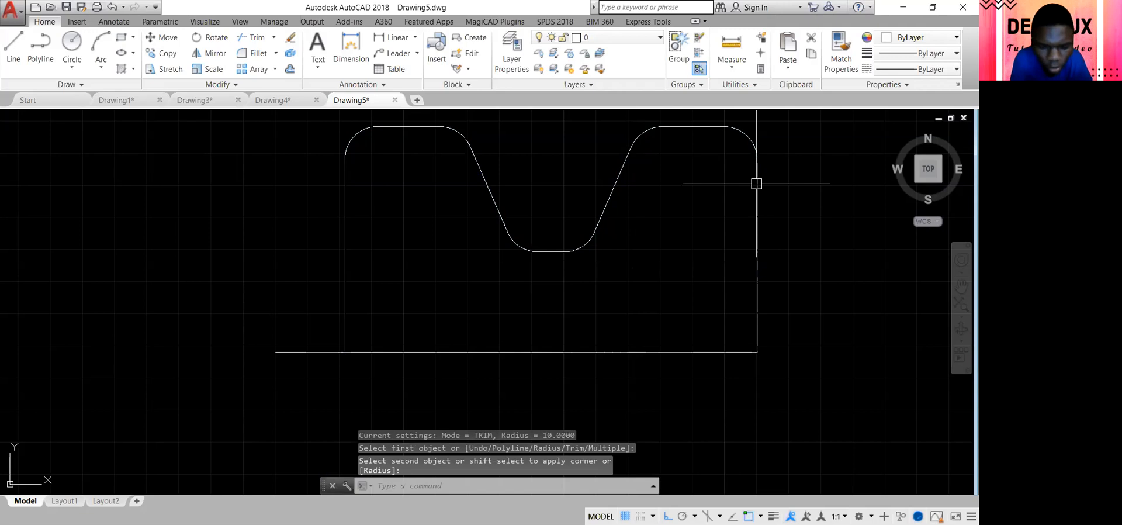
# - Trim the part of the base line that extends past the profile's left side
pyautogui.write('tr')
pyautogui.press('Return')
pyautogui.press('Return')
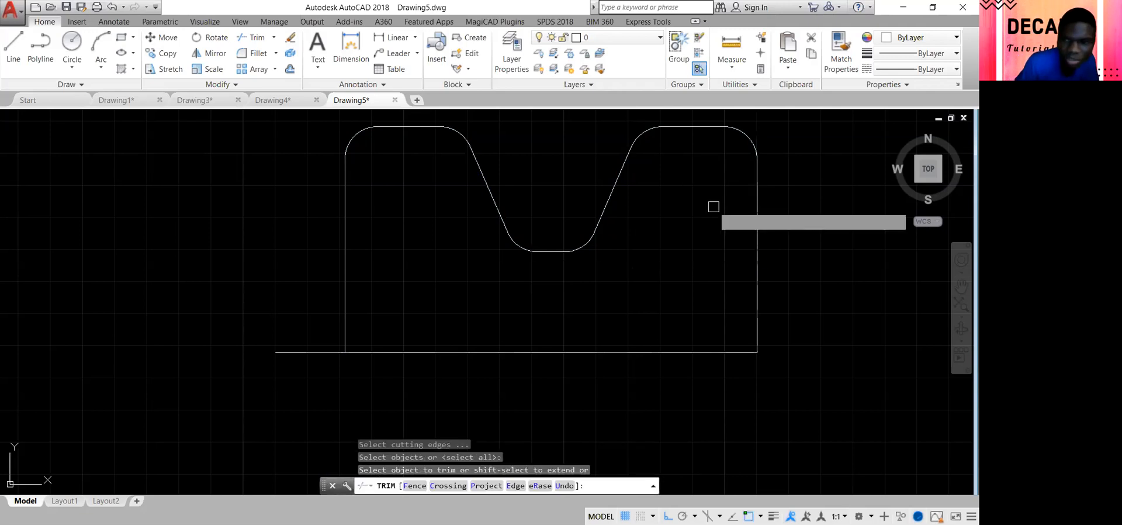
pyautogui.click(305, 351)
pyautogui.press('Escape')
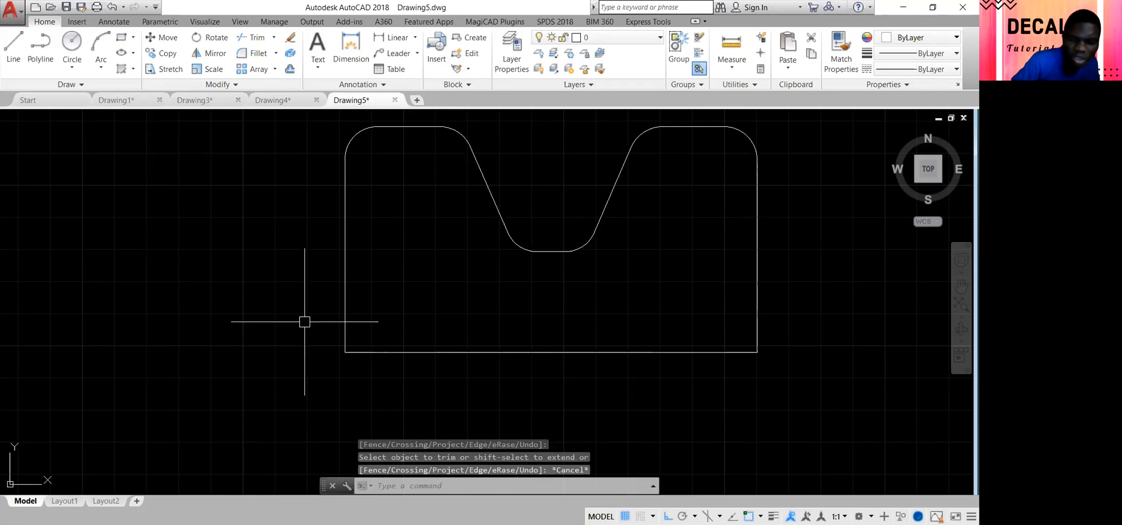
# - Join the whole notched outline and its base line into one polyline
pyautogui.write('j')
pyautogui.press('Return')
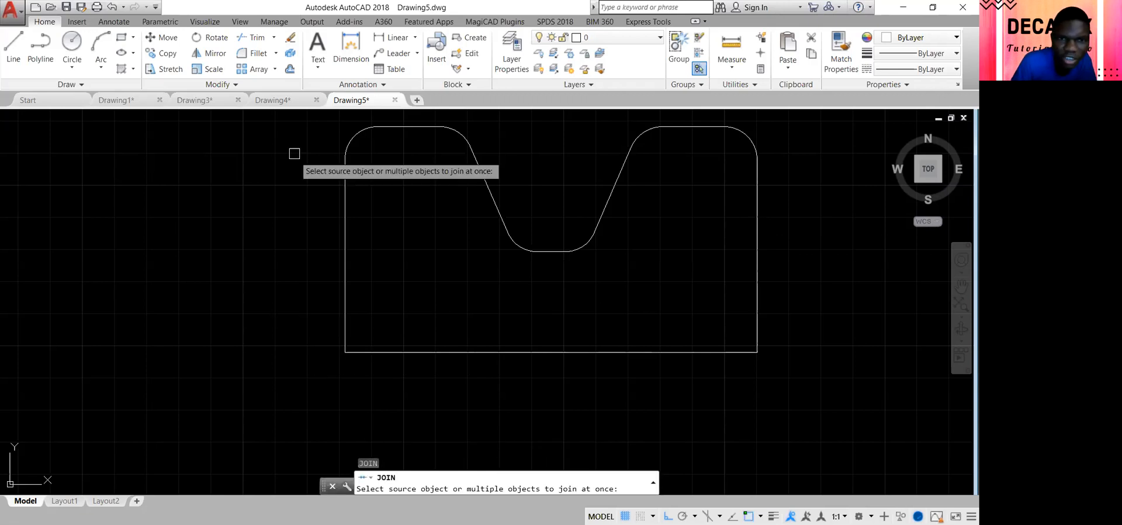
pyautogui.click(298, 122)
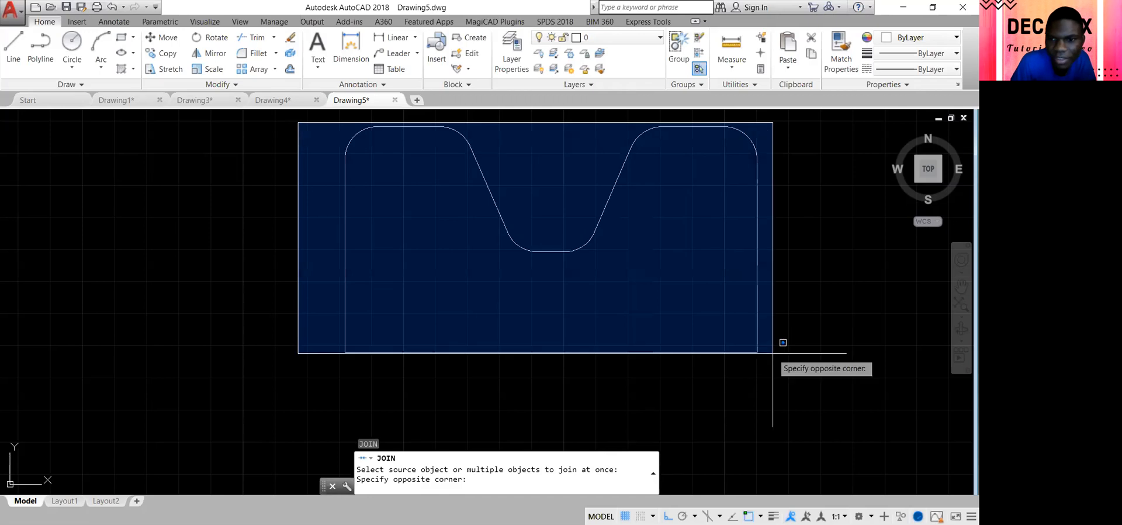
pyautogui.click(787, 371)
pyautogui.press('Return')
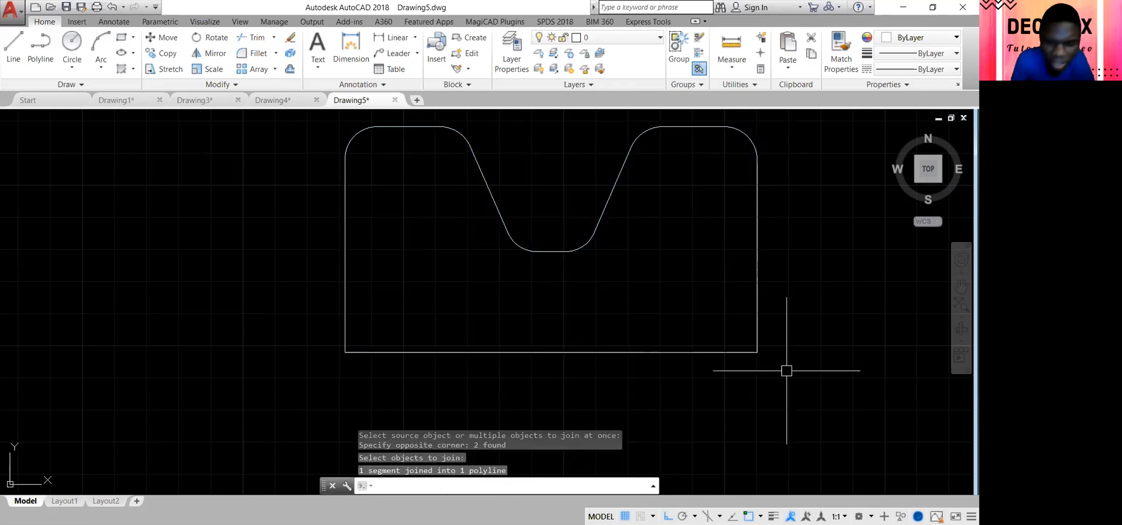
# - Draw a horizontal line about 180 long just below the profile, extending past both of its sides
pyautogui.write('l')
pyautogui.press('Return')
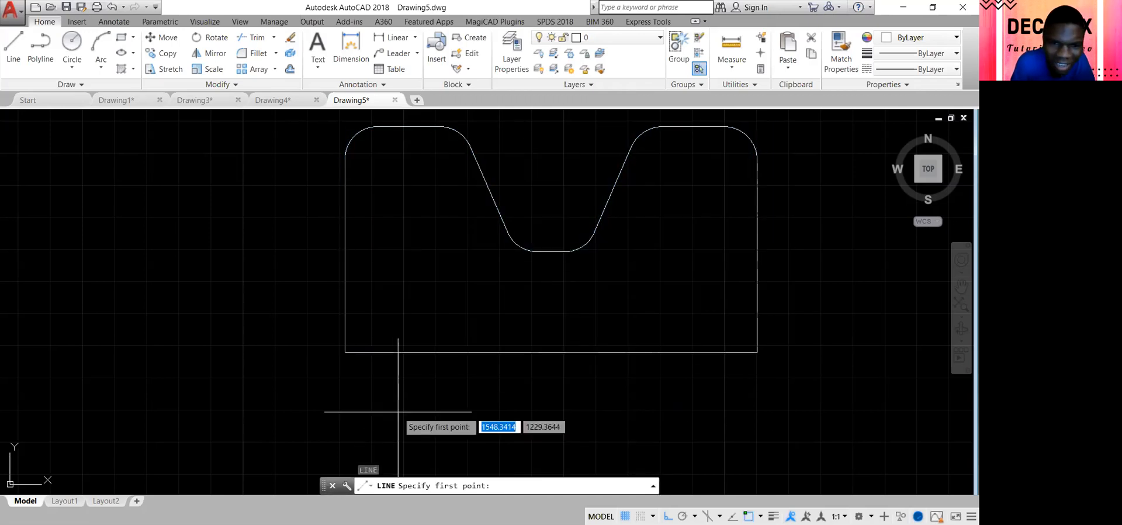
pyautogui.click(290, 377)
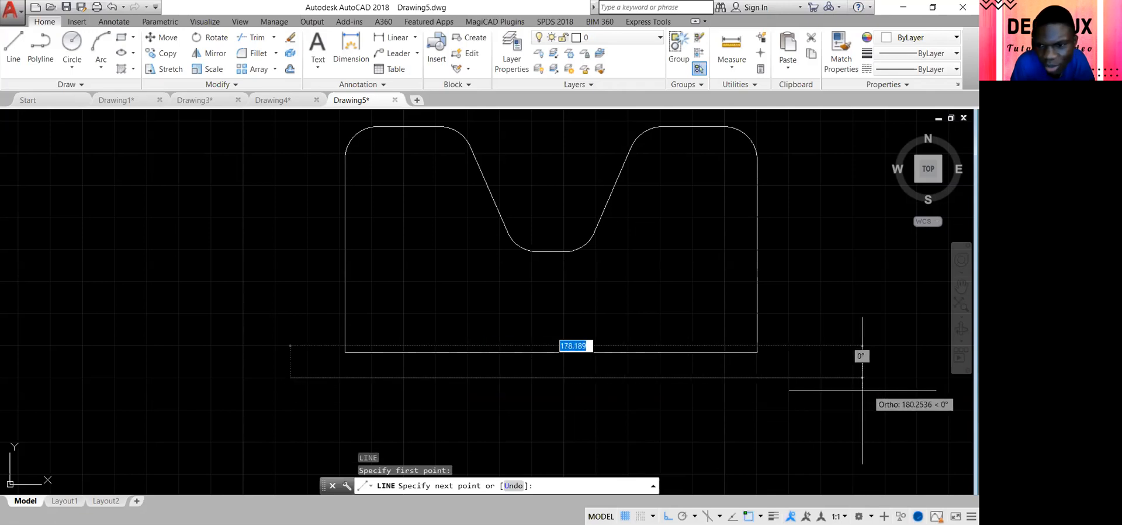
pyautogui.click(863, 389)
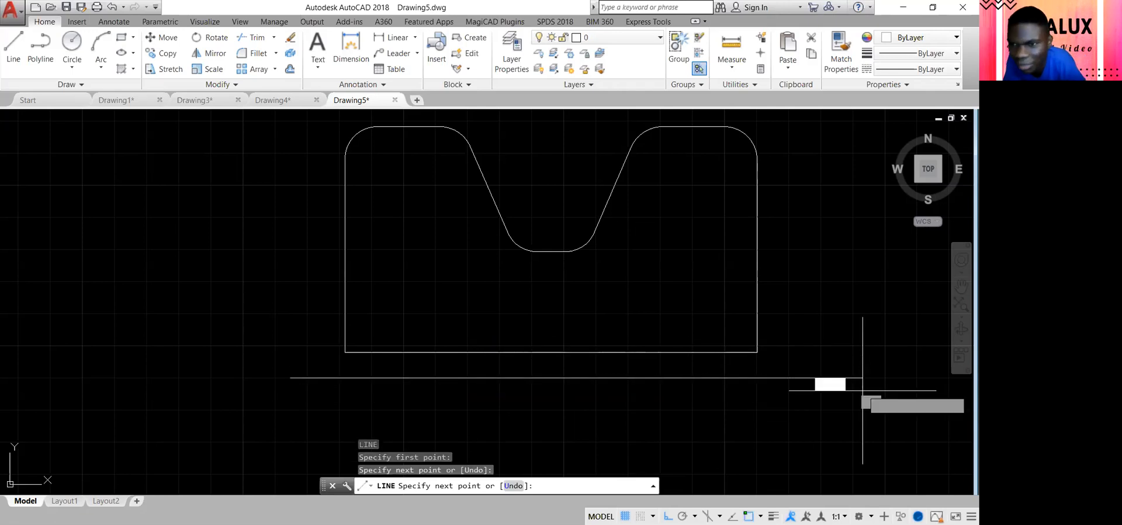
pyautogui.press('Return')
# - Switch to the southwest isometric view and set the visual style to Realistic
pyautogui.click(916, 182)
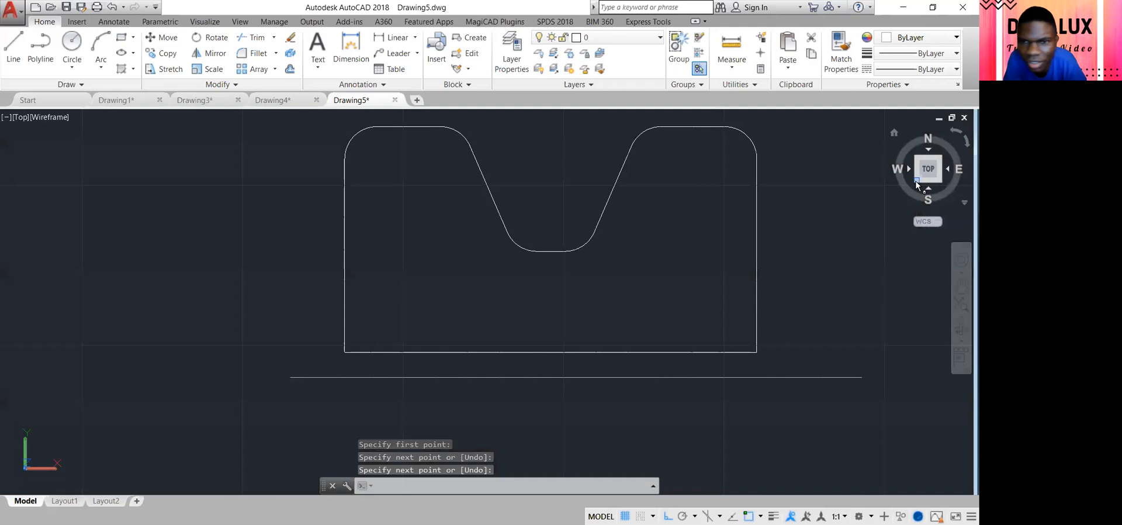
pyautogui.click(211, 23)
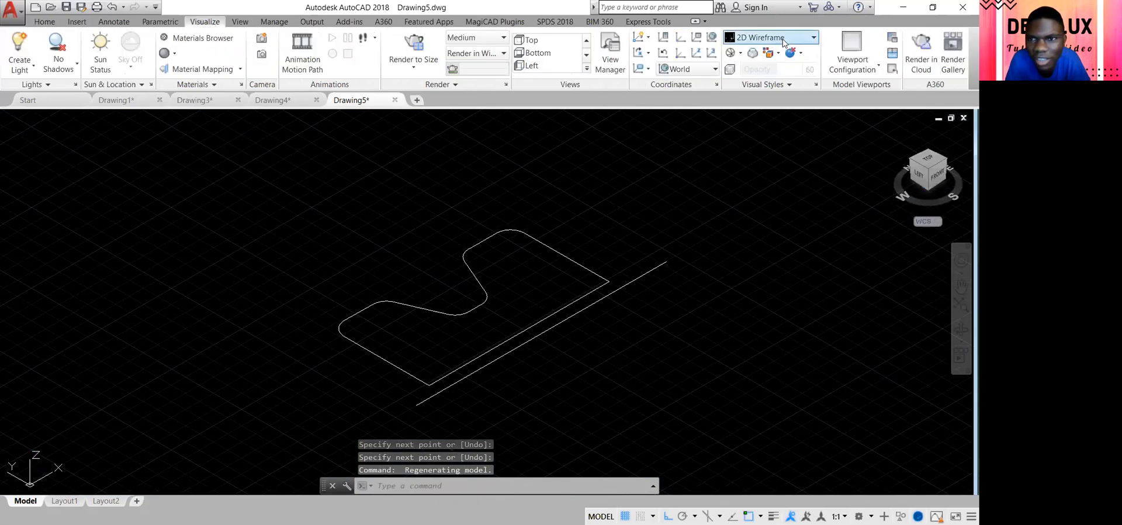
pyautogui.click(811, 39)
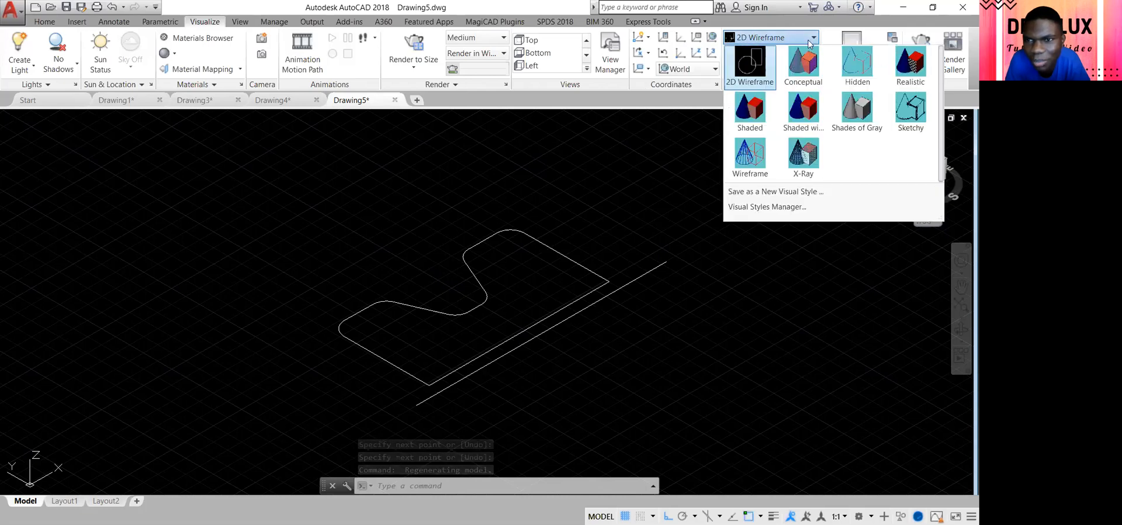
pyautogui.click(912, 64)
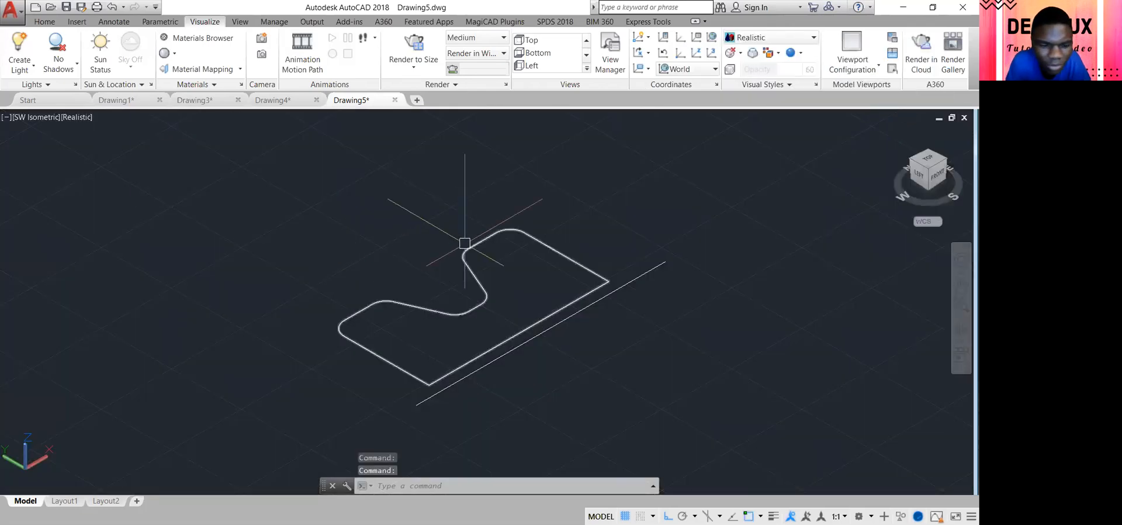
pyautogui.click(960, 316)
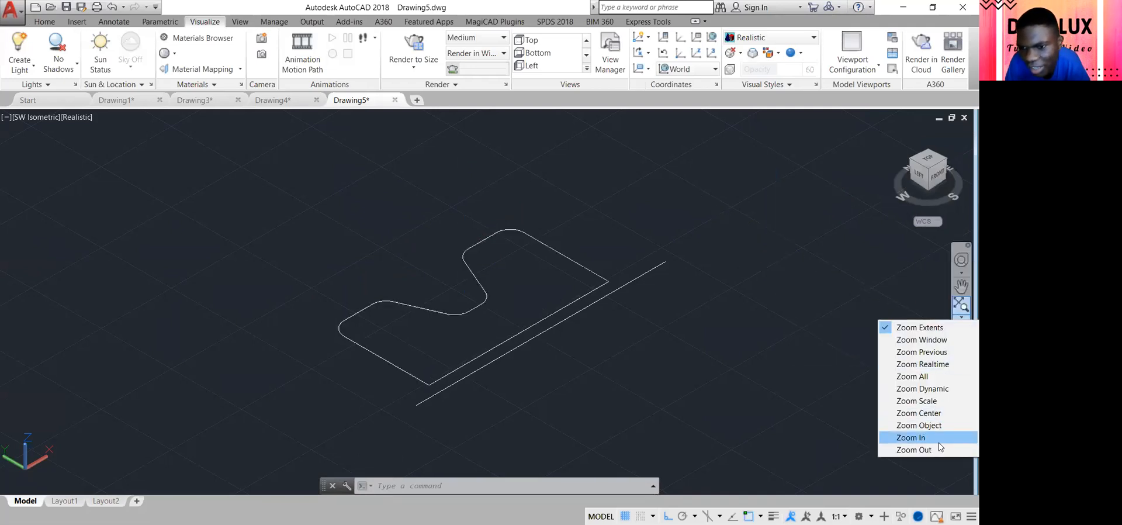
pyautogui.click(911, 437)
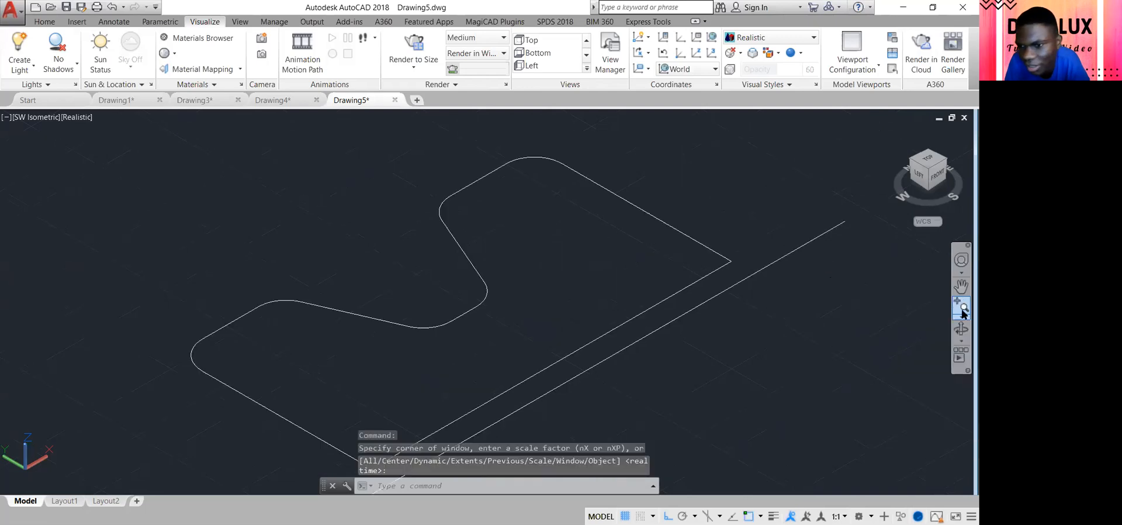
pyautogui.click(964, 318)
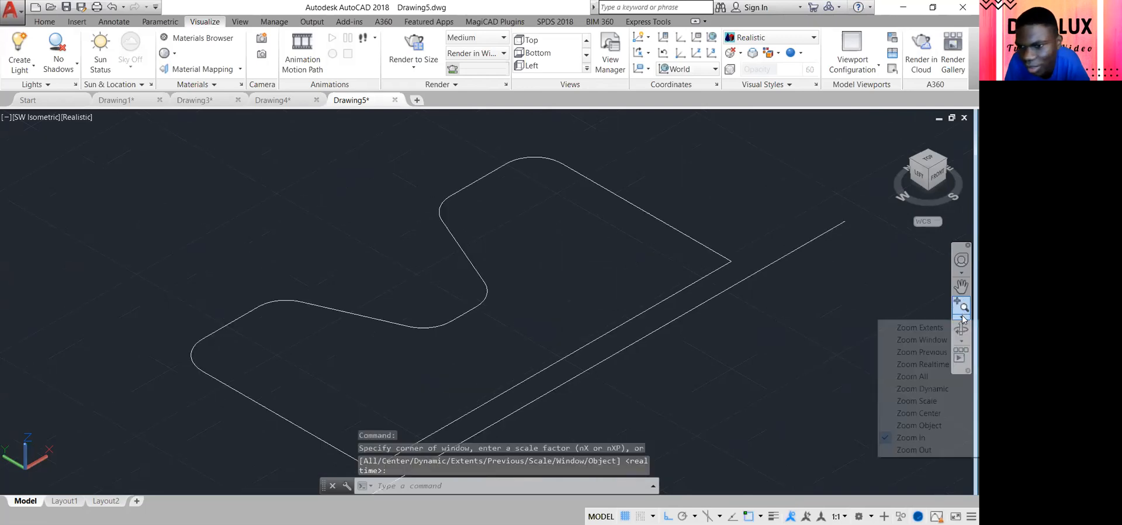
pyautogui.click(947, 450)
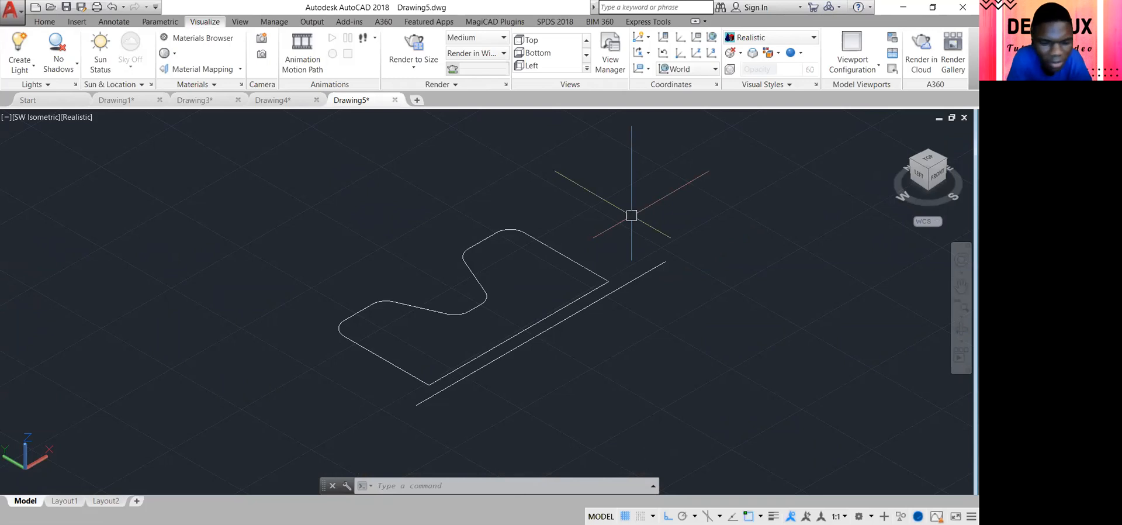
pyautogui.press('Escape')
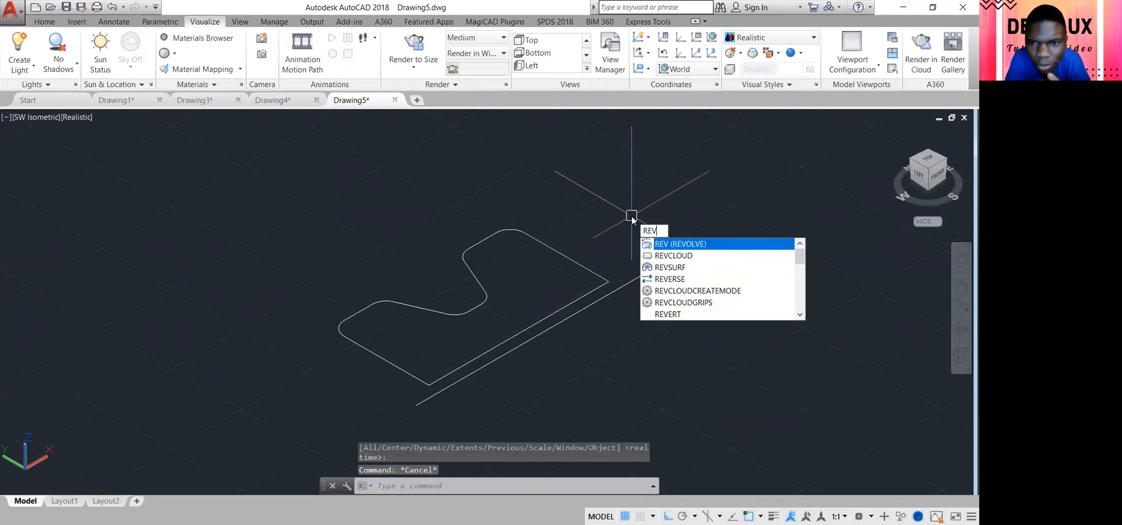
pyautogui.press('Escape')
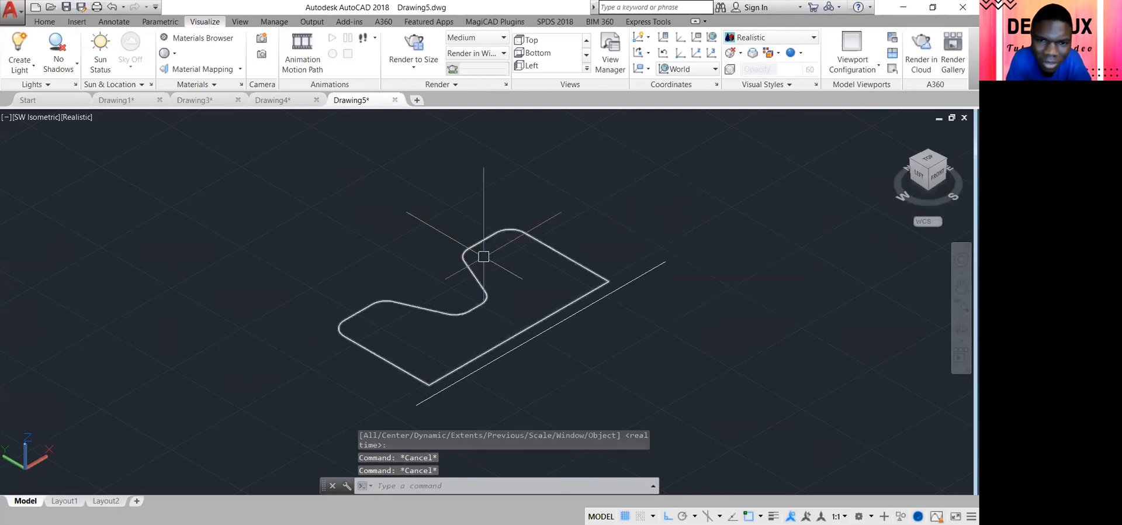
pyautogui.click(477, 244)
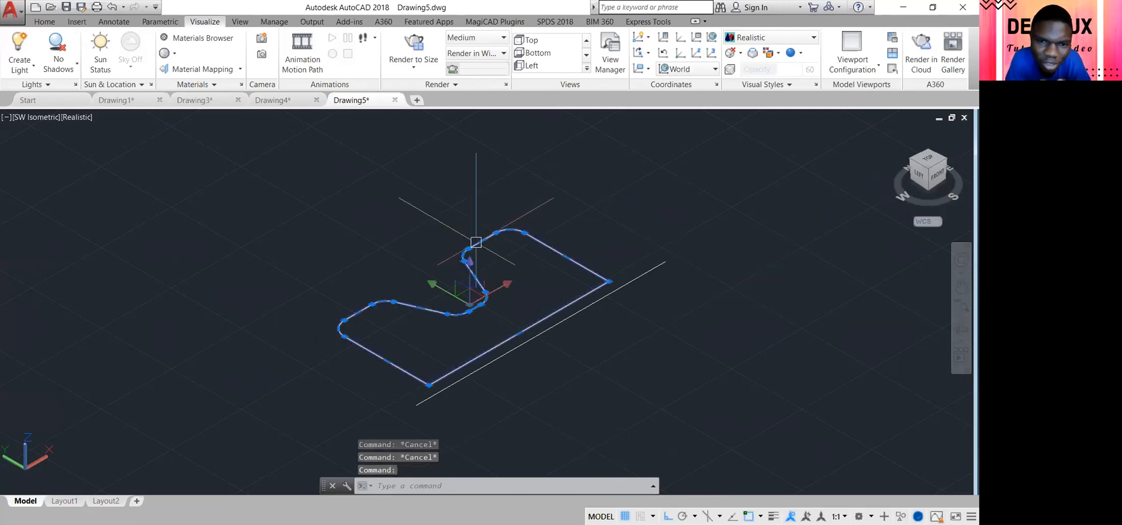
pyautogui.press('Escape')
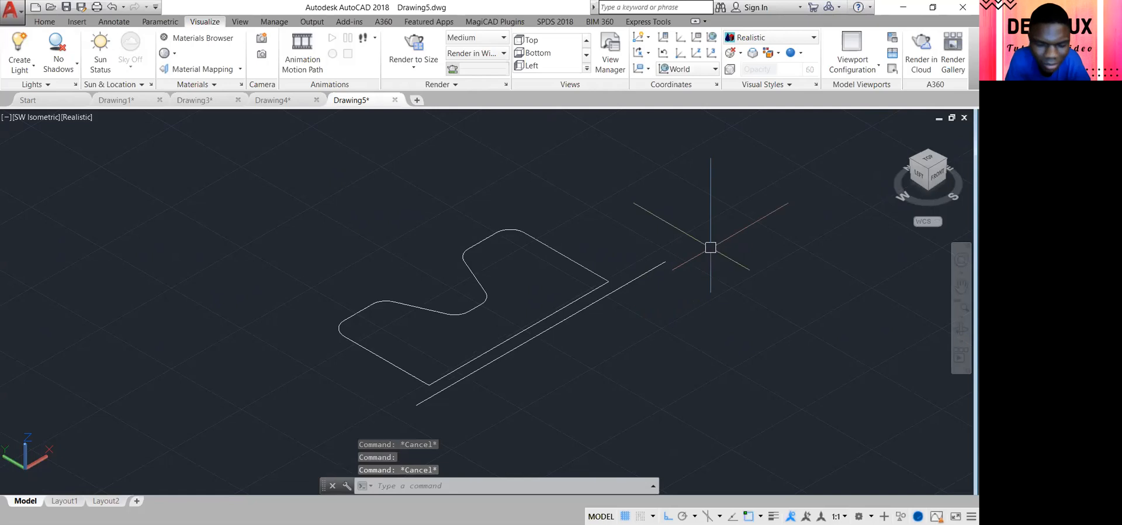
# - Revolve the closed notched profile 360 degrees about the long line beside it, using the line's two endpoints as the axis
pyautogui.write('REV')
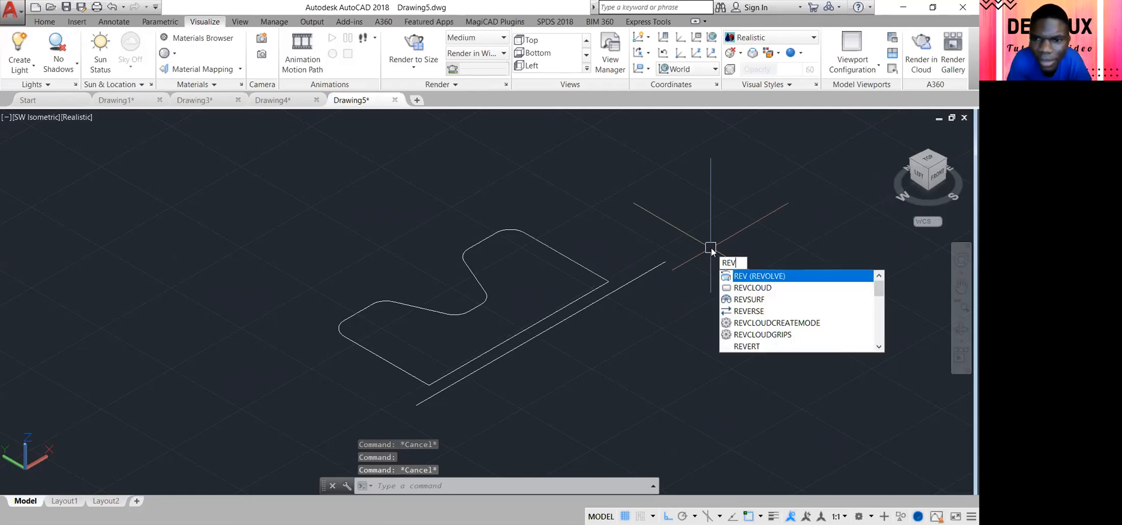
pyautogui.press('Return')
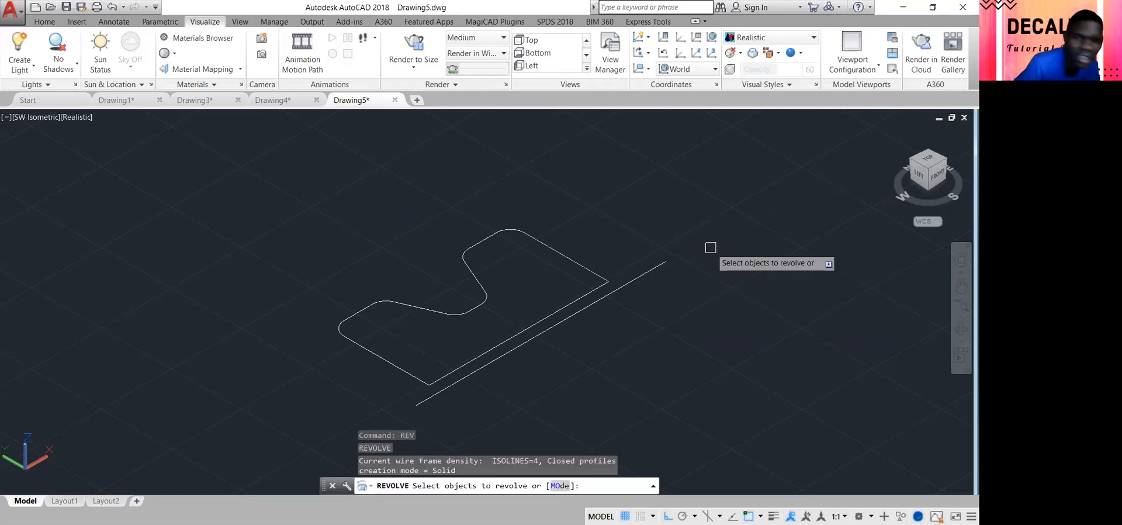
pyautogui.click(556, 245)
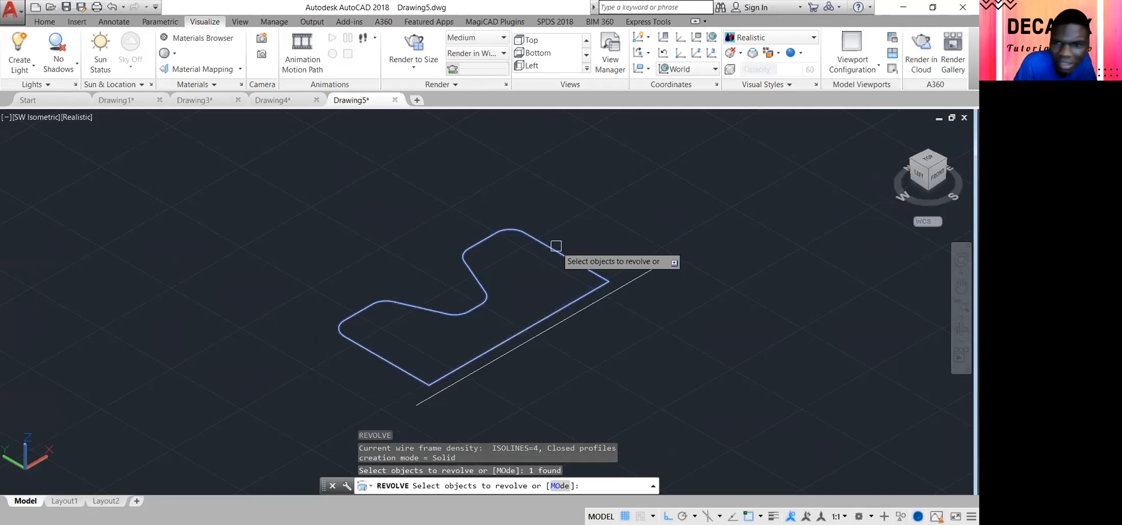
pyautogui.press('Return')
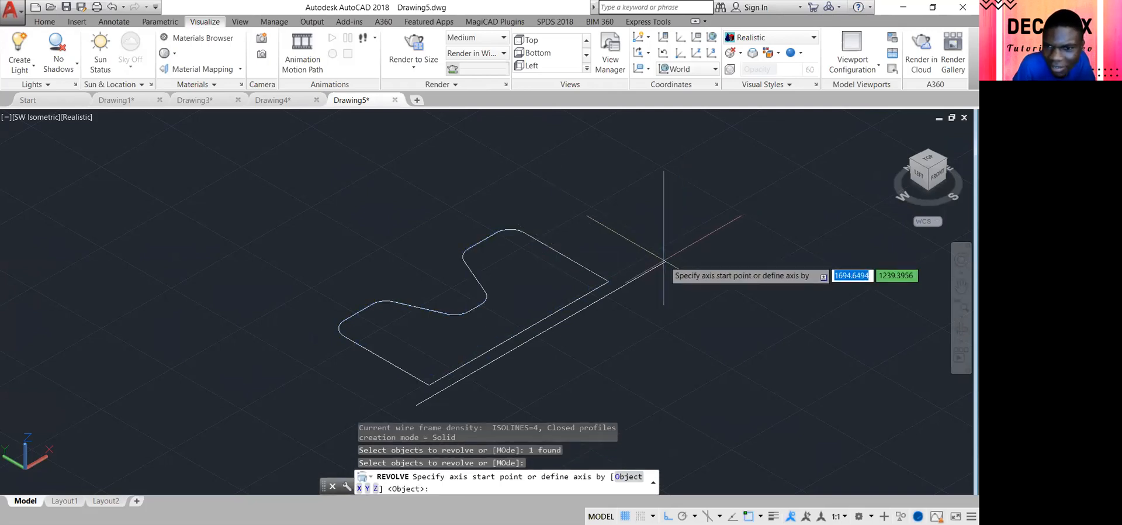
pyautogui.click(665, 262)
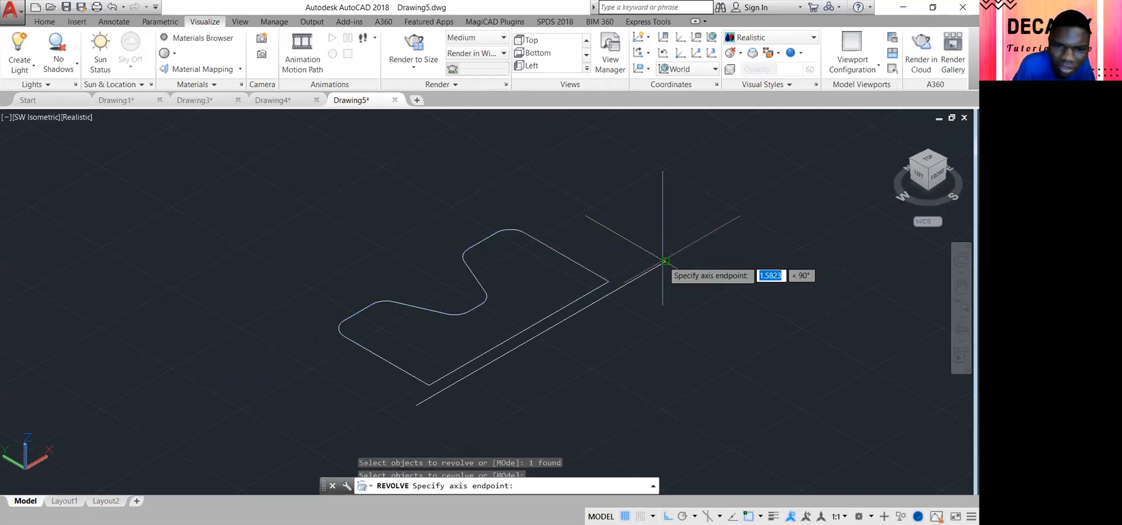
pyautogui.click(416, 405)
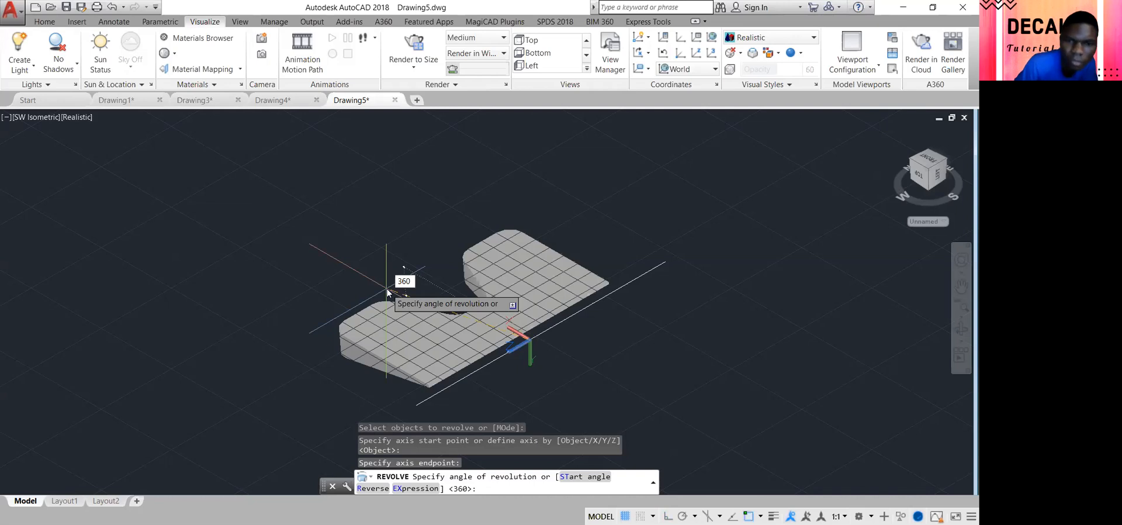
pyautogui.press('Return')
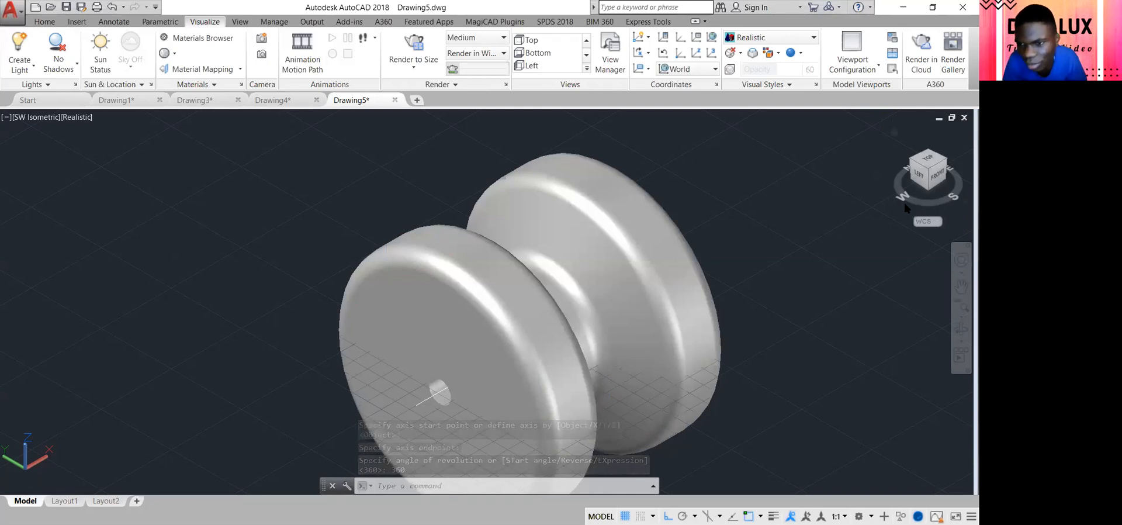
# - Set the revolved solid spinning with Continuous Orbit to view it from several sides, and stop the rotation
pyautogui.click(961, 342)
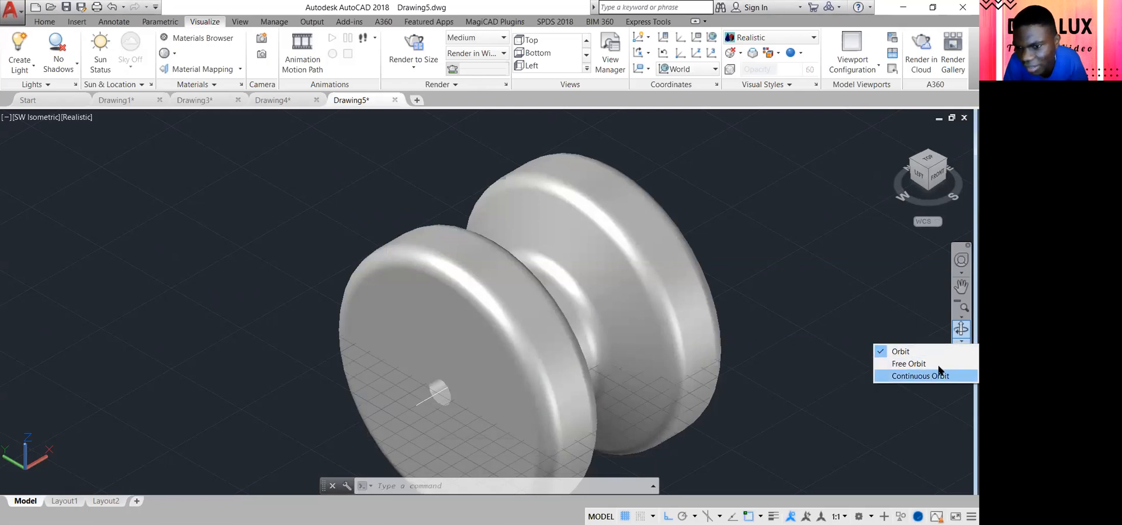
pyautogui.click(940, 374)
pyautogui.moveTo(654, 368); pyautogui.dragTo(509, 327)
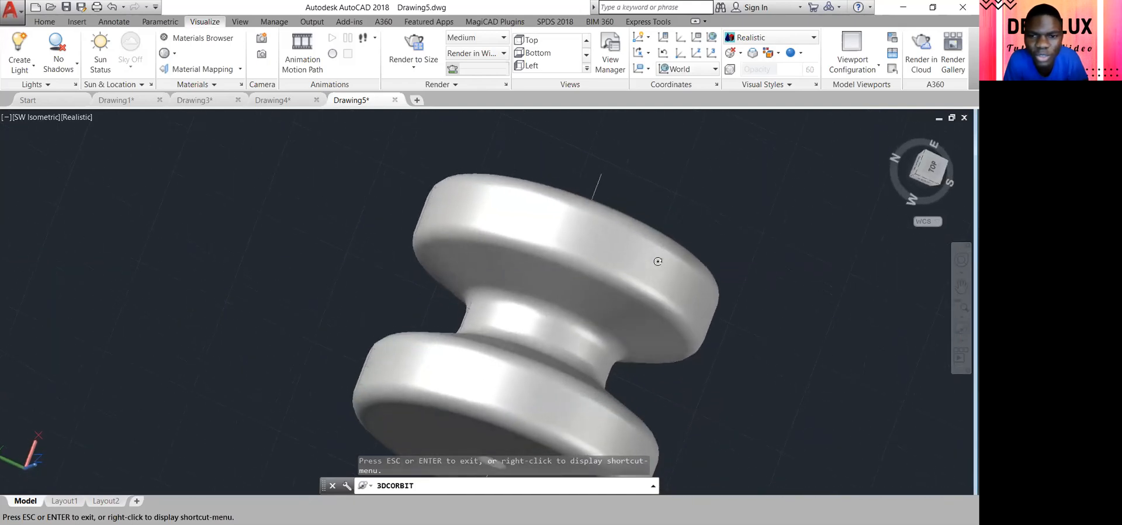
pyautogui.press('Escape')
# - Change the revolved solid's object colour to the index colour red and clear the selection
pyautogui.click(551, 222)
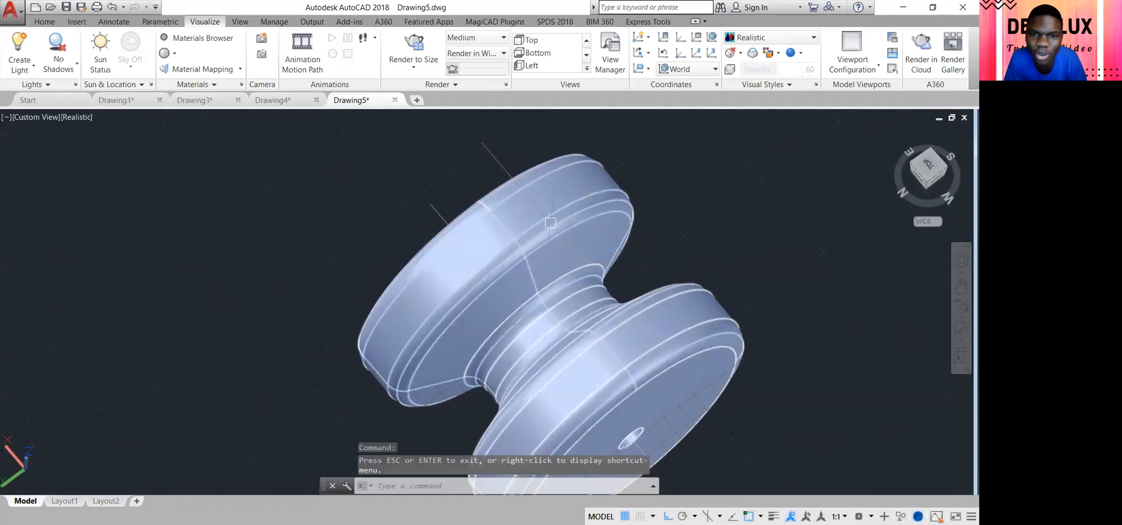
pyautogui.click(45, 21)
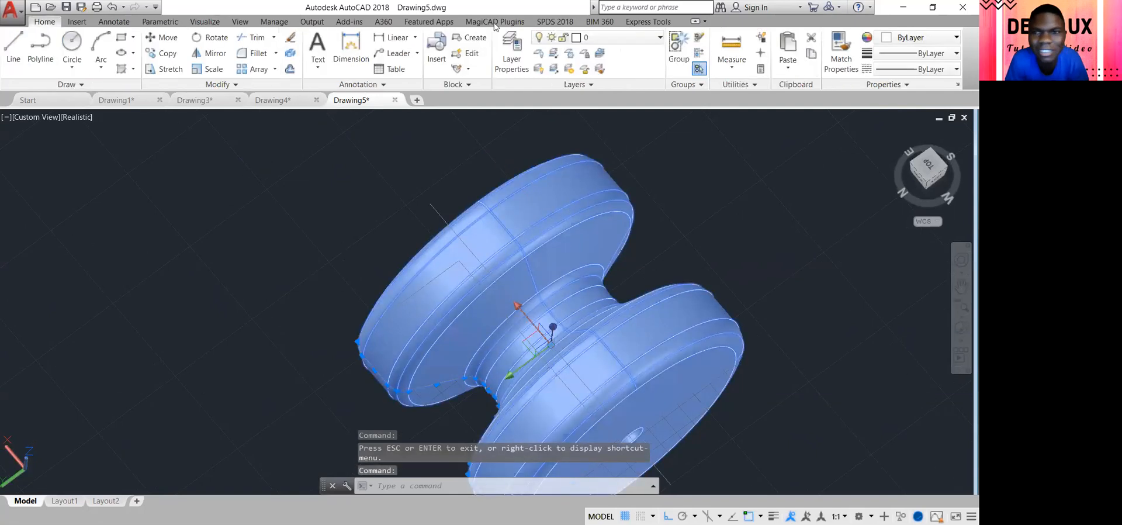
pyautogui.click(596, 37)
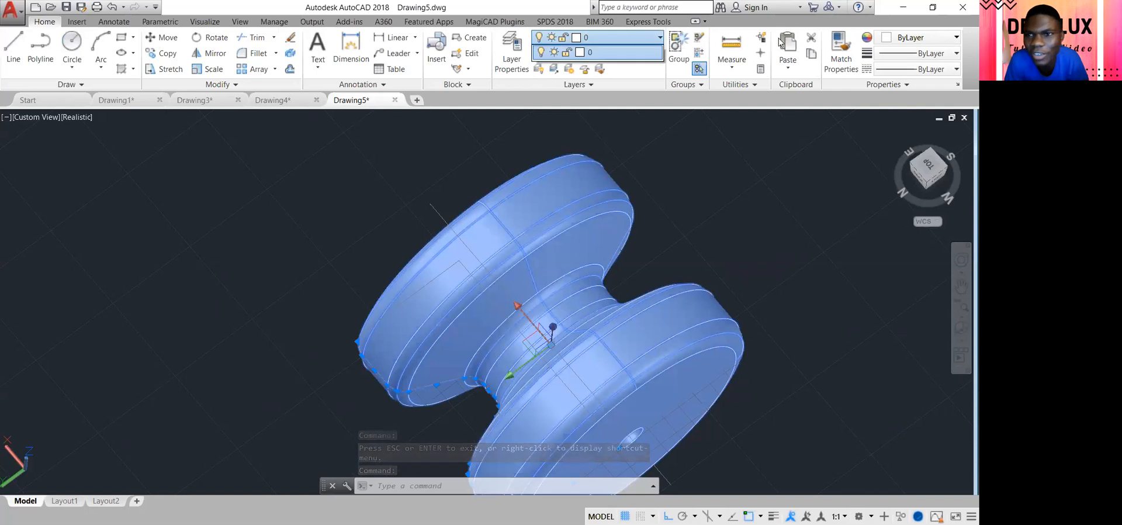
pyautogui.click(901, 39)
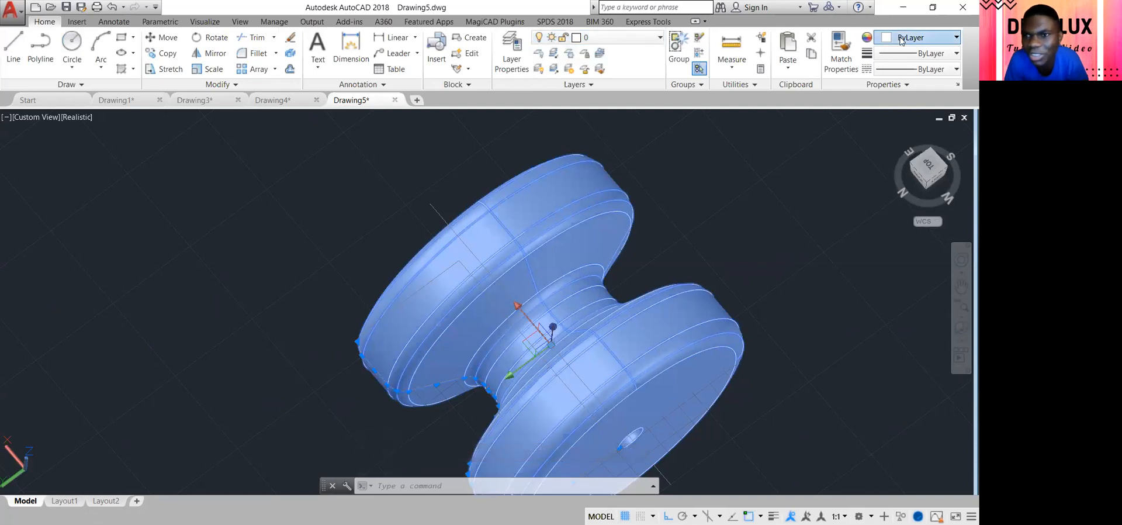
pyautogui.click(859, 170)
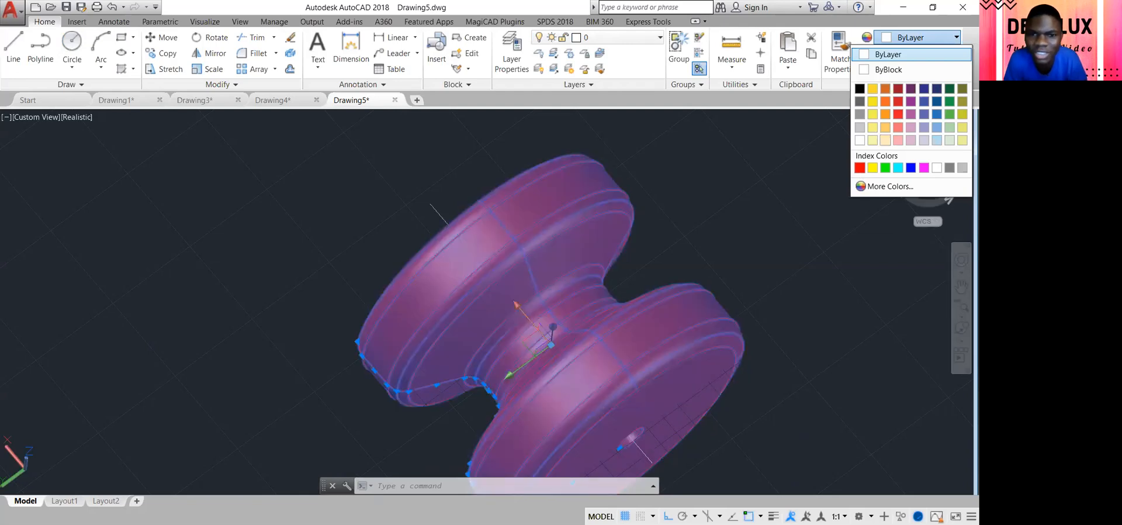
pyautogui.press('Escape')
pyautogui.press('Escape')
pyautogui.press('Escape')
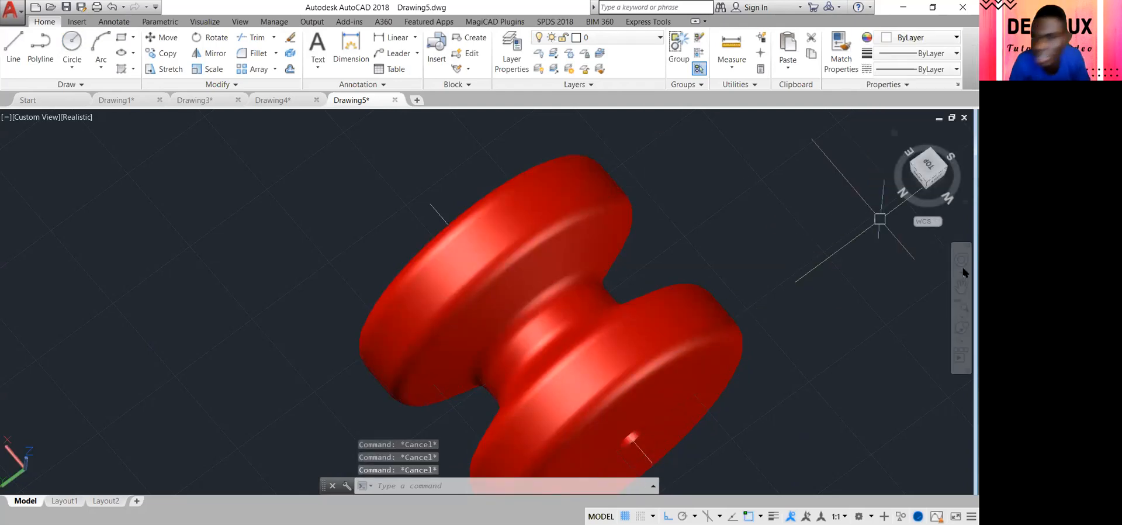
# - Inspect the red solid and its centre hole from all around with Continuous Orbit
pyautogui.click(961, 328)
pyautogui.moveTo(660, 275); pyautogui.dragTo(593, 313)
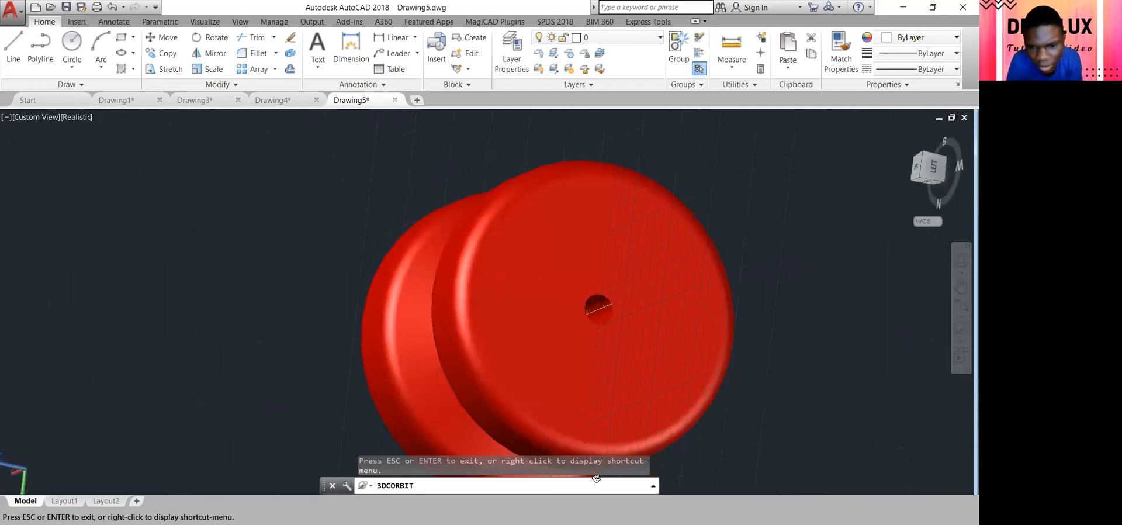
pyautogui.press('Escape')
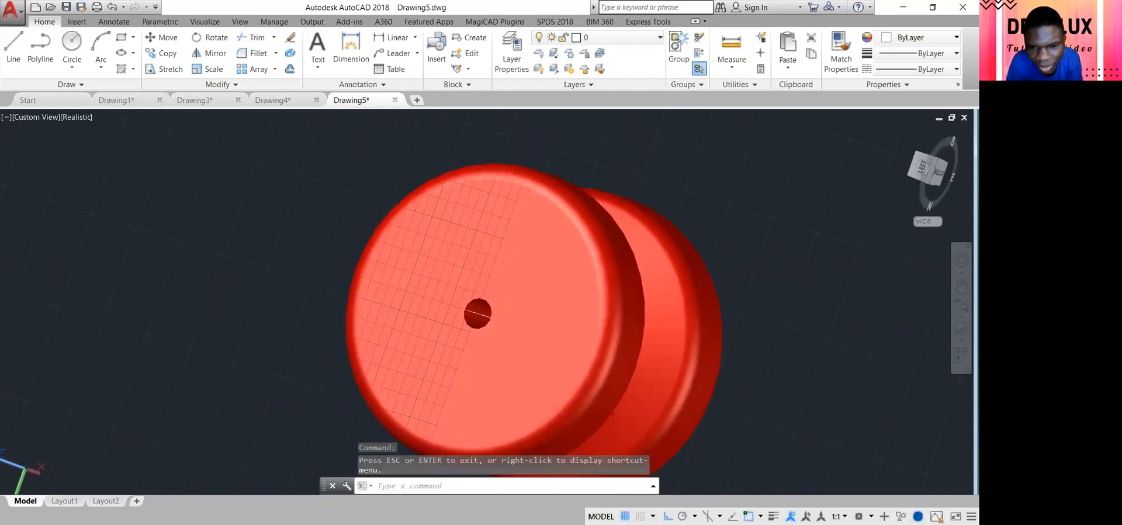